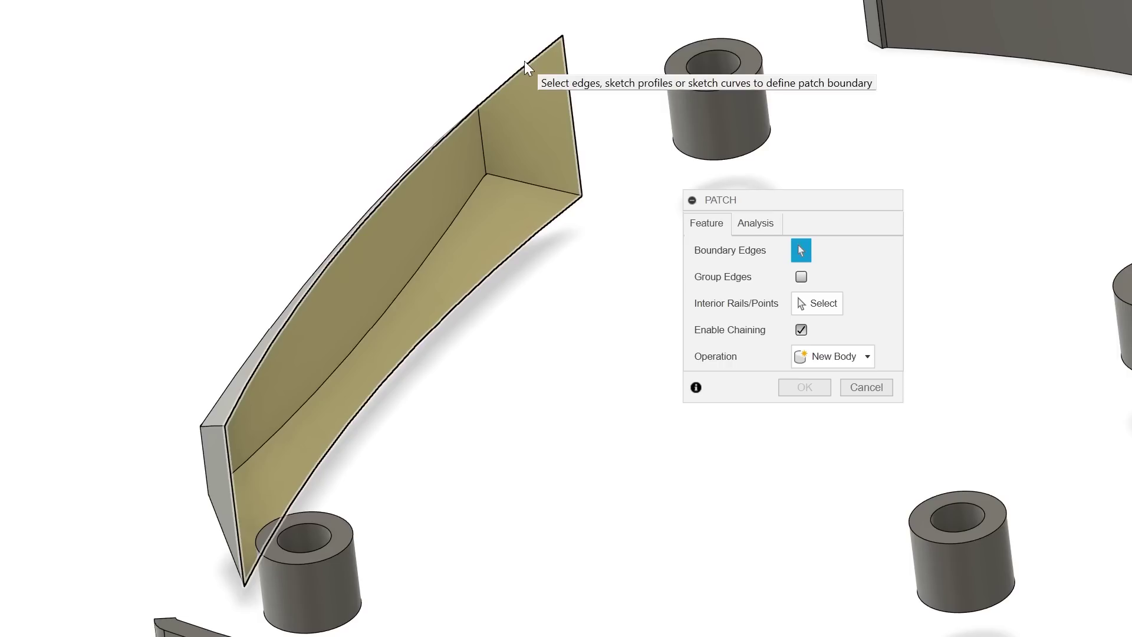
- Select the open edge loop of the hollow curved surface body as the Patch boundary
{"action": "left_click", "coordinate": [524, 62]}
{"action": "middle_click_drag", "start_coordinate": [83, 159], "coordinate": [96, 177], "text": "shift"}
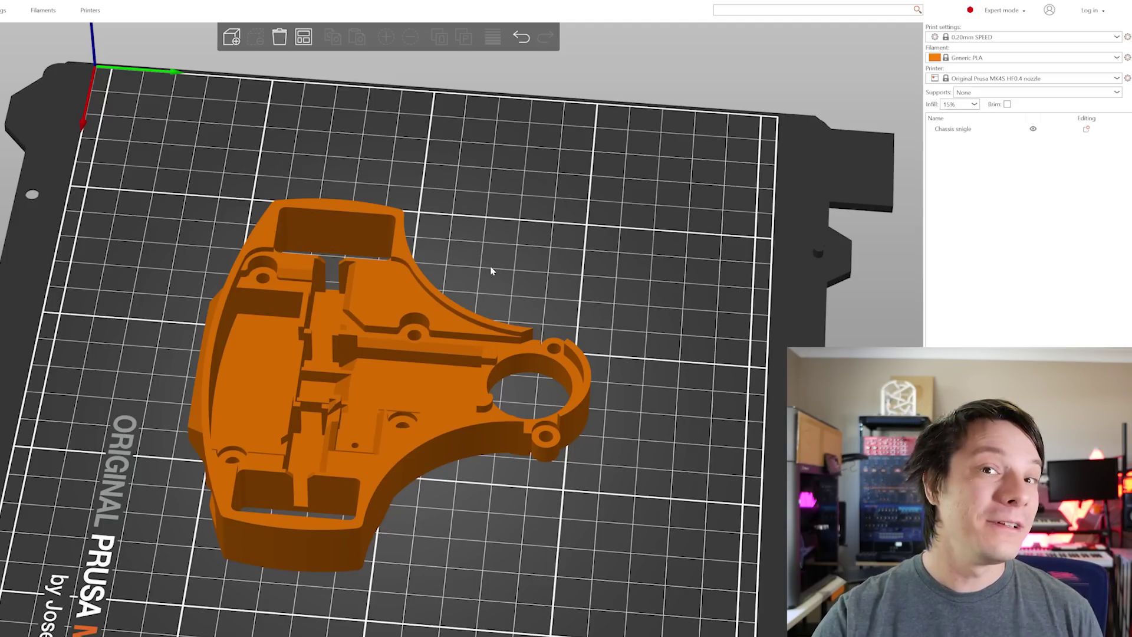
- In PrusaSlicer, add a box-shaped modifier to the chassis model
{"action": "left_click", "coordinate": [402, 297]}
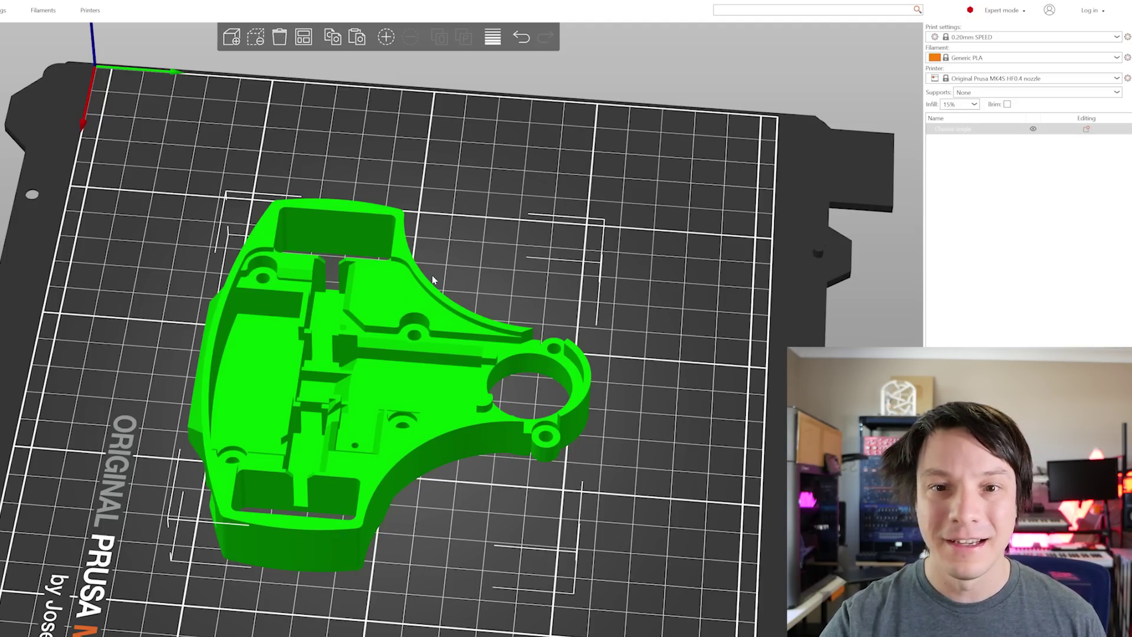
{"action": "right_click", "coordinate": [401, 285]}
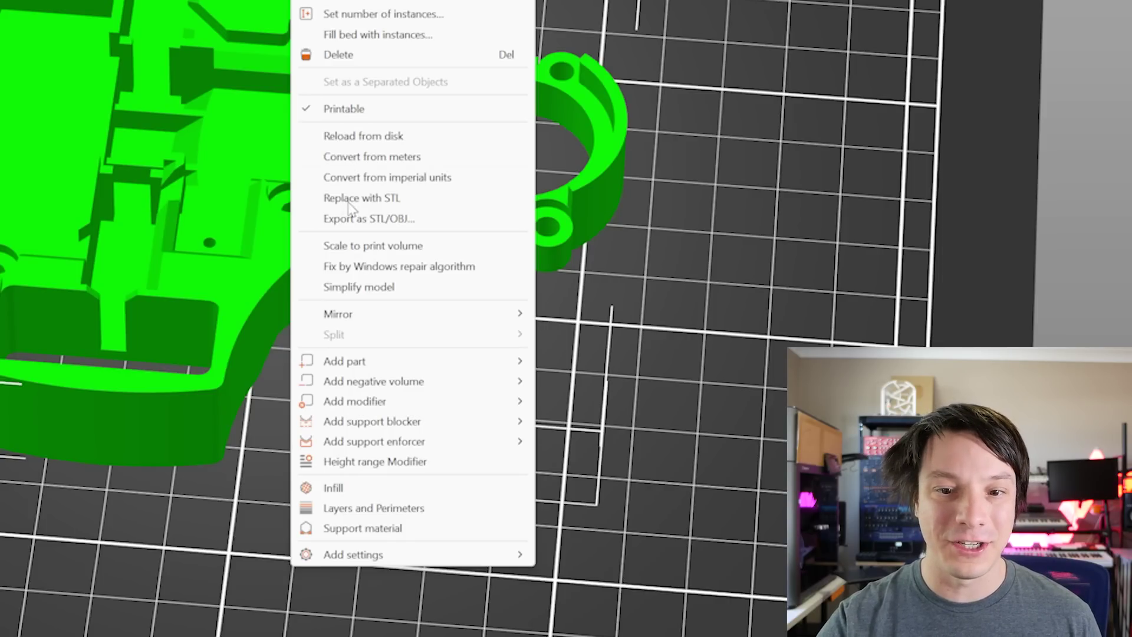
{"action": "mouse_move", "coordinate": [378, 406]}
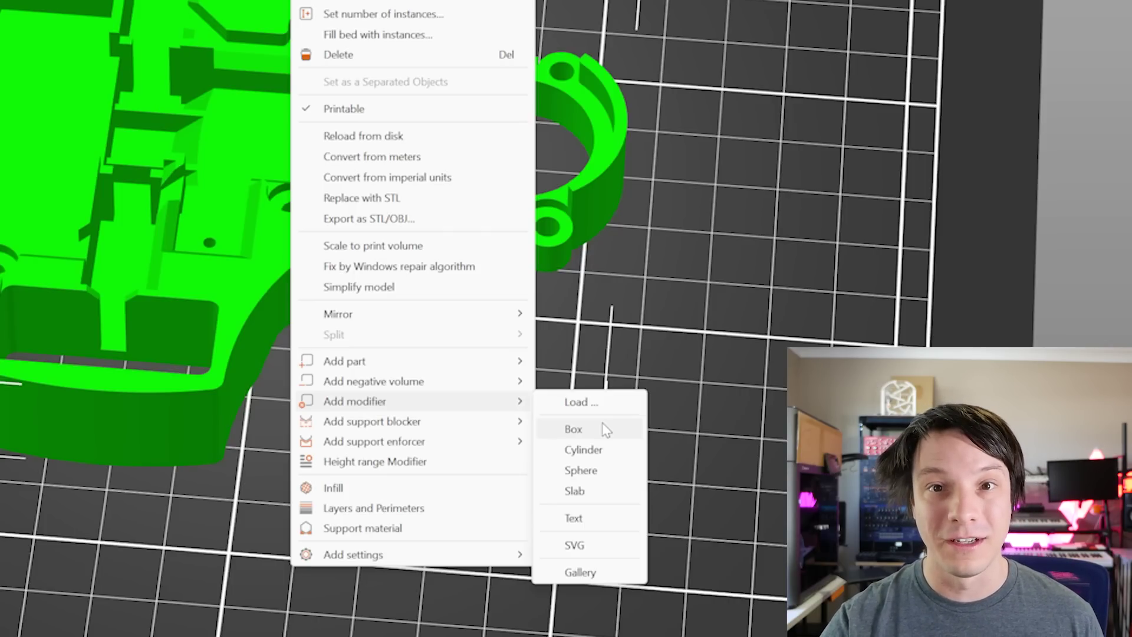
{"action": "left_click", "coordinate": [573, 429]}
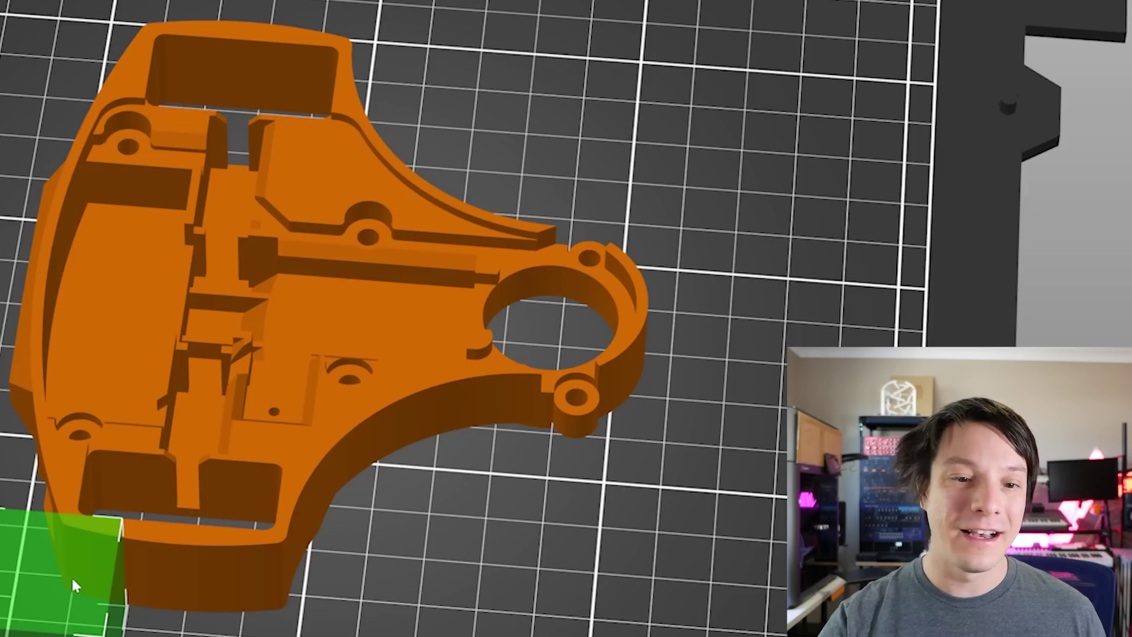
- Move the modifier box over the ring at the chassis's narrow end
{"action": "left_click_drag", "start_coordinate": [71, 575], "coordinate": [650, 287]}
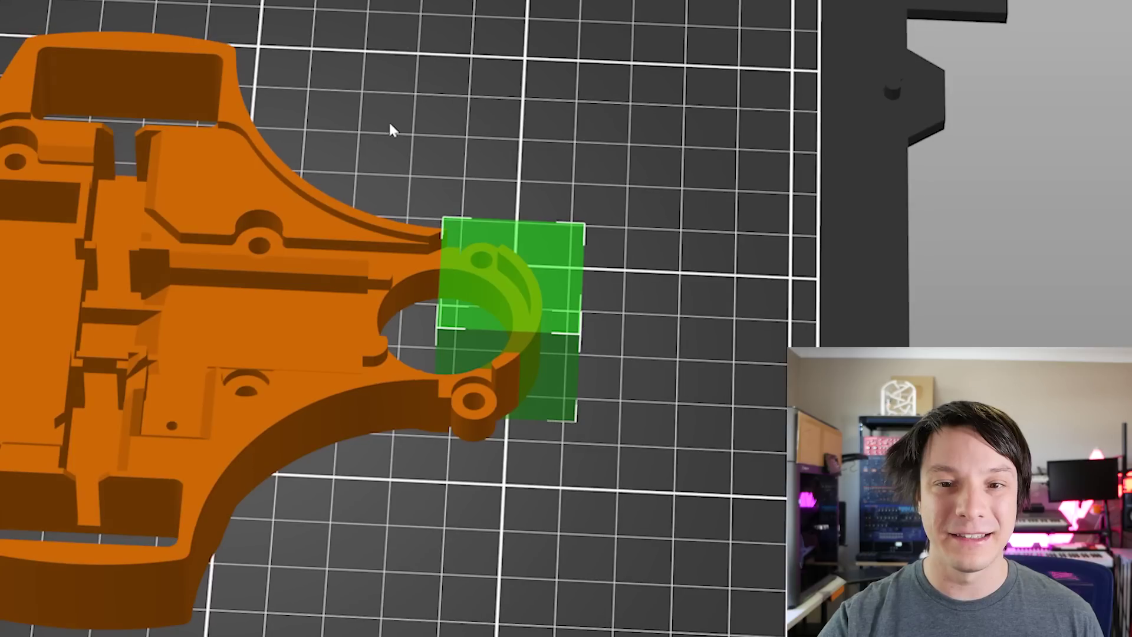
{"action": "left_click_drag", "start_coordinate": [473, 233], "coordinate": [440, 218]}
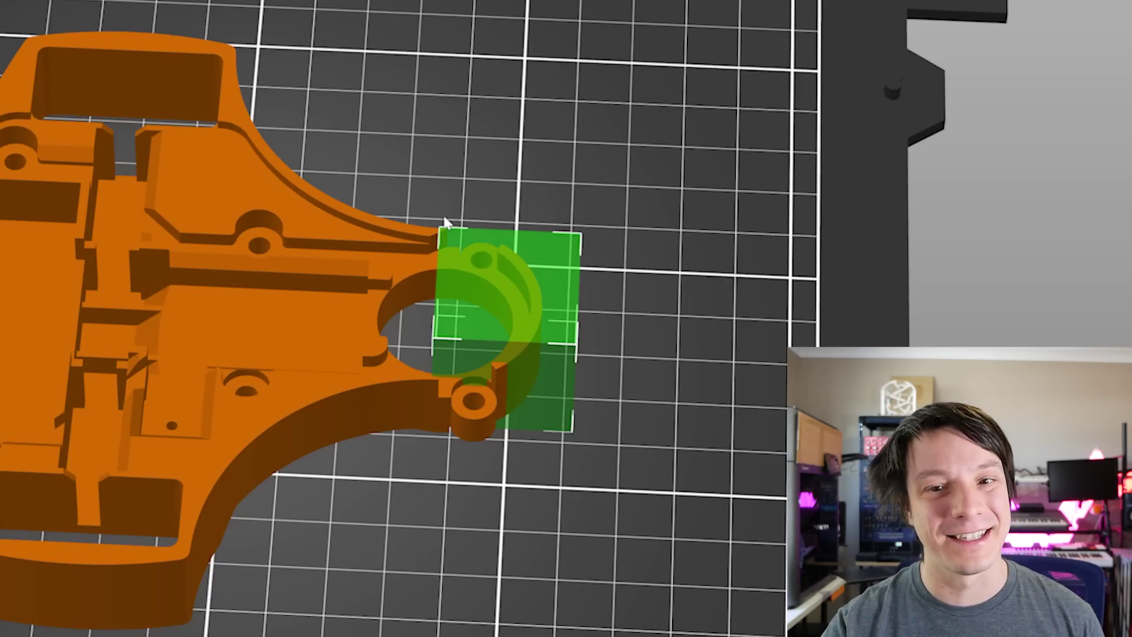
{"action": "left_click_drag", "start_coordinate": [513, 311], "coordinate": [512, 298]}
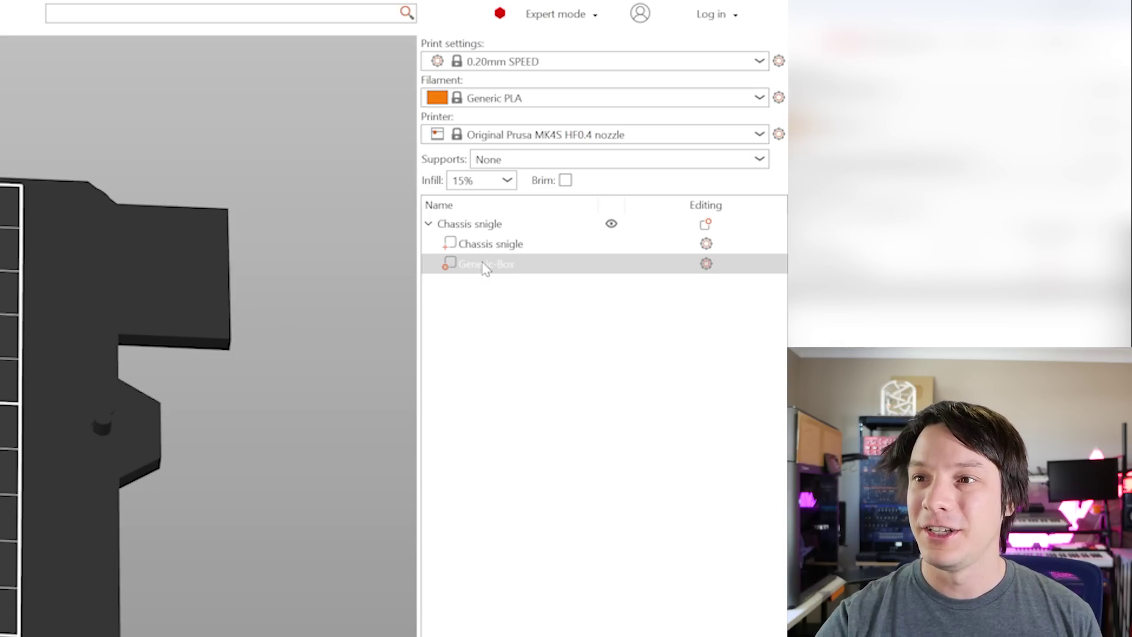
- Add infill settings to the box modifier with a Concentric fill pattern and 100% fill density
{"action": "left_click", "coordinate": [706, 264]}
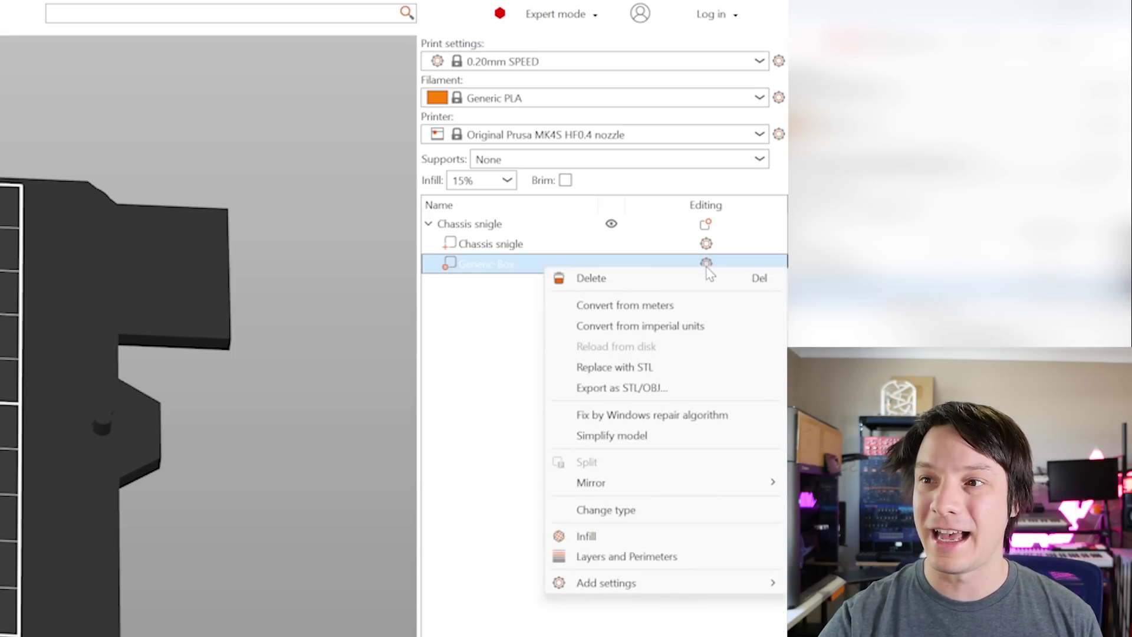
{"action": "mouse_move", "coordinate": [612, 488]}
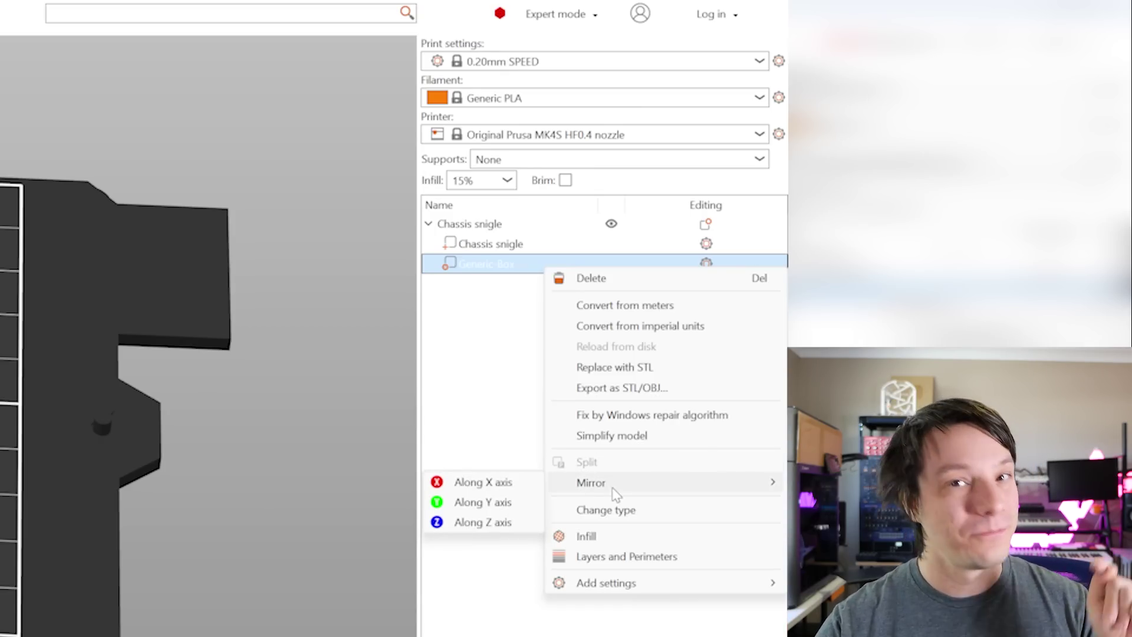
{"action": "left_click", "coordinate": [591, 537]}
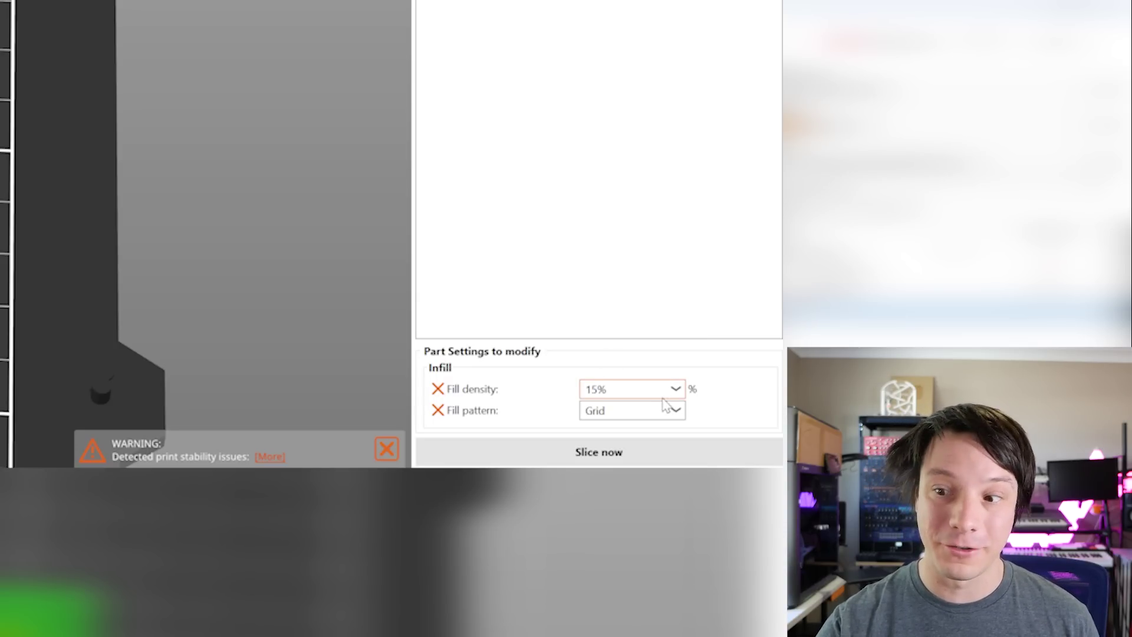
{"action": "left_click", "coordinate": [674, 390]}
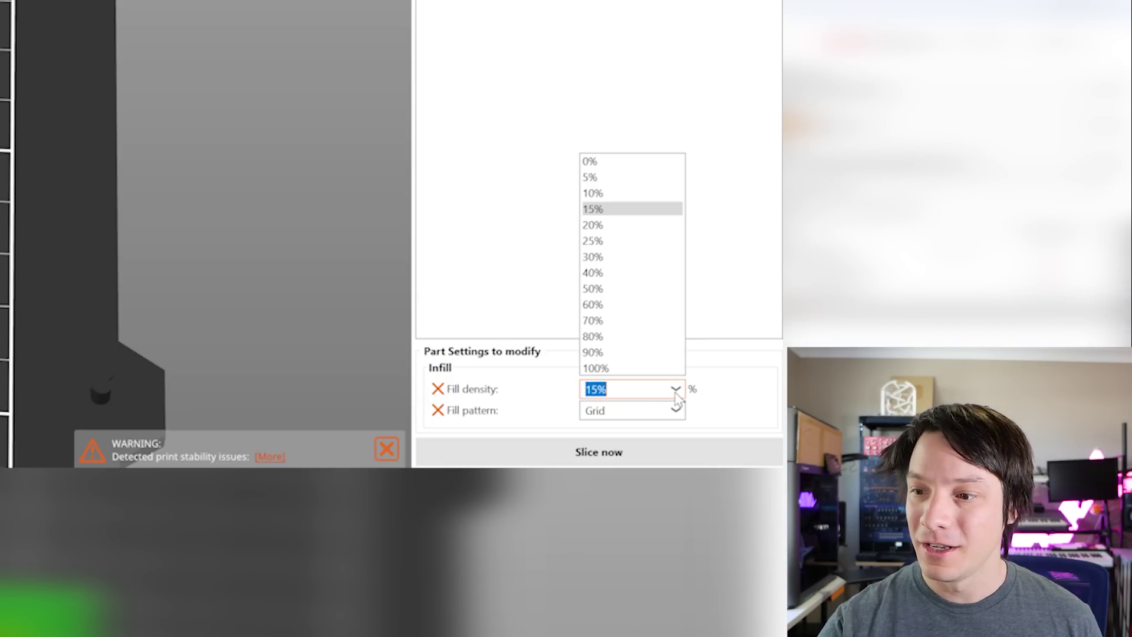
{"action": "left_click", "coordinate": [676, 411]}
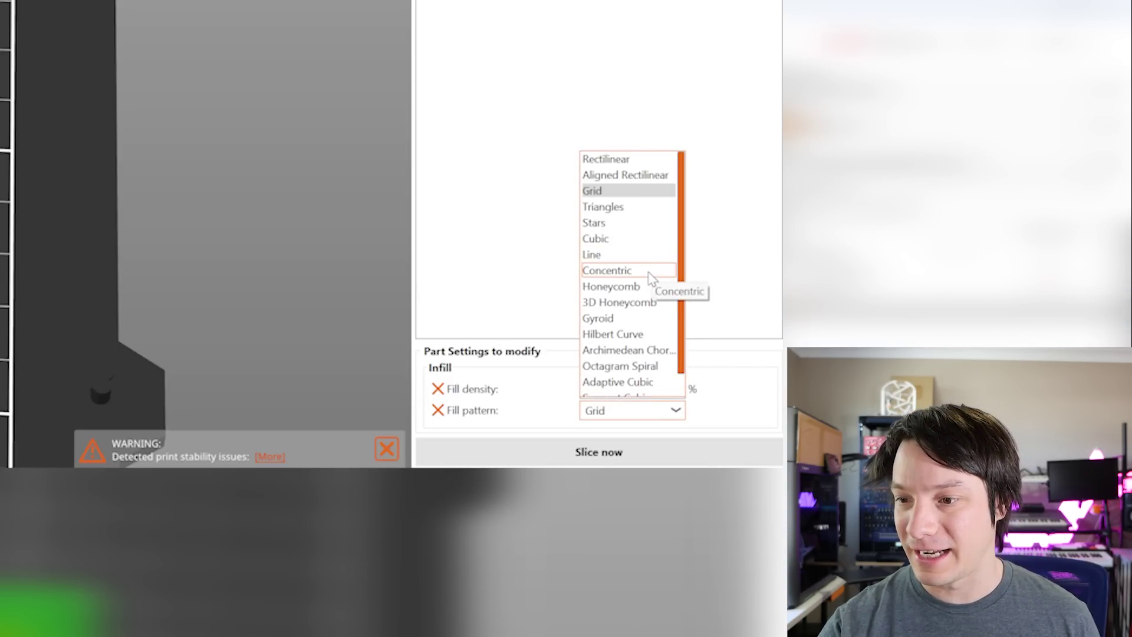
{"action": "left_click", "coordinate": [649, 271]}
{"action": "left_click", "coordinate": [675, 389]}
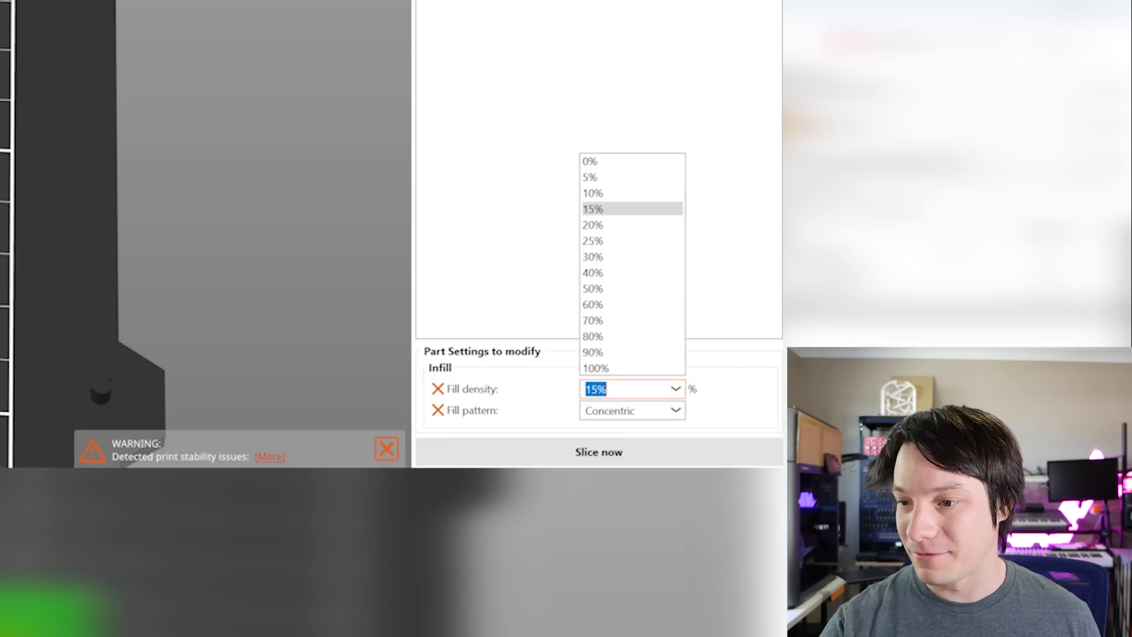
{"action": "left_click", "coordinate": [595, 368]}
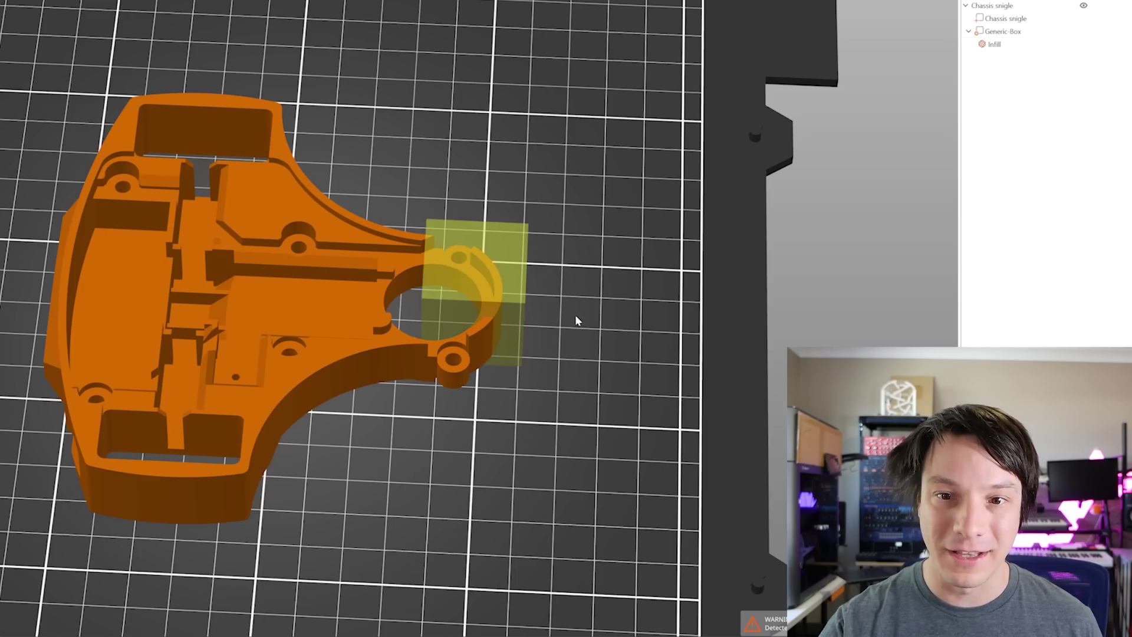
- Reposition the modifier box around the screw bosses of the chassis's ring-shaped end
{"action": "left_click", "coordinate": [512, 316]}
{"action": "left_click_drag", "start_coordinate": [533, 318], "coordinate": [572, 335]}
{"action": "left_click_drag", "start_coordinate": [501, 309], "coordinate": [495, 256]}
{"action": "left_click", "coordinate": [571, 289]}
{"action": "scroll", "coordinate": [404, 200], "scroll_direction": "up", "scroll_amount": 3}
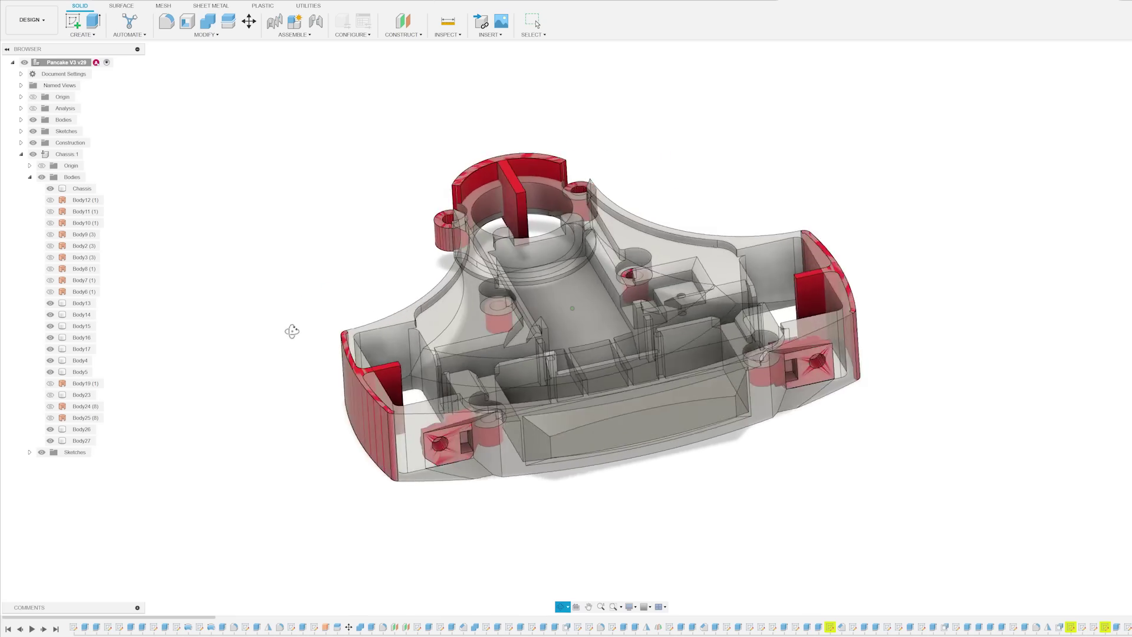
- Switch to Fusion and bring up the surface creation commands for the chassis design
{"action": "middle_click_drag", "start_coordinate": [291, 331], "coordinate": [248, 311], "text": "shift"}
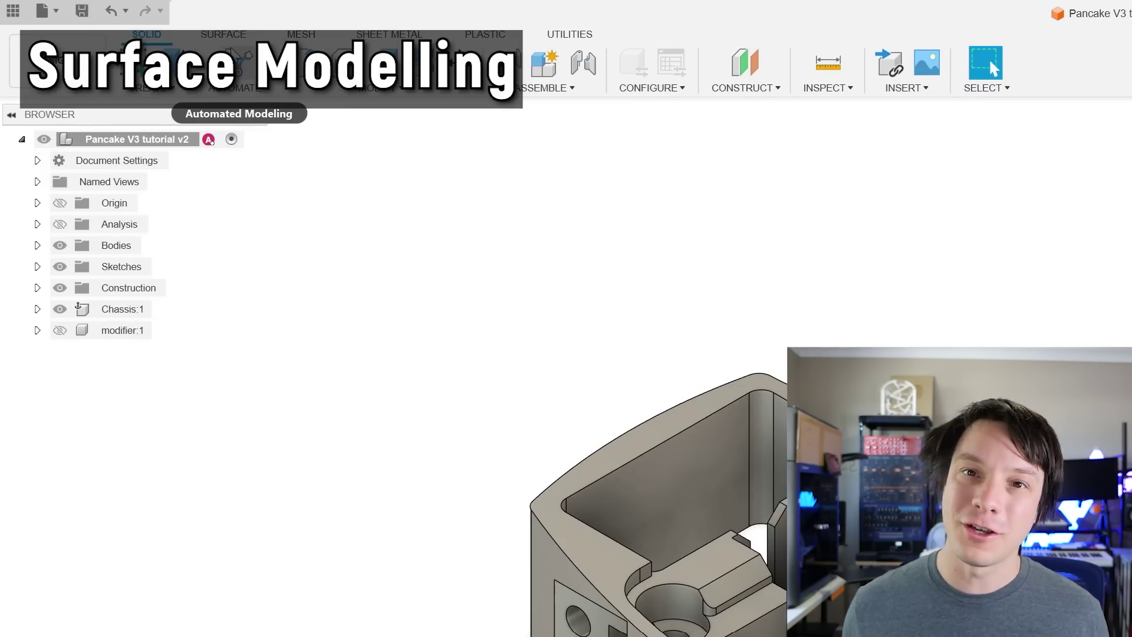
{"action": "left_click", "coordinate": [231, 35]}
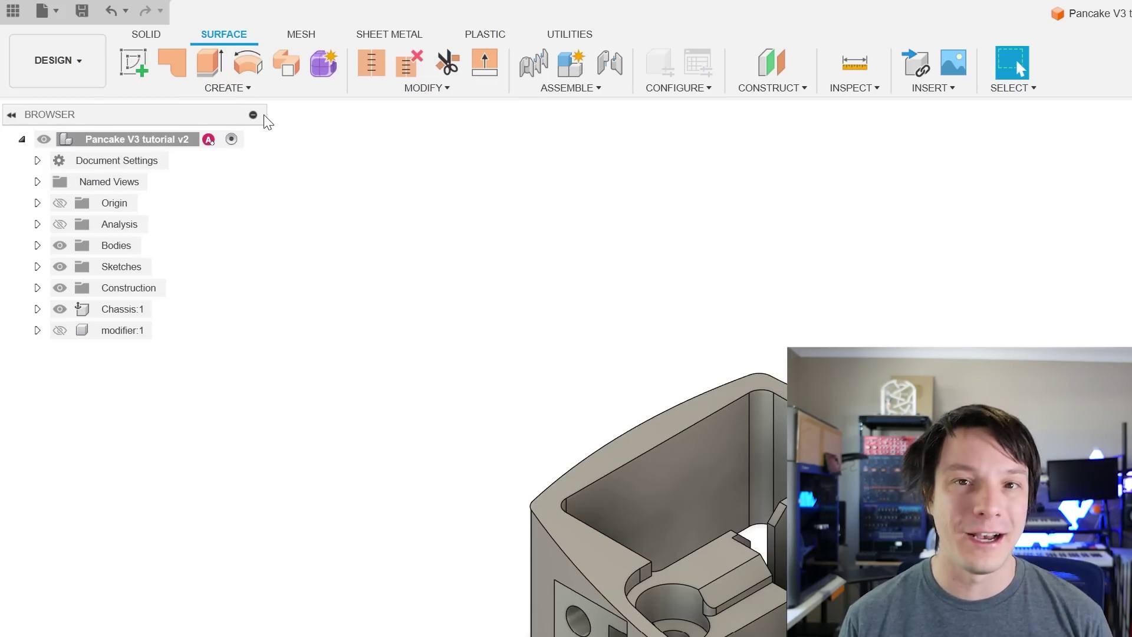
{"action": "left_click", "coordinate": [239, 90]}
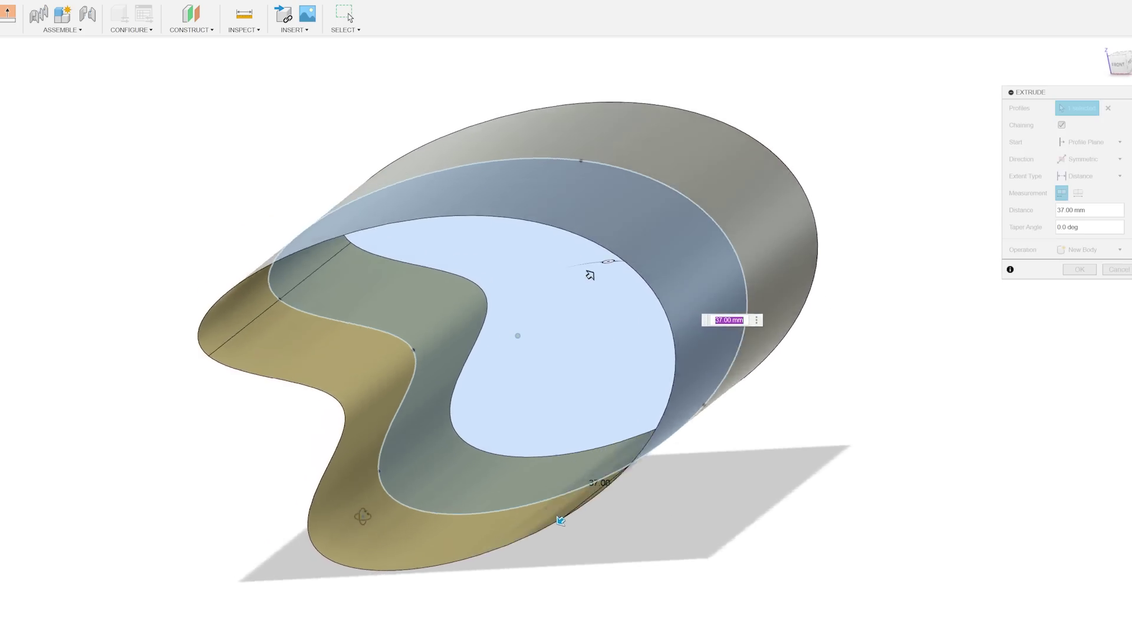
- Extrude two closed spline curves into intersecting surfaces, the first one symmetrically with a distance of 37 mm
{"action": "middle_click_drag", "start_coordinate": [578, 274], "coordinate": [649, 286], "text": "shift"}
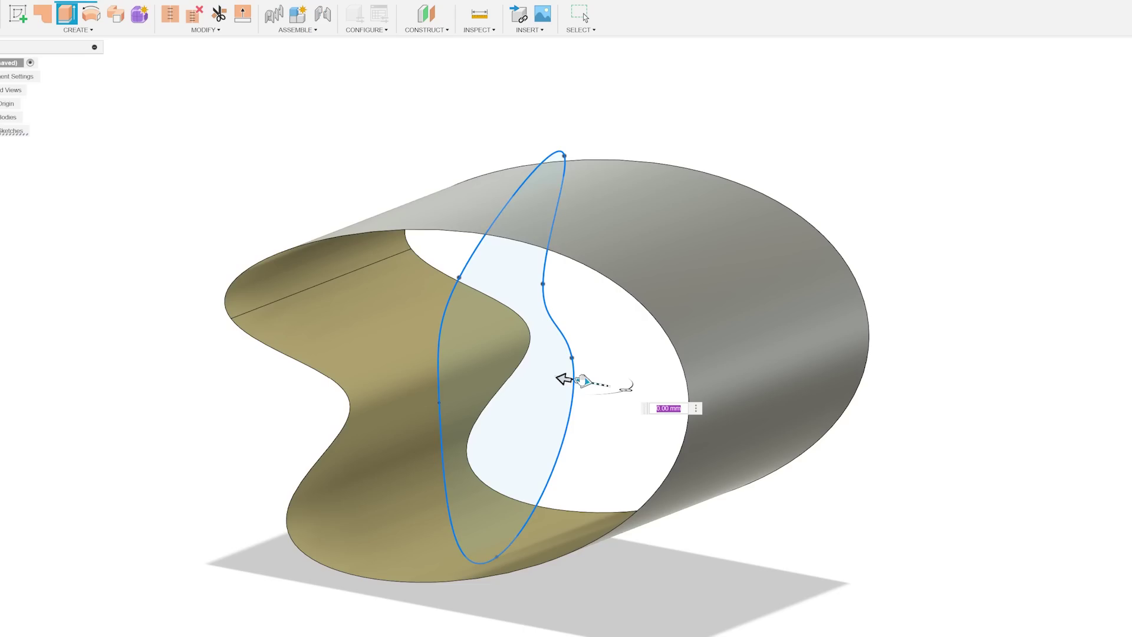
{"action": "left_click_drag", "start_coordinate": [562, 380], "coordinate": [879, 437]}
{"action": "middle_click_drag", "start_coordinate": [879, 437], "coordinate": [677, 427], "text": "shift"}
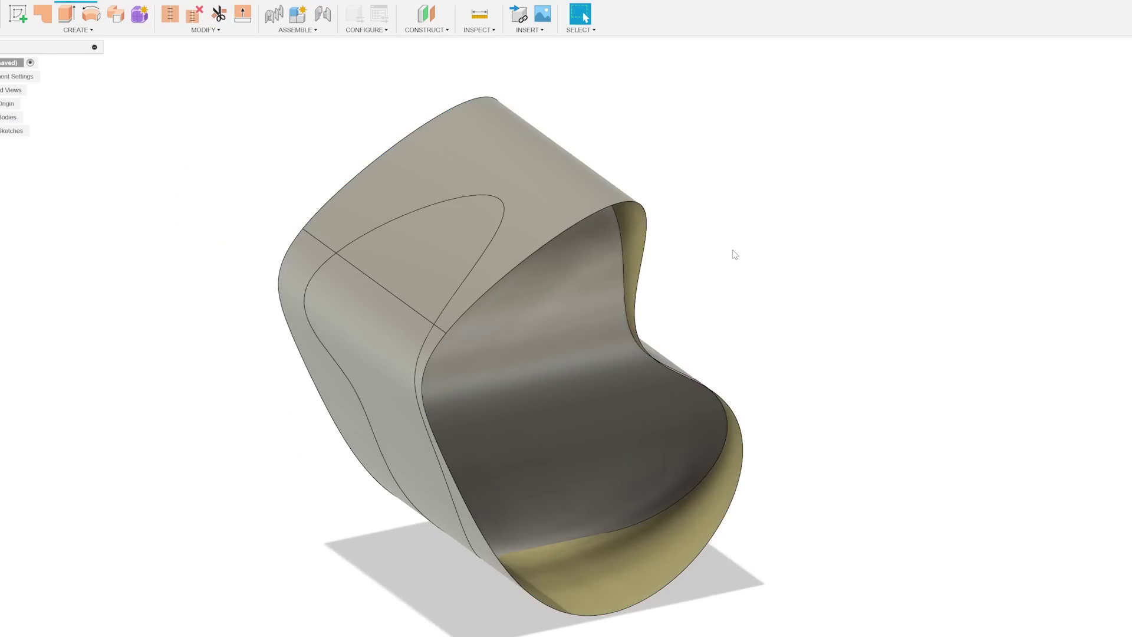
- Stitch the trimmed intersecting surfaces together into one closed body
{"action": "right_click", "coordinate": [733, 215]}
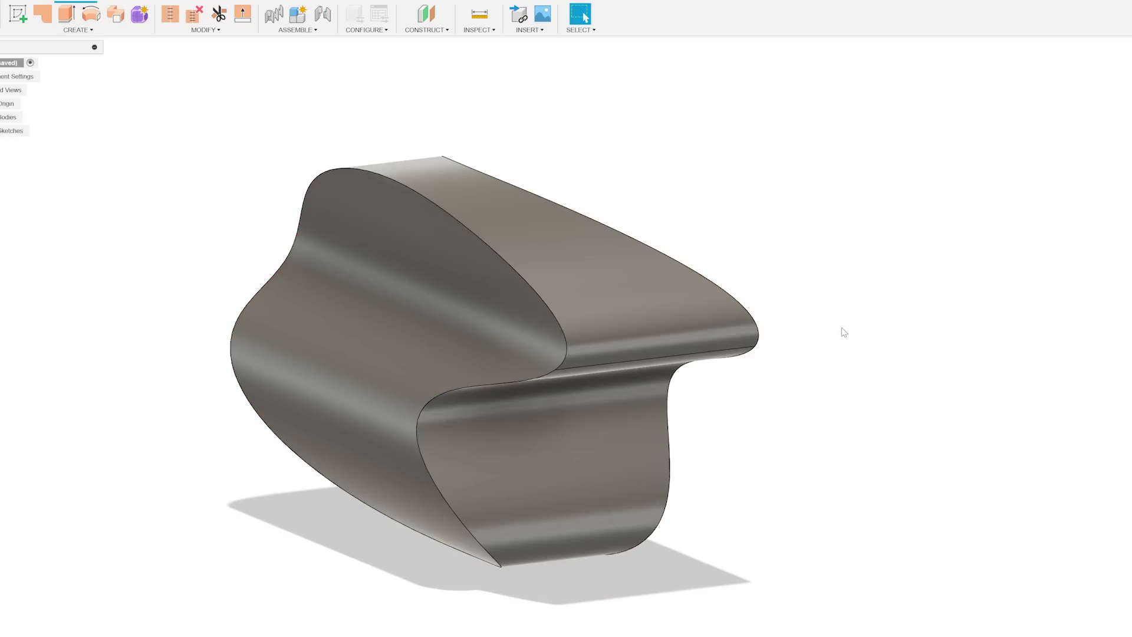
{"action": "middle_click_drag", "start_coordinate": [842, 329], "coordinate": [669, 371], "text": "shift"}
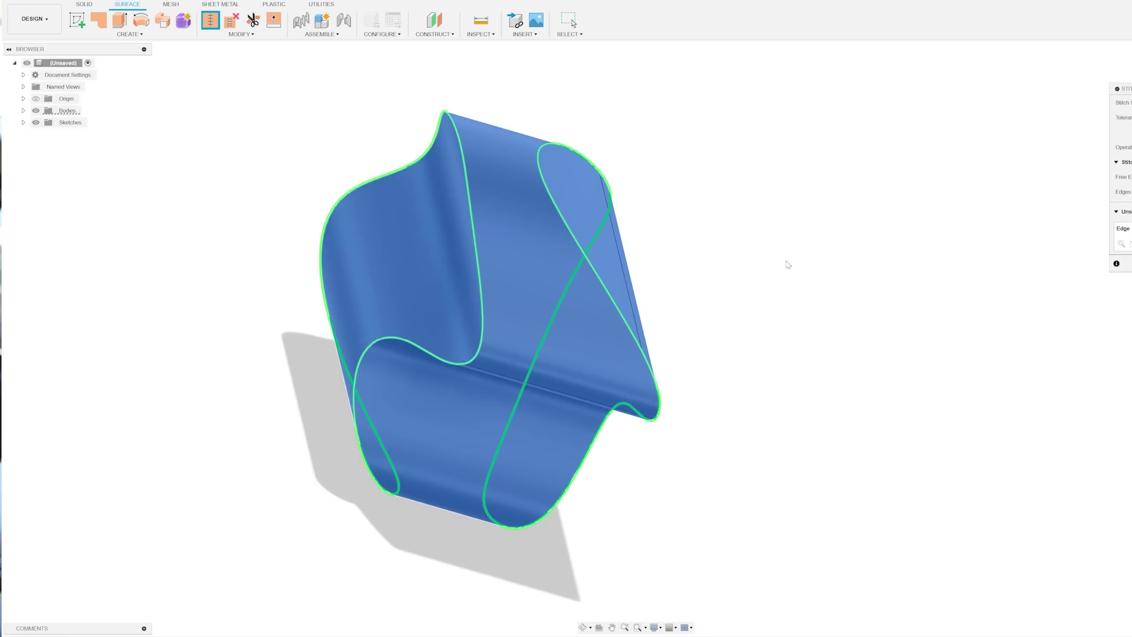
{"action": "key", "text": "Return"}
{"action": "middle_click_drag", "start_coordinate": [276, 330], "coordinate": [318, 316], "text": "shift"}
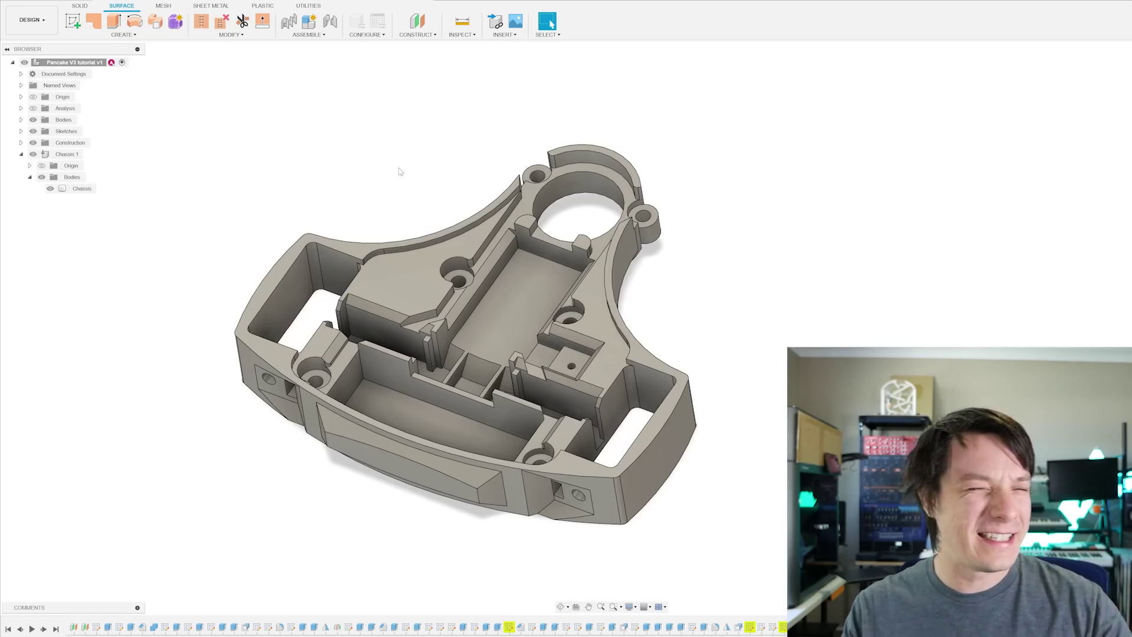
- Create a new component named modifier in the chassis design
{"action": "middle_click_drag", "start_coordinate": [285, 160], "coordinate": [291, 167], "text": "shift"}
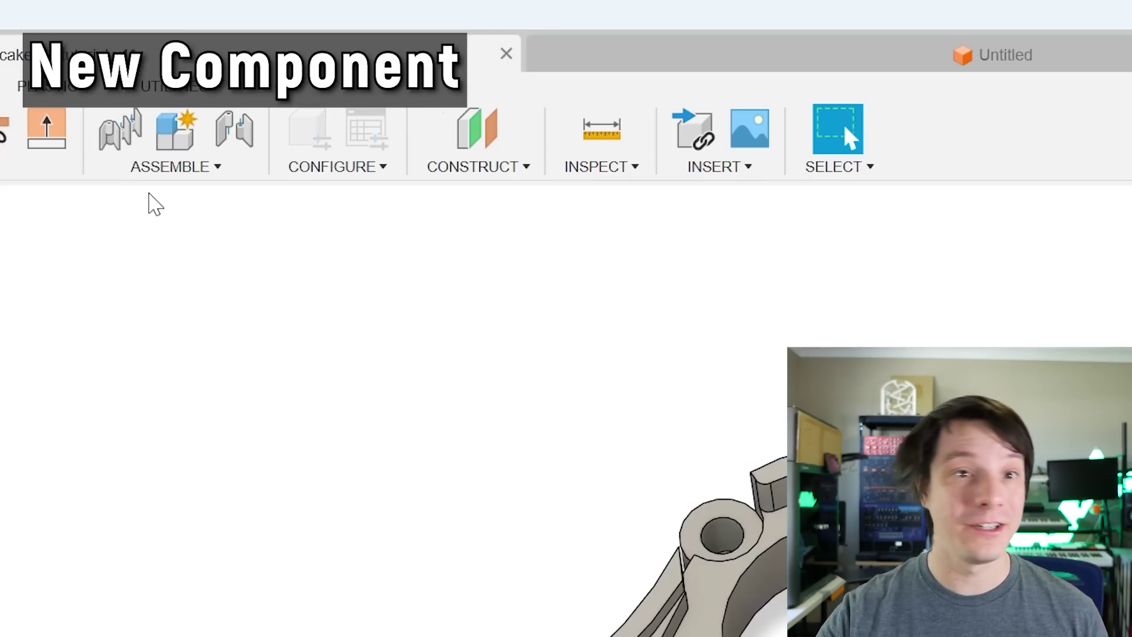
{"action": "left_click", "coordinate": [177, 129]}
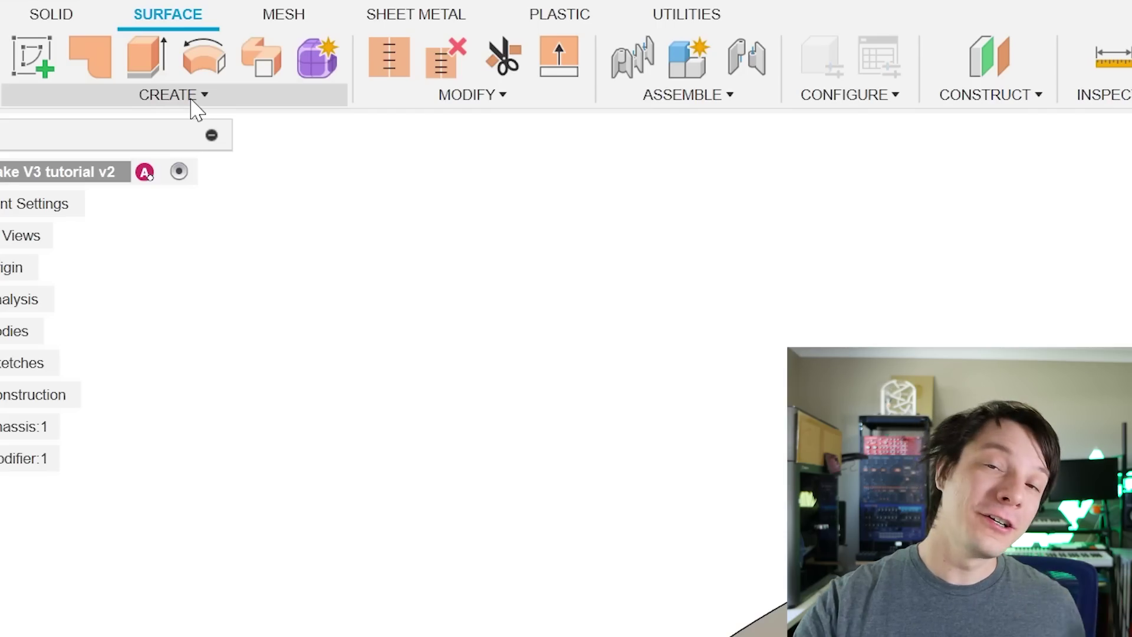
- Start a surface Offset and select the curved outer wall beside one wheel opening of the chassis
{"action": "left_click", "coordinate": [190, 100]}
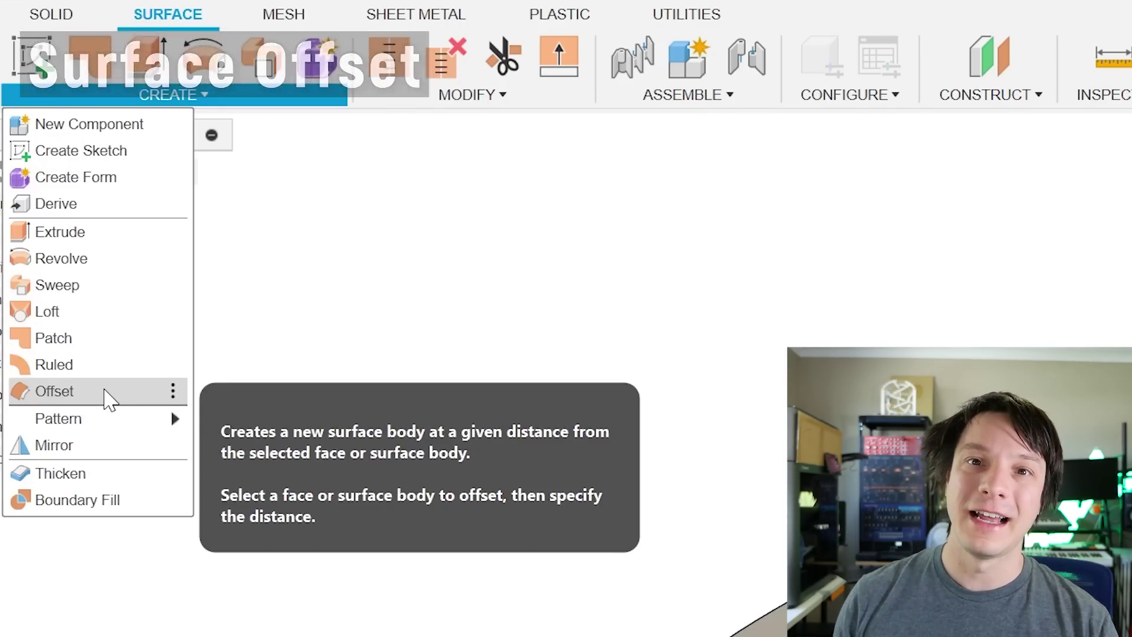
{"action": "left_click", "coordinate": [110, 401]}
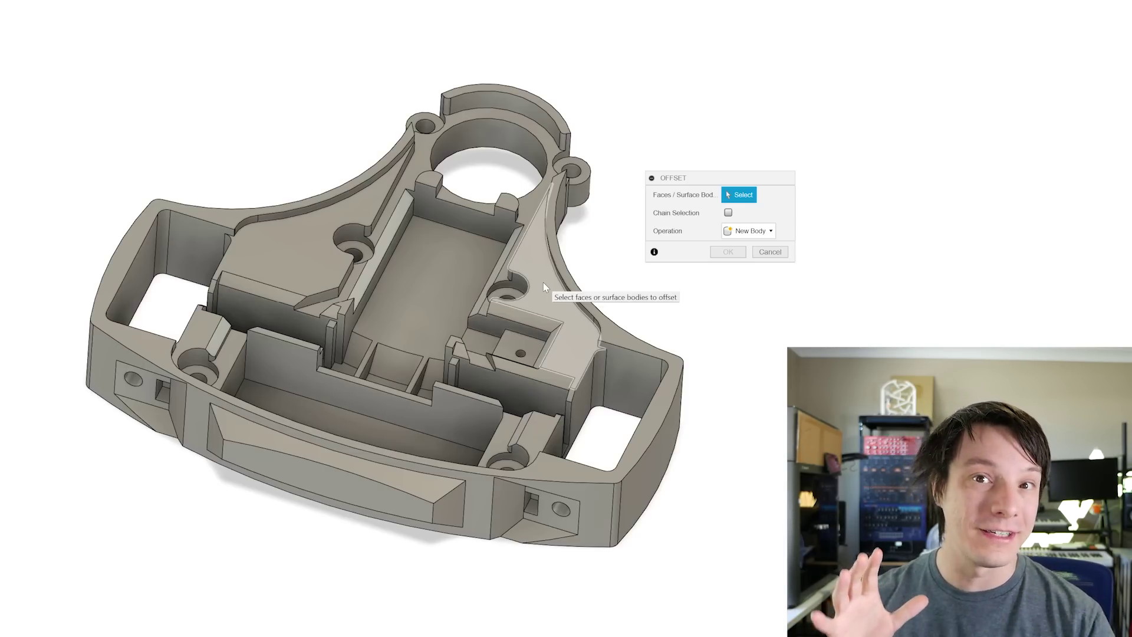
{"action": "middle_click_drag", "start_coordinate": [543, 282], "coordinate": [587, 391], "text": "shift"}
{"action": "middle_click_drag", "start_coordinate": [157, 223], "coordinate": [272, 171], "text": "shift"}
{"action": "scroll", "coordinate": [346, 177], "scroll_direction": "up", "scroll_amount": 3}
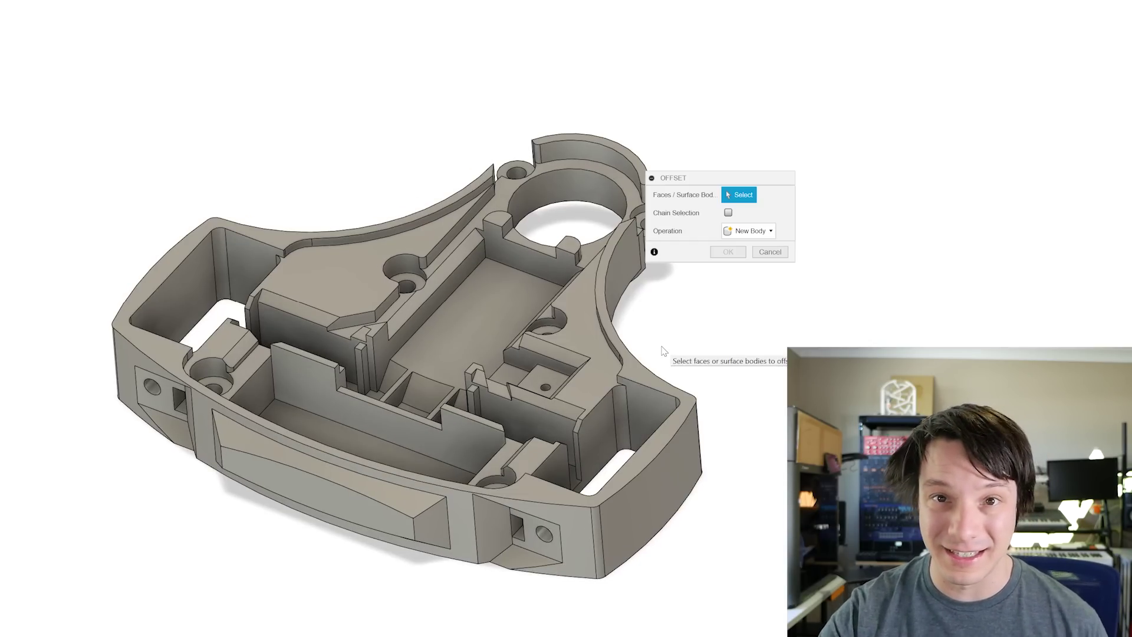
{"action": "middle_click_drag", "start_coordinate": [631, 437], "coordinate": [379, 487], "text": "shift"}
{"action": "scroll", "coordinate": [353, 483], "scroll_direction": "up", "scroll_amount": 3}
{"action": "left_click", "coordinate": [343, 482]}
{"action": "middle_click_drag", "start_coordinate": [302, 457], "coordinate": [290, 439], "text": "shift"}
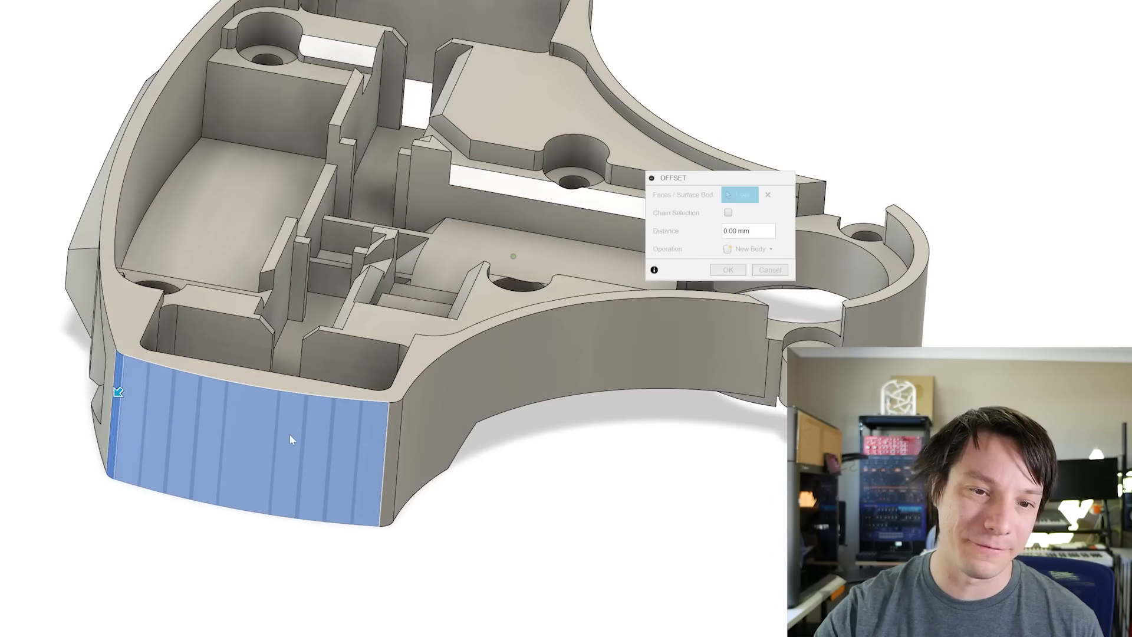
- Add the remaining outer wall, ring and screw-hole faces to the selection and offset them at 0 mm as new bodies
{"action": "scroll", "coordinate": [289, 434], "scroll_direction": "down", "scroll_amount": 3}
{"action": "middle_click_drag", "start_coordinate": [388, 423], "coordinate": [436, 445], "text": "shift"}
{"action": "left_click", "coordinate": [436, 425]}
{"action": "left_click", "coordinate": [533, 448]}
{"action": "middle_click_drag", "start_coordinate": [534, 449], "coordinate": [501, 489], "text": "shift"}
{"action": "left_click", "coordinate": [466, 416]}
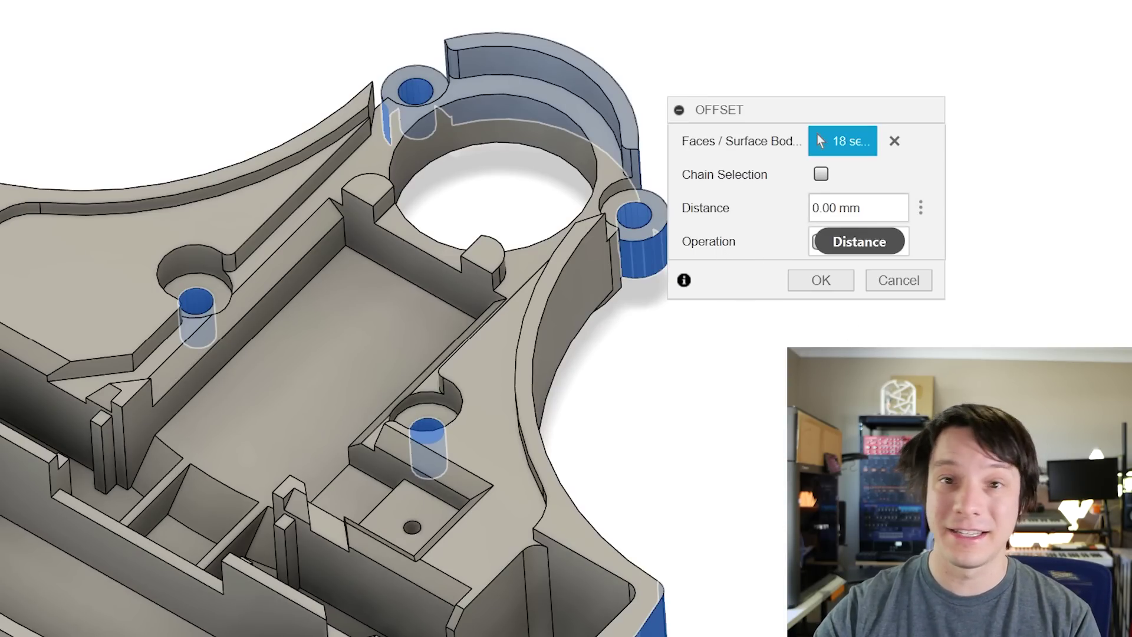
{"action": "left_click", "coordinate": [835, 285]}
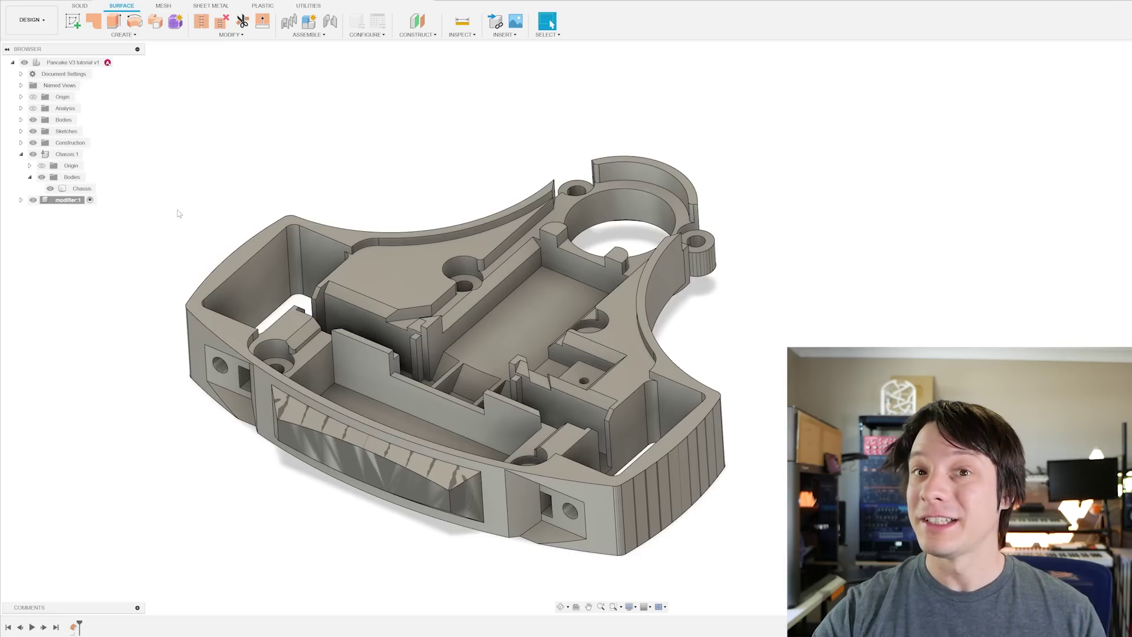
- Hide the solid Chassis body to isolate the offset surfaces
{"action": "left_click", "coordinate": [50, 189]}
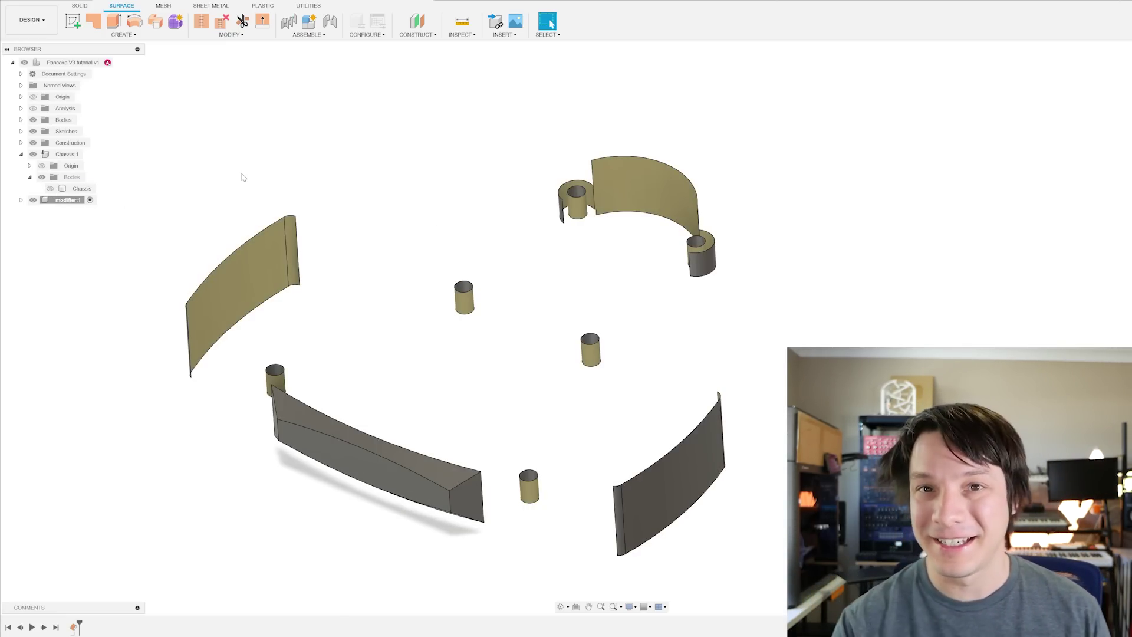
{"action": "middle_click_drag", "start_coordinate": [241, 178], "coordinate": [255, 240], "text": "shift"}
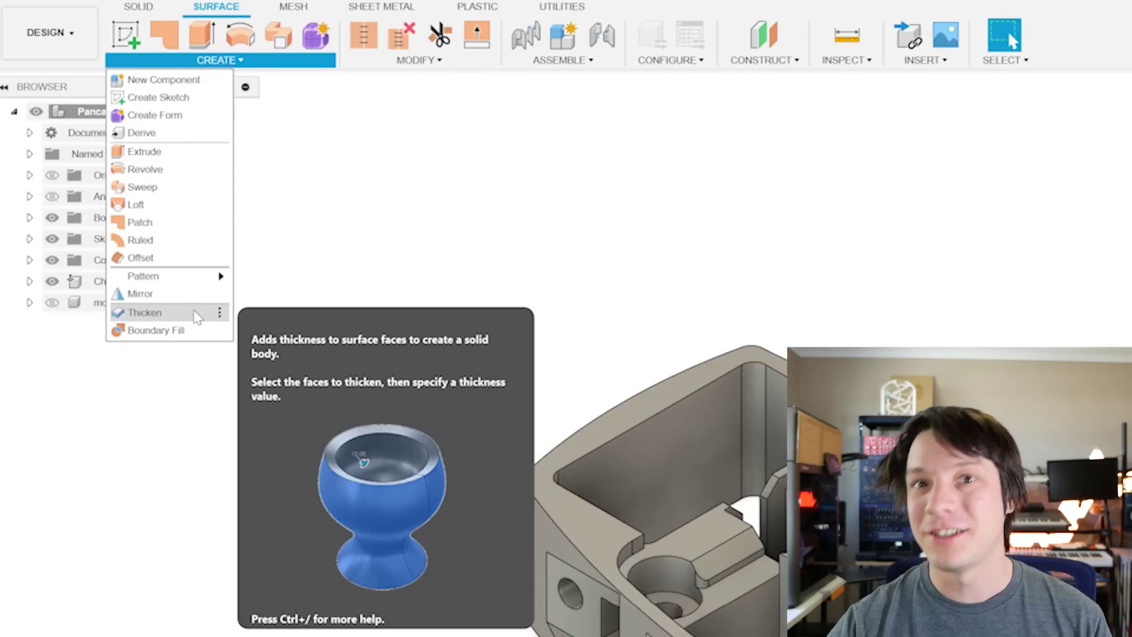
- Start a surface Thicken and select the six cylindrical screw-hole surfaces around the chassis
{"action": "left_click", "coordinate": [197, 316]}
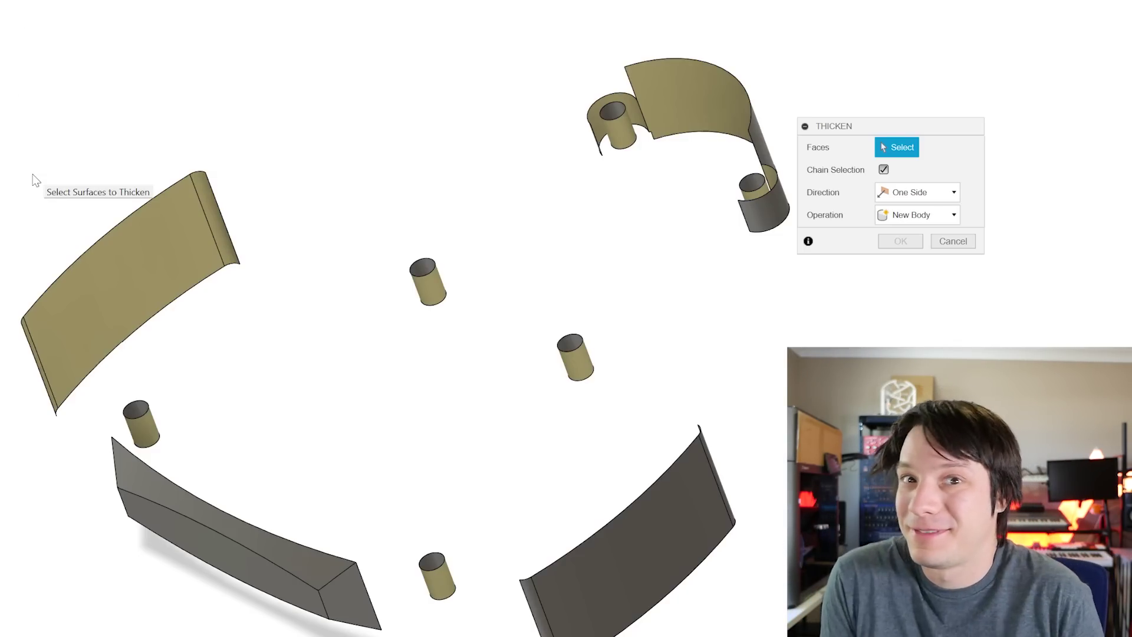
{"action": "middle_click_drag", "start_coordinate": [35, 180], "coordinate": [160, 202], "text": "shift"}
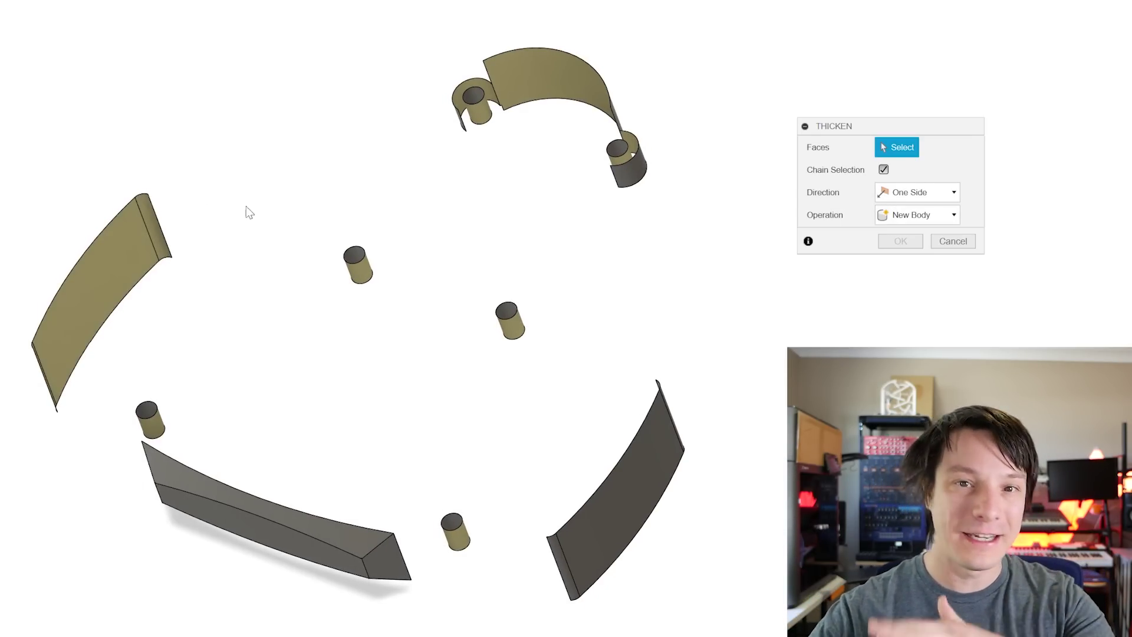
{"action": "middle_click_drag", "start_coordinate": [248, 210], "coordinate": [244, 221], "text": "shift"}
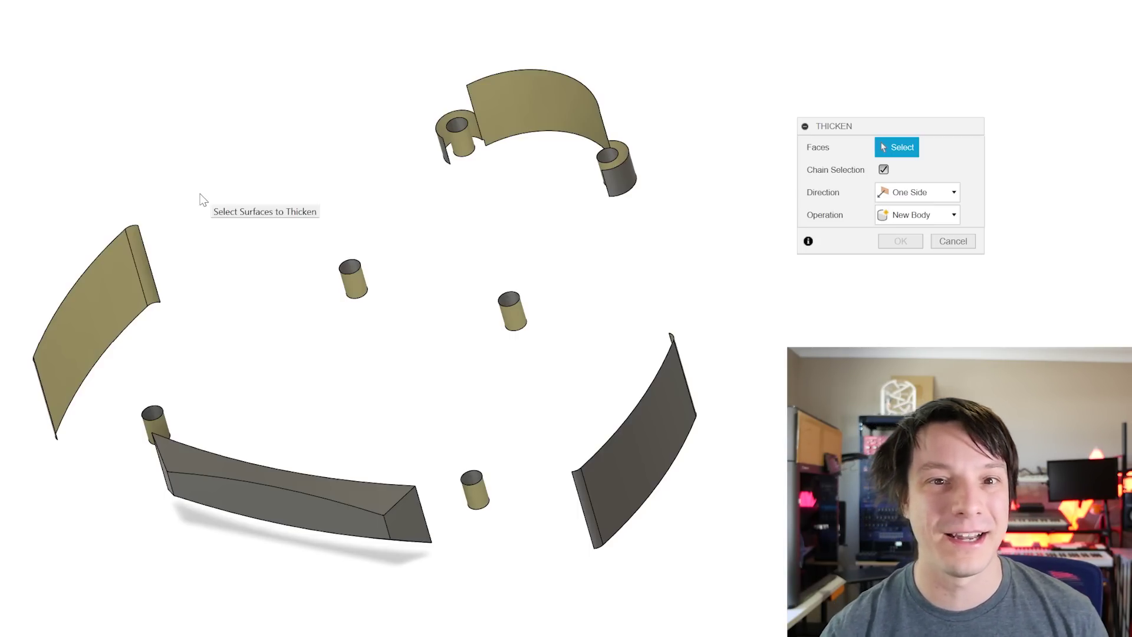
{"action": "left_click", "coordinate": [350, 267]}
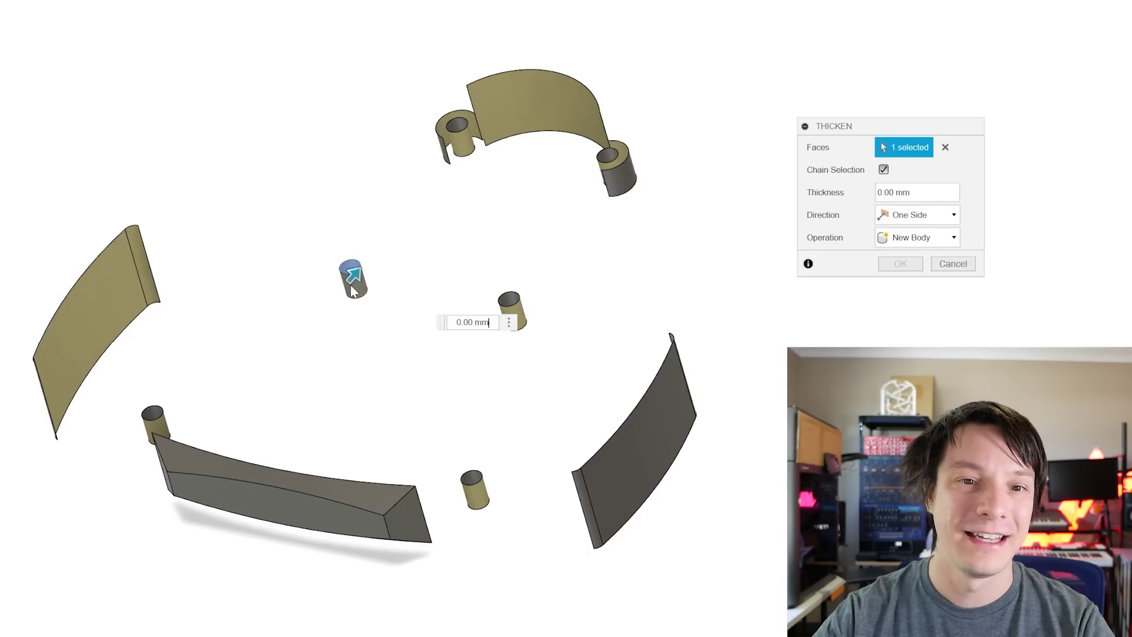
{"action": "left_click", "coordinate": [509, 300]}
{"action": "left_click", "coordinate": [608, 161]}
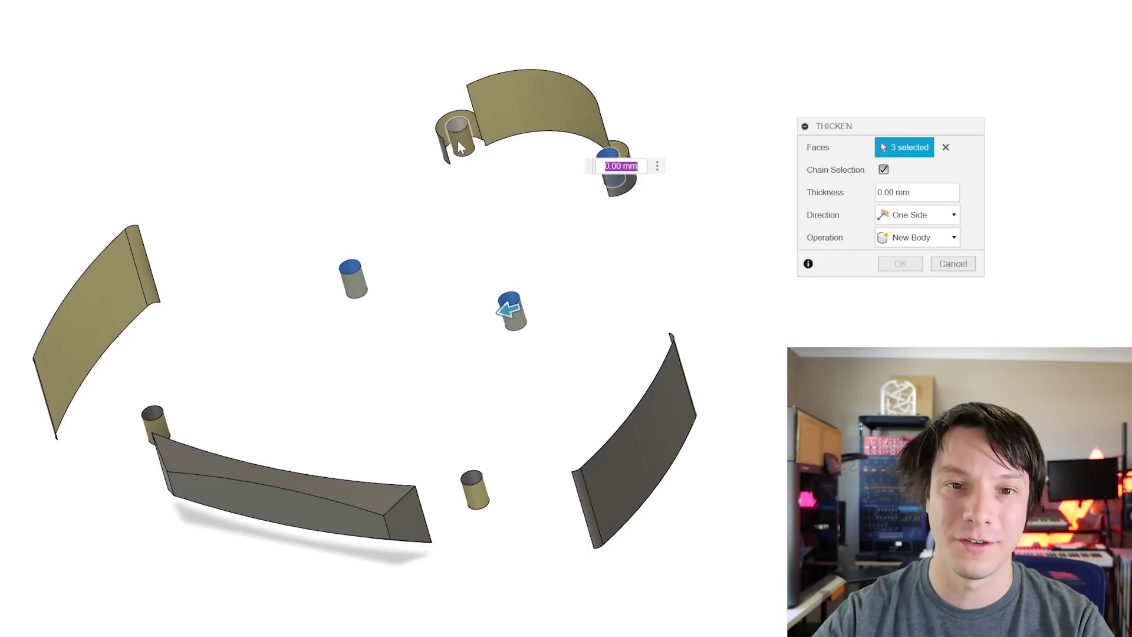
{"action": "left_click", "coordinate": [458, 125]}
{"action": "left_click", "coordinate": [472, 478]}
{"action": "left_click", "coordinate": [160, 417]}
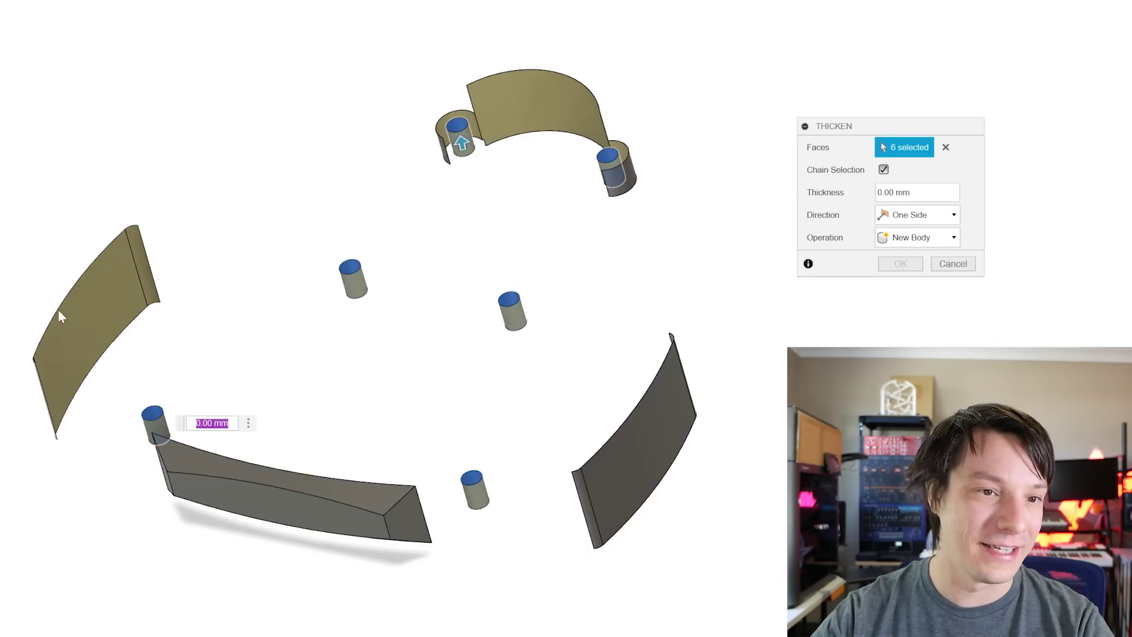
- Add both curved side walls and the rounded end wall with its rings to the Thicken selection, and set the thickness to 1 mm
{"action": "left_click", "coordinate": [92, 296]}
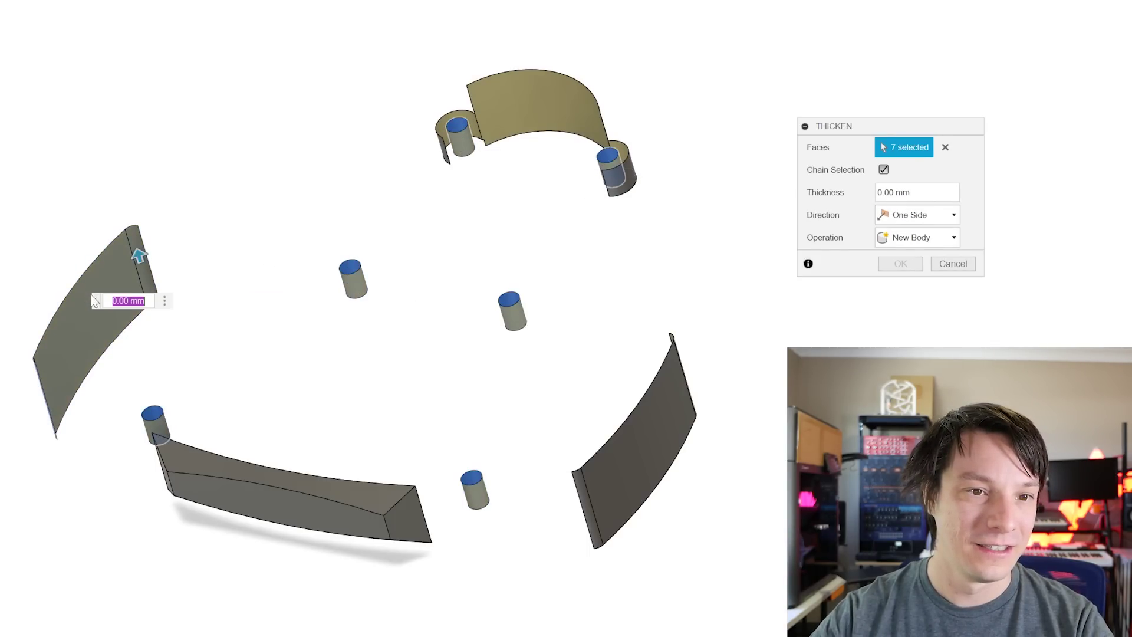
{"action": "left_click", "coordinate": [641, 417]}
{"action": "left_click", "coordinate": [483, 136]}
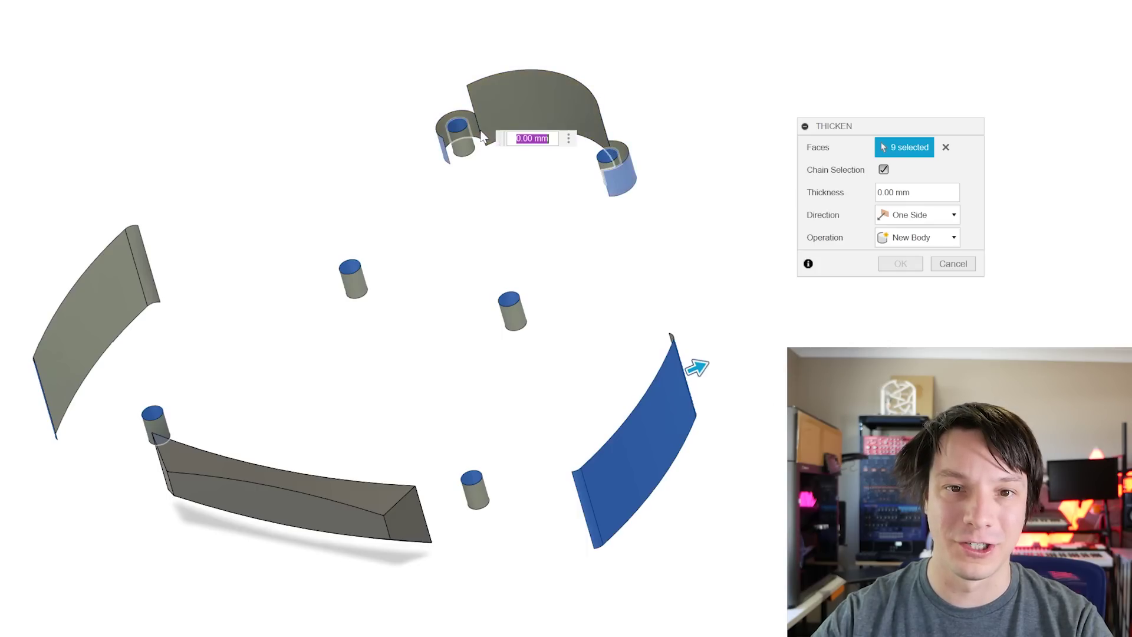
{"action": "middle_click_drag", "start_coordinate": [422, 218], "coordinate": [401, 224], "text": "shift"}
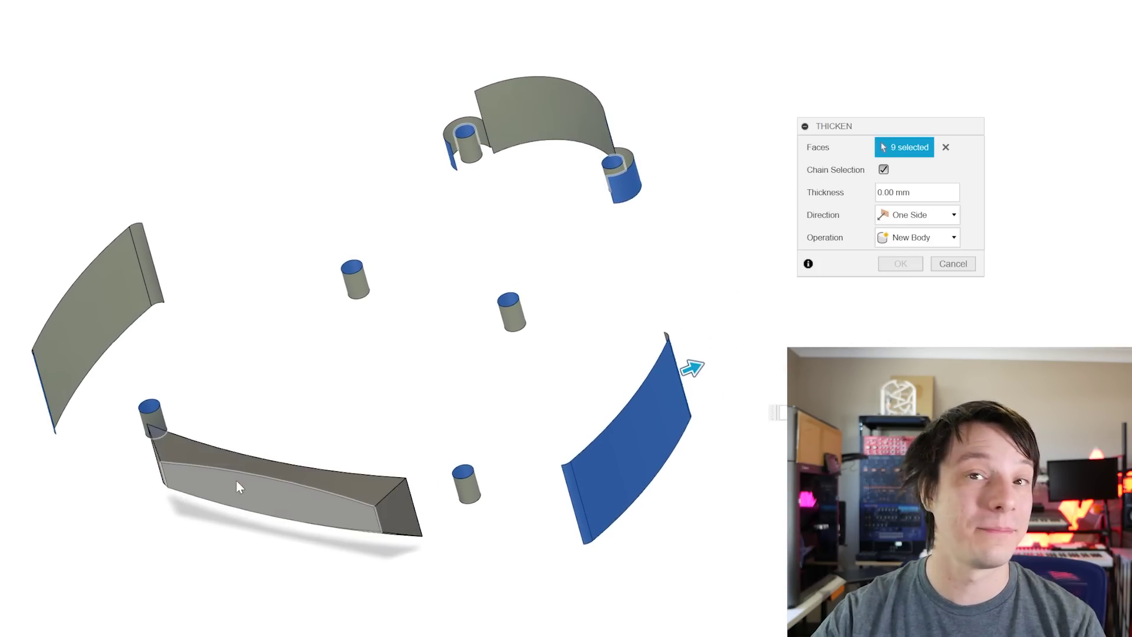
{"action": "middle_click_drag", "start_coordinate": [236, 480], "coordinate": [147, 538], "text": "shift"}
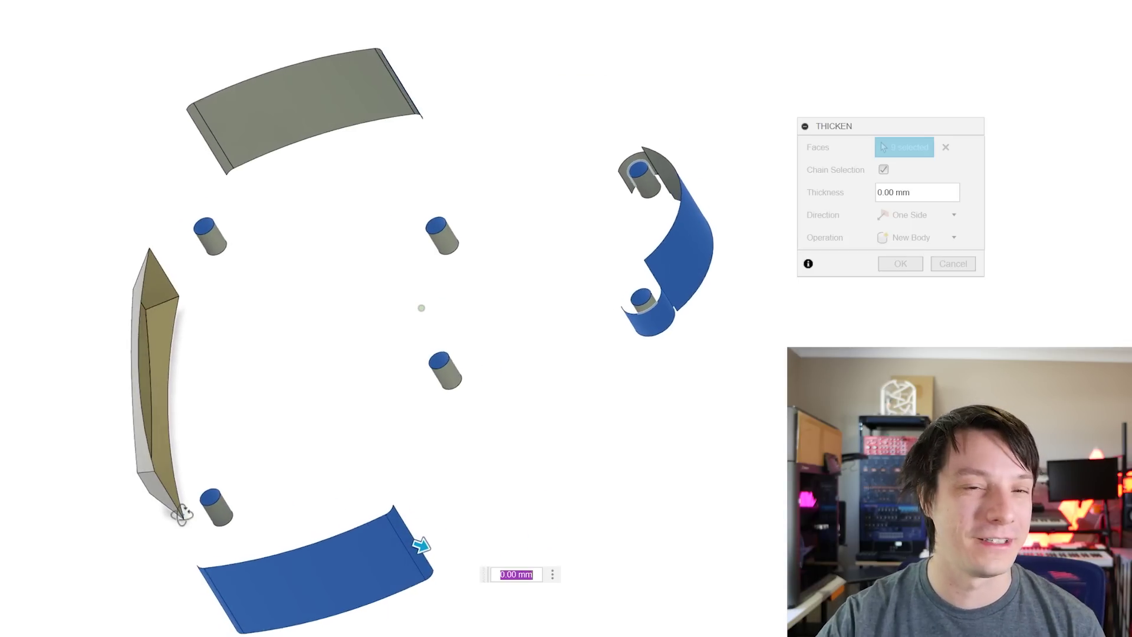
{"action": "middle_click_drag", "start_coordinate": [182, 514], "coordinate": [212, 519], "text": "shift"}
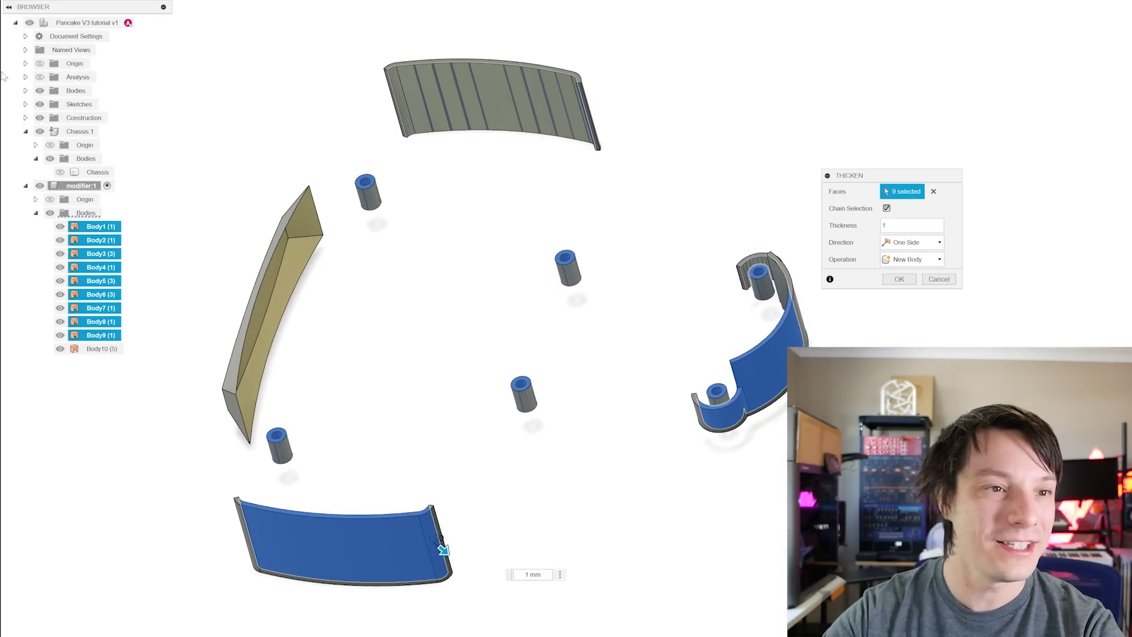
- Show the solid Chassis body for comparison and reverse the thickness to -1 mm so the surfaces thicken into the chassis
{"action": "left_click", "coordinate": [59, 173]}
{"action": "scroll", "coordinate": [454, 389], "scroll_direction": "up", "scroll_amount": 8}
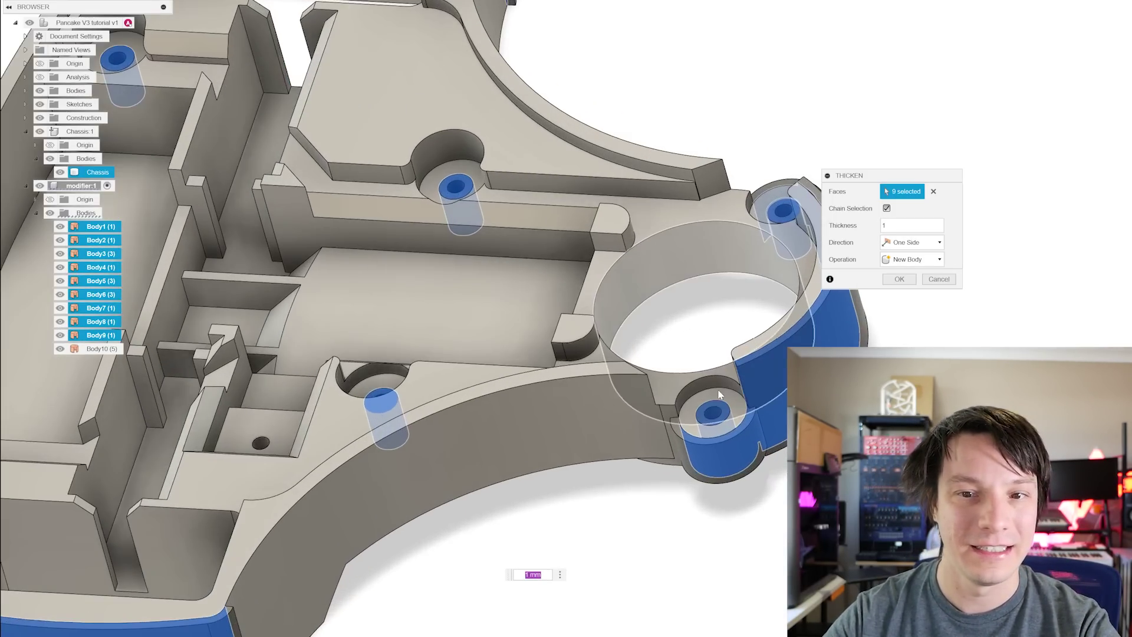
{"action": "scroll", "coordinate": [602, 371], "scroll_direction": "up", "scroll_amount": 3}
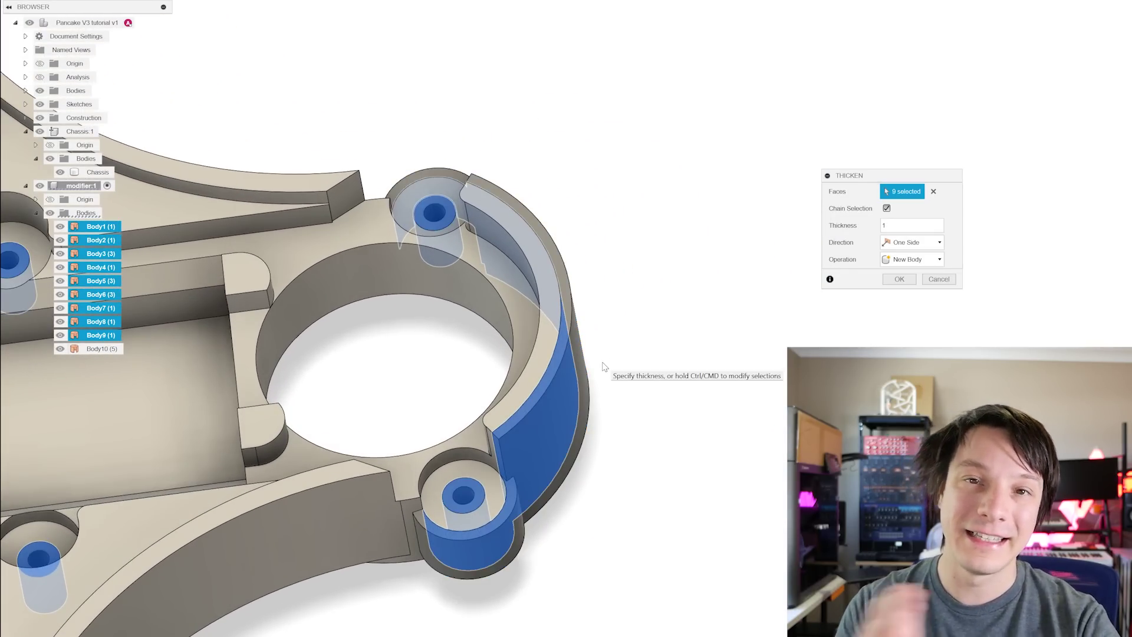
{"action": "left_click", "coordinate": [884, 225]}
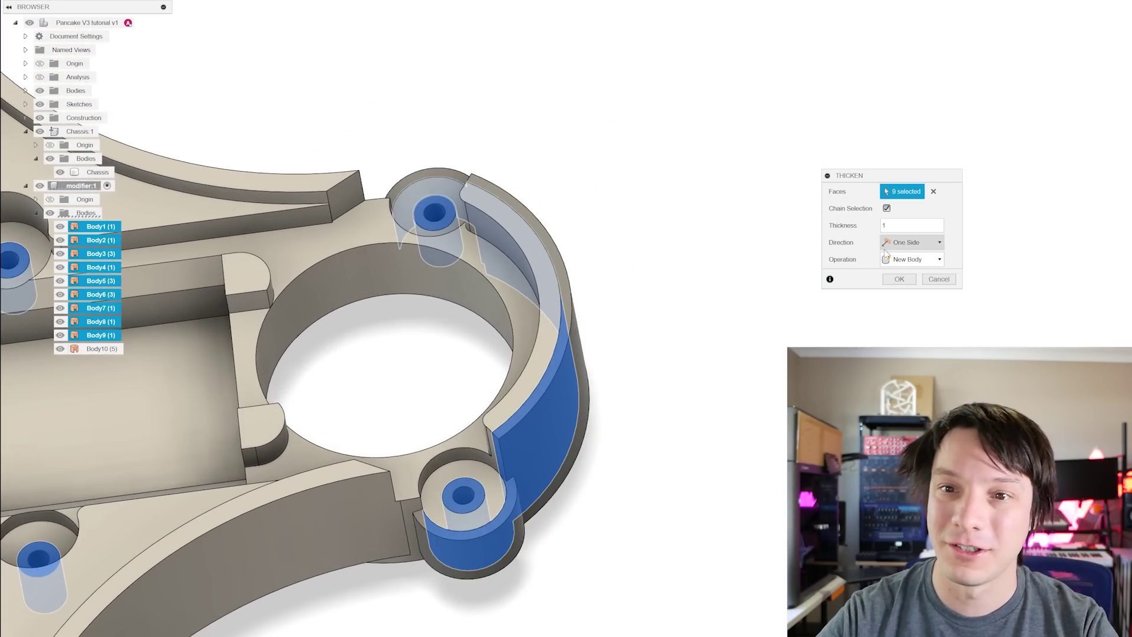
{"action": "type", "text": "-"}
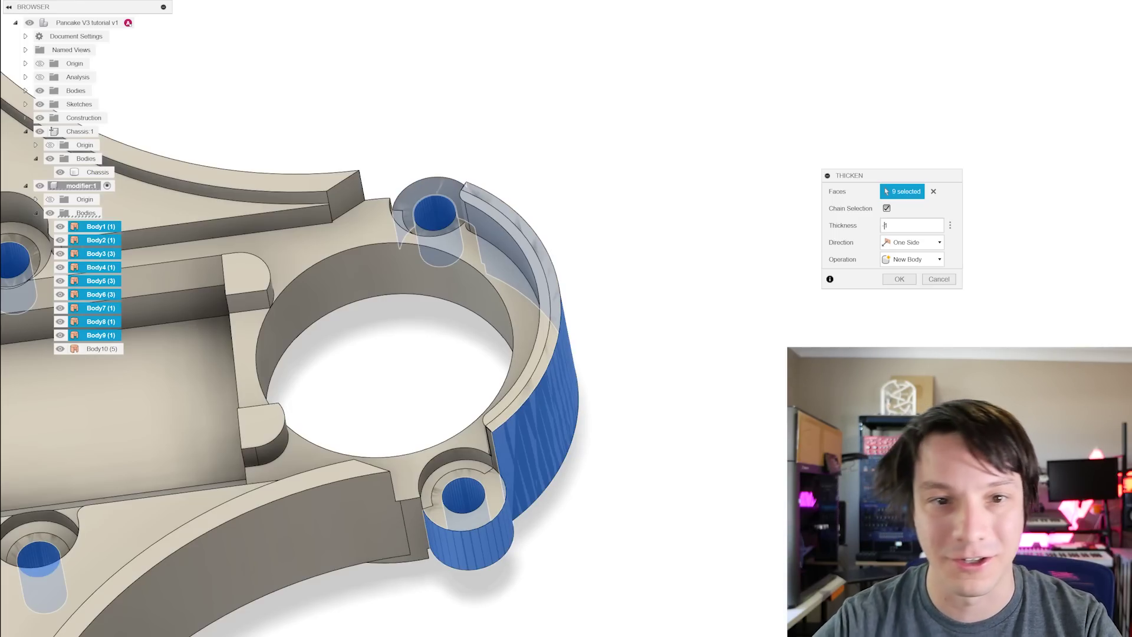
{"action": "middle_click_drag", "start_coordinate": [425, 260], "coordinate": [413, 224], "text": "shift"}
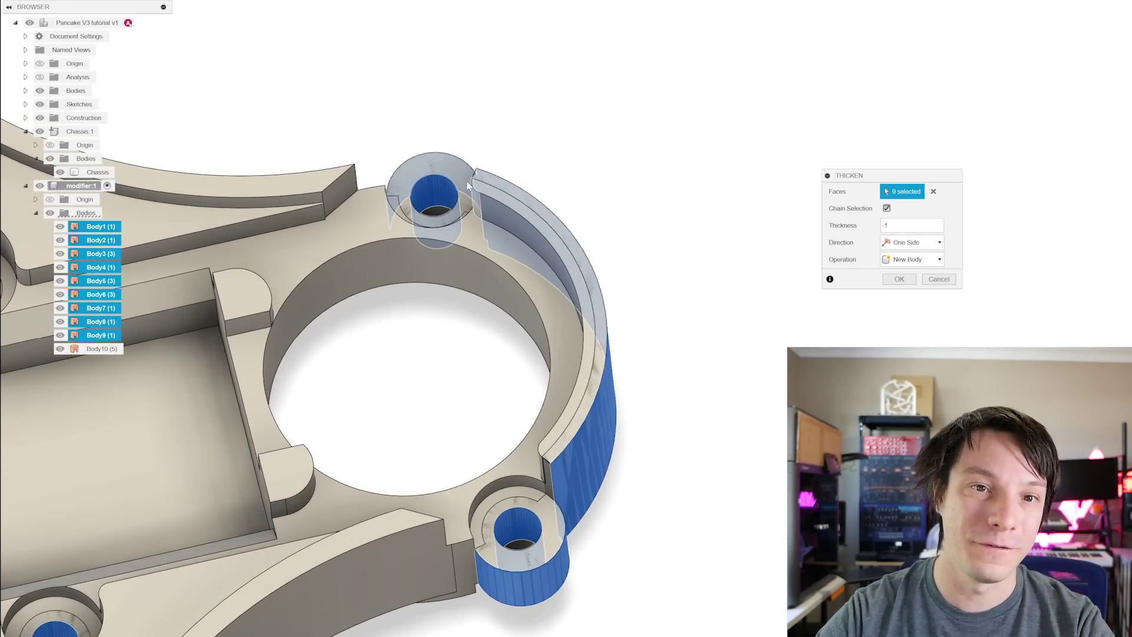
{"action": "scroll", "coordinate": [480, 168], "scroll_direction": "up", "scroll_amount": 3}
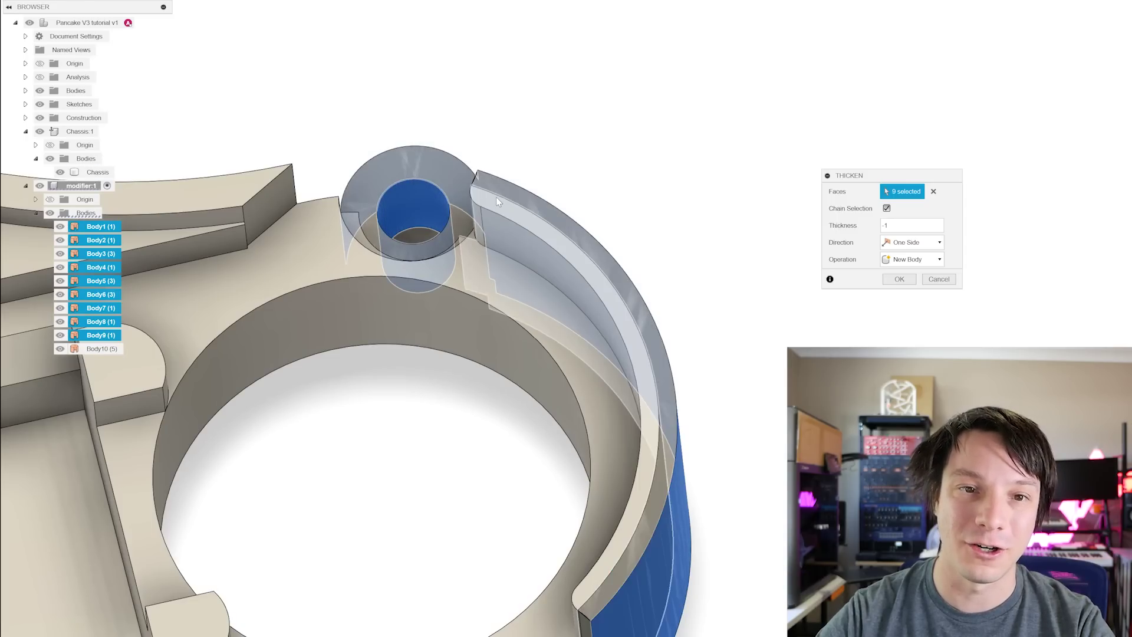
{"action": "scroll", "coordinate": [312, 307], "scroll_direction": "down", "scroll_amount": 3}
{"action": "scroll", "coordinate": [312, 306], "scroll_direction": "down", "scroll_amount": 2}
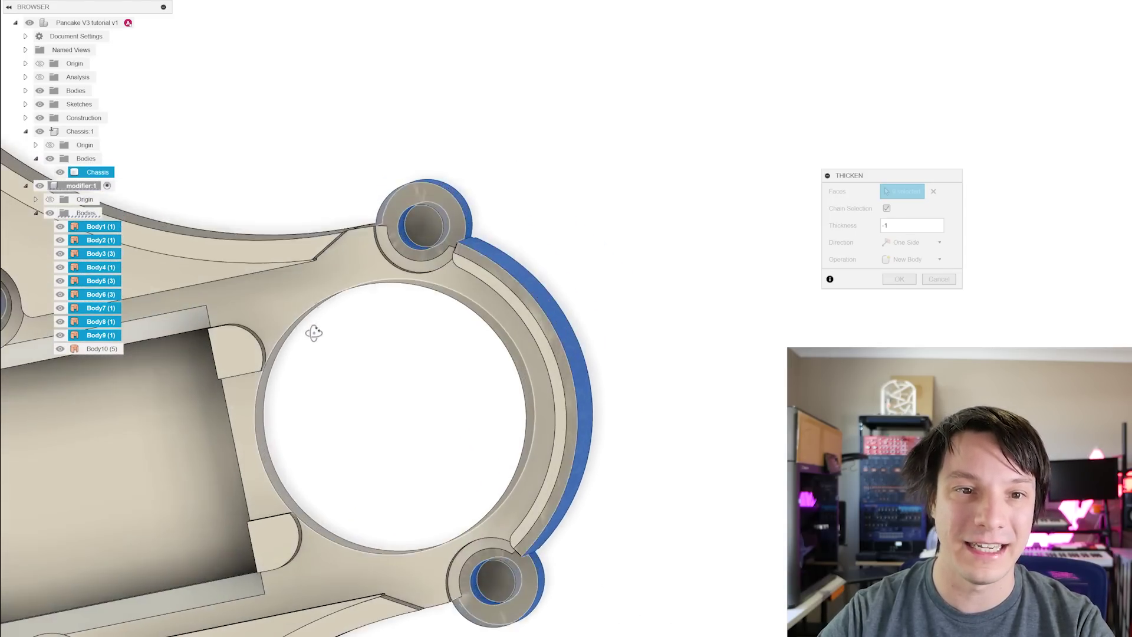
{"action": "scroll", "coordinate": [315, 304], "scroll_direction": "up", "scroll_amount": 2}
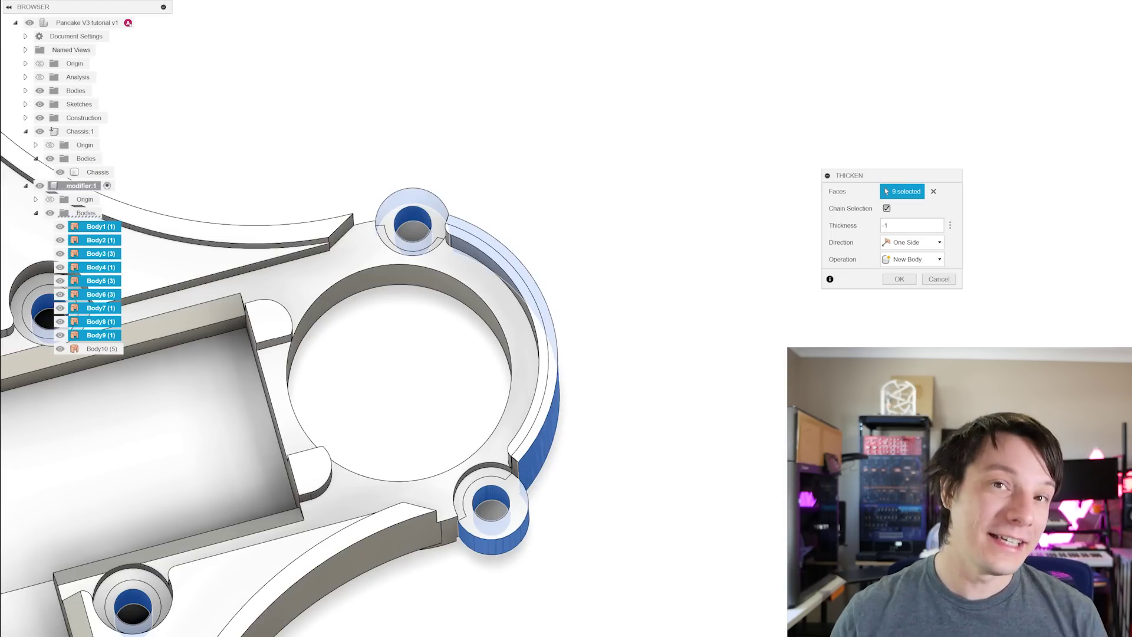
- Hide the Chassis body and thicken the selected surfaces by -1.6 mm as new bodies
{"action": "left_click", "coordinate": [887, 225]}
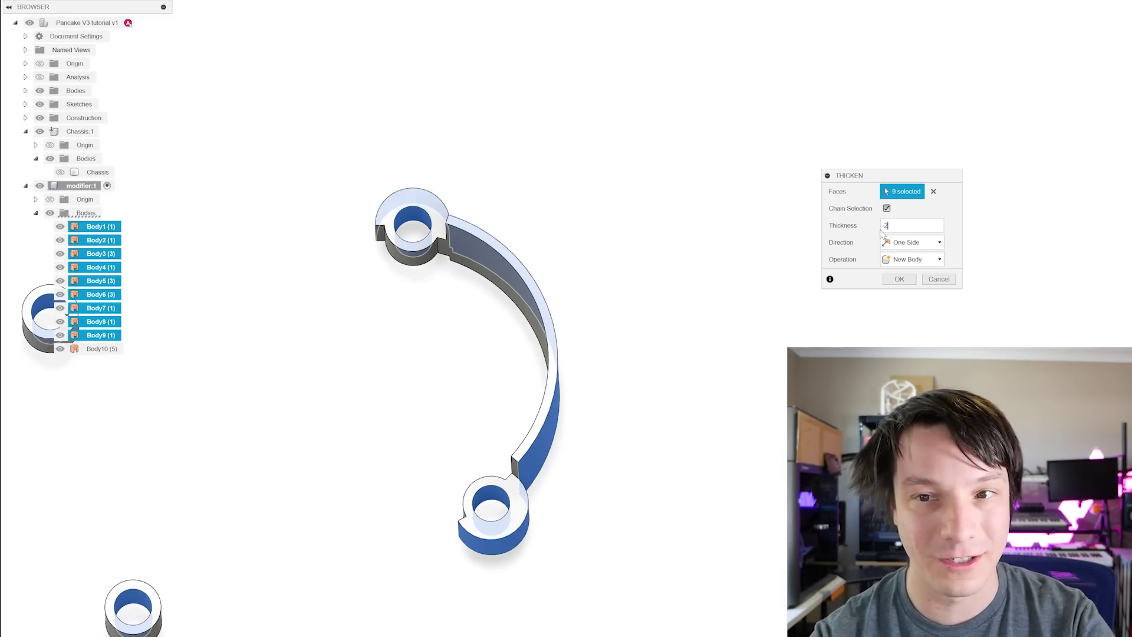
{"action": "key", "text": "BackSpace"}
{"action": "type", "text": "2"}
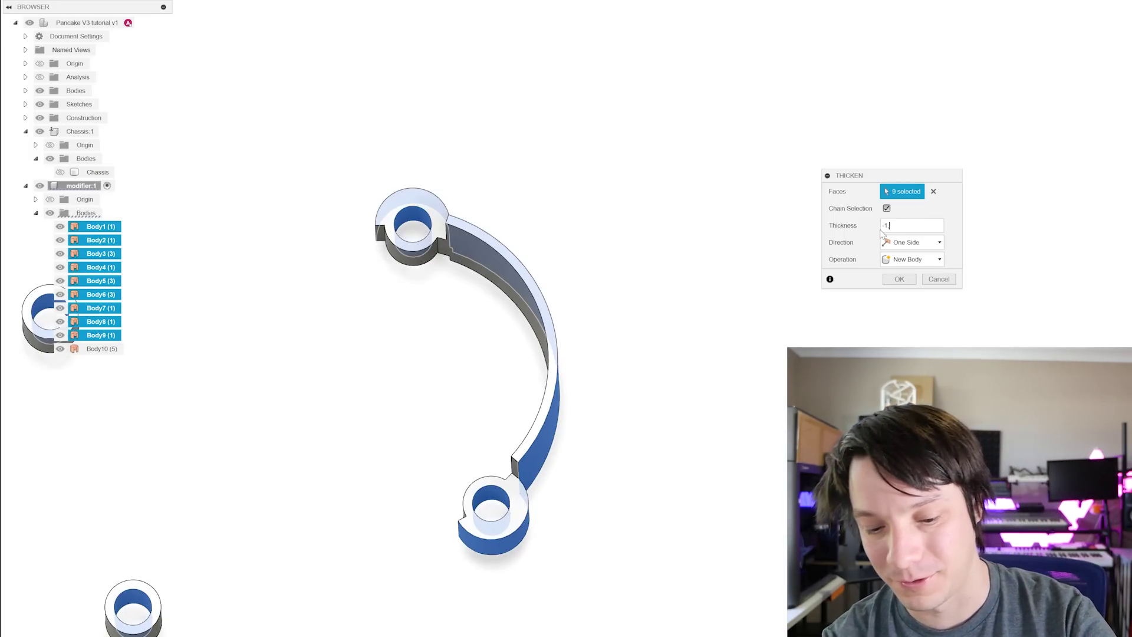
{"action": "key", "text": "BackSpace"}
{"action": "key", "text": "BackSpace"}
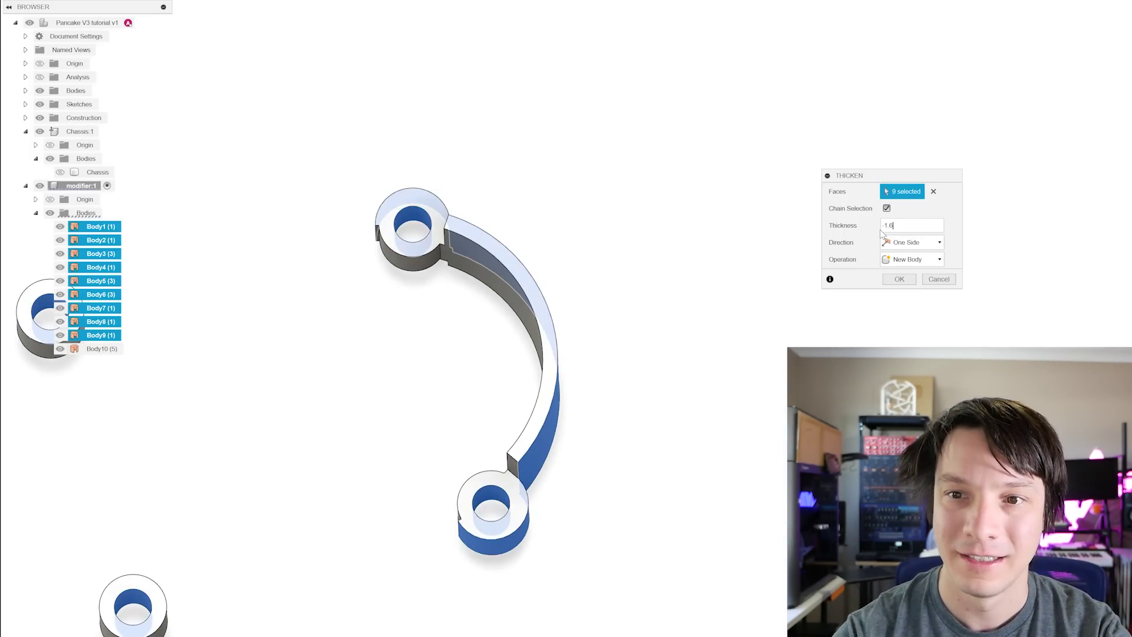
{"action": "middle_click_drag", "start_coordinate": [882, 233], "coordinate": [537, 234], "text": "shift"}
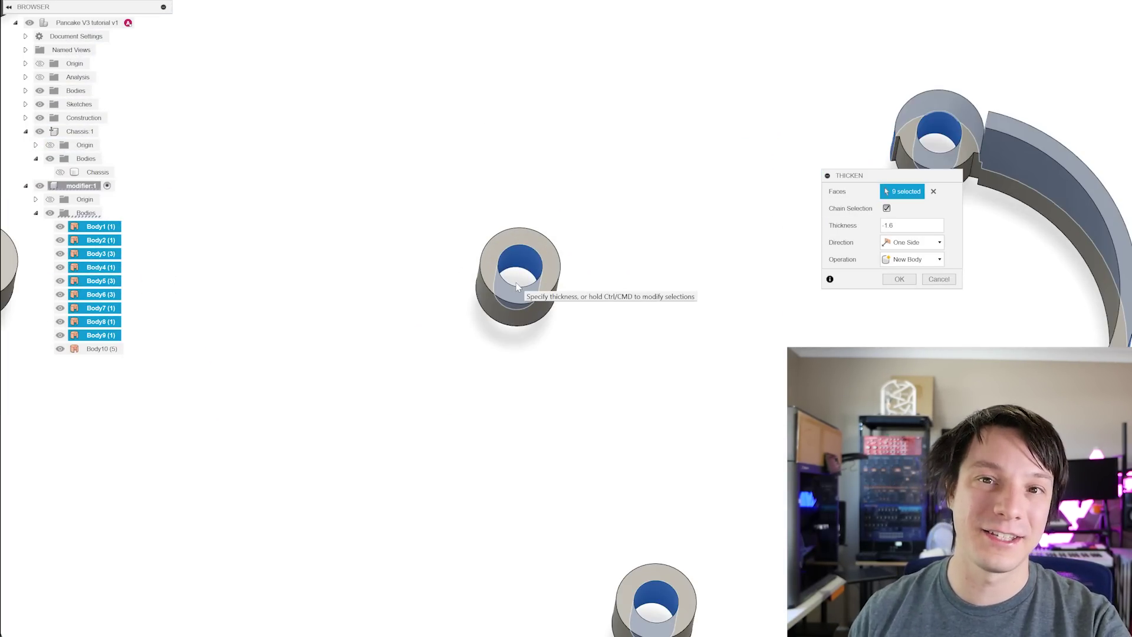
{"action": "middle_click_drag", "start_coordinate": [516, 287], "coordinate": [613, 286], "text": "shift"}
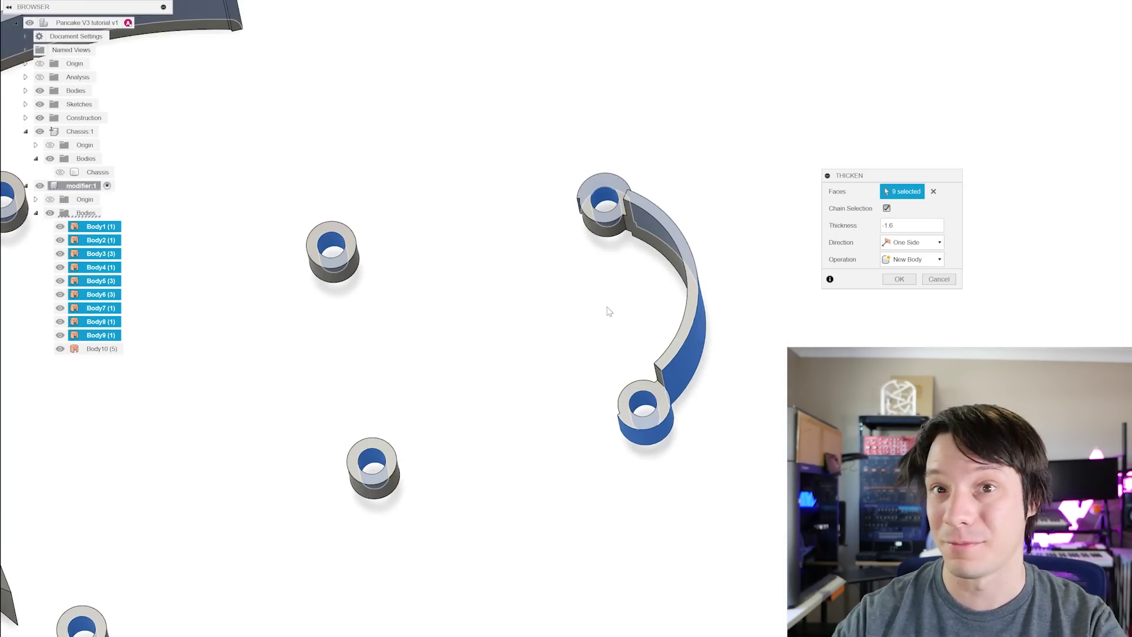
{"action": "scroll", "coordinate": [606, 311], "scroll_direction": "down", "scroll_amount": 5}
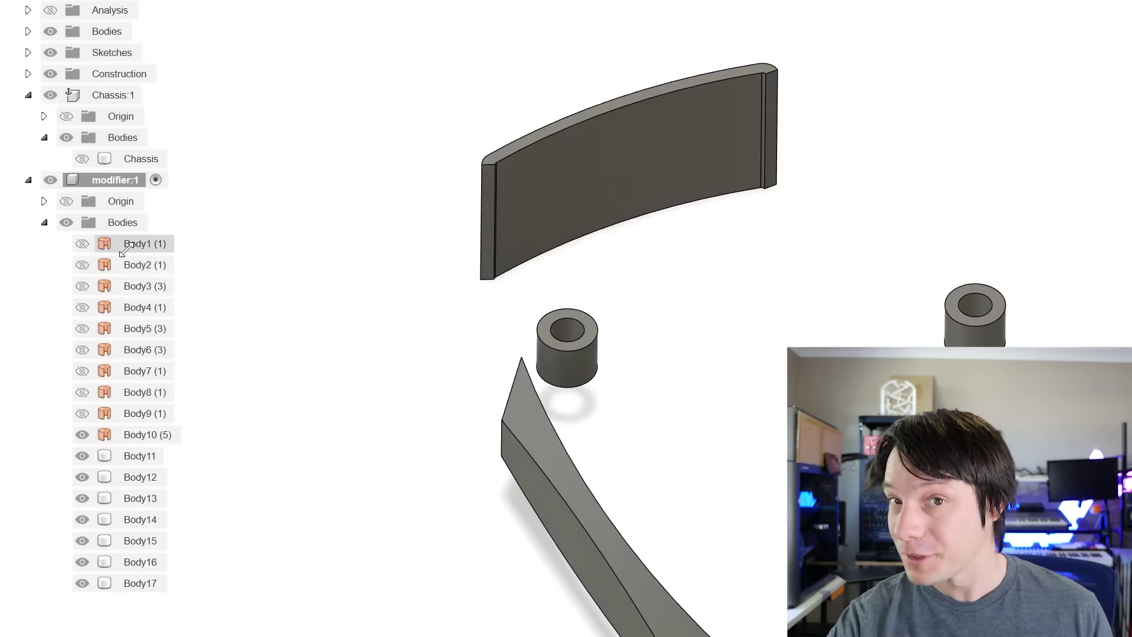
{"action": "left_click", "coordinate": [147, 457]}
{"action": "left_click", "coordinate": [138, 476]}
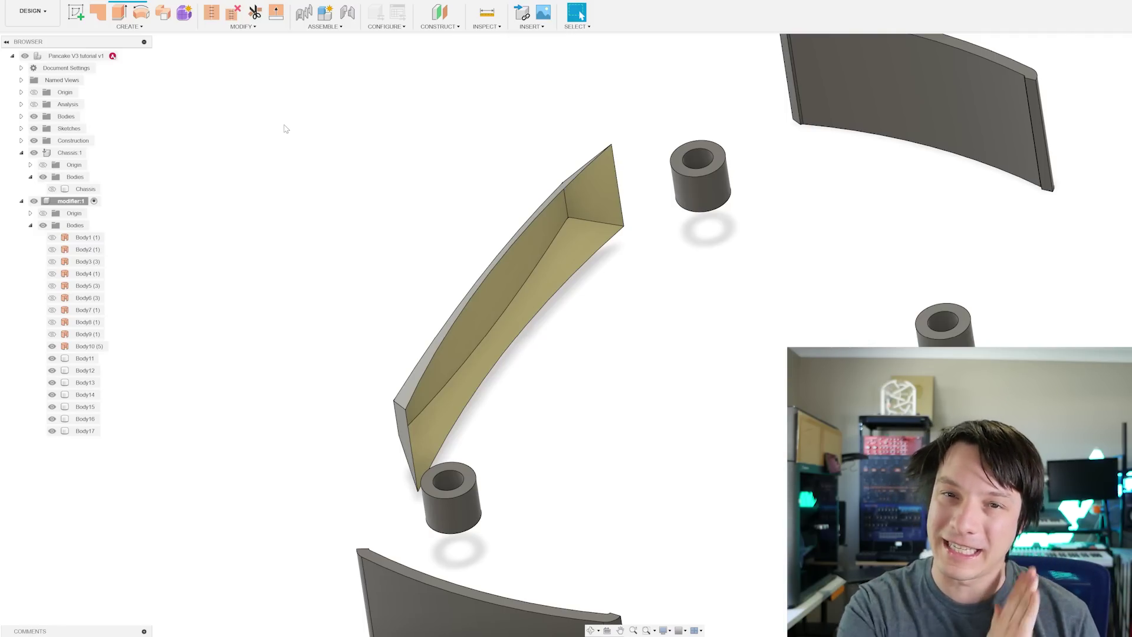
- Patch the open side of the remaining angular front wall surface along its four boundary edges as a new body
{"action": "mouse_move", "coordinate": [318, 210]}
{"action": "middle_mouse_down", "text": "shift"}
{"action": "mouse_move", "coordinate": [341, 212]}
{"action": "mouse_move", "coordinate": [311, 208]}
{"action": "middle_mouse_up", "text": "shift"}
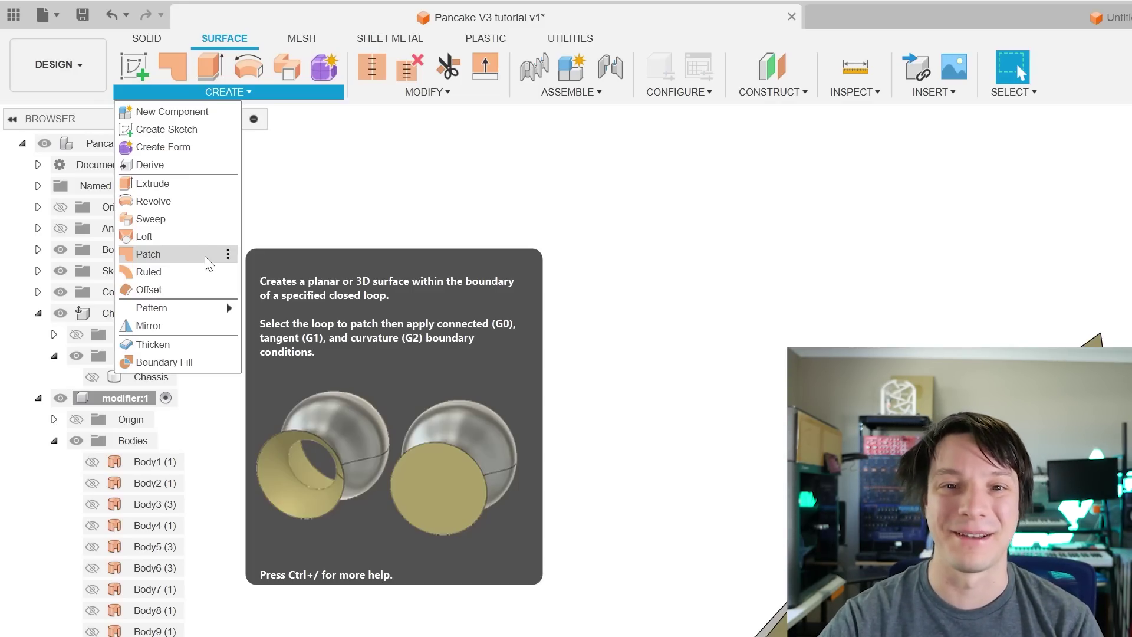
{"action": "left_click", "coordinate": [209, 262]}
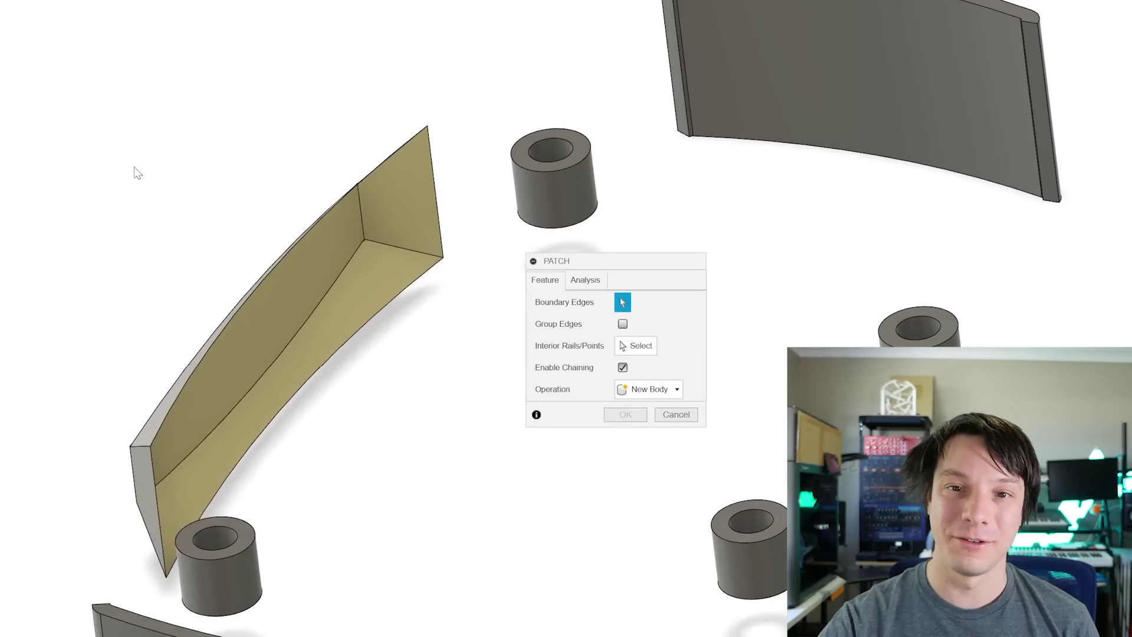
{"action": "left_click", "coordinate": [395, 147]}
{"action": "middle_click_drag", "start_coordinate": [29, 240], "coordinate": [37, 267], "text": "shift"}
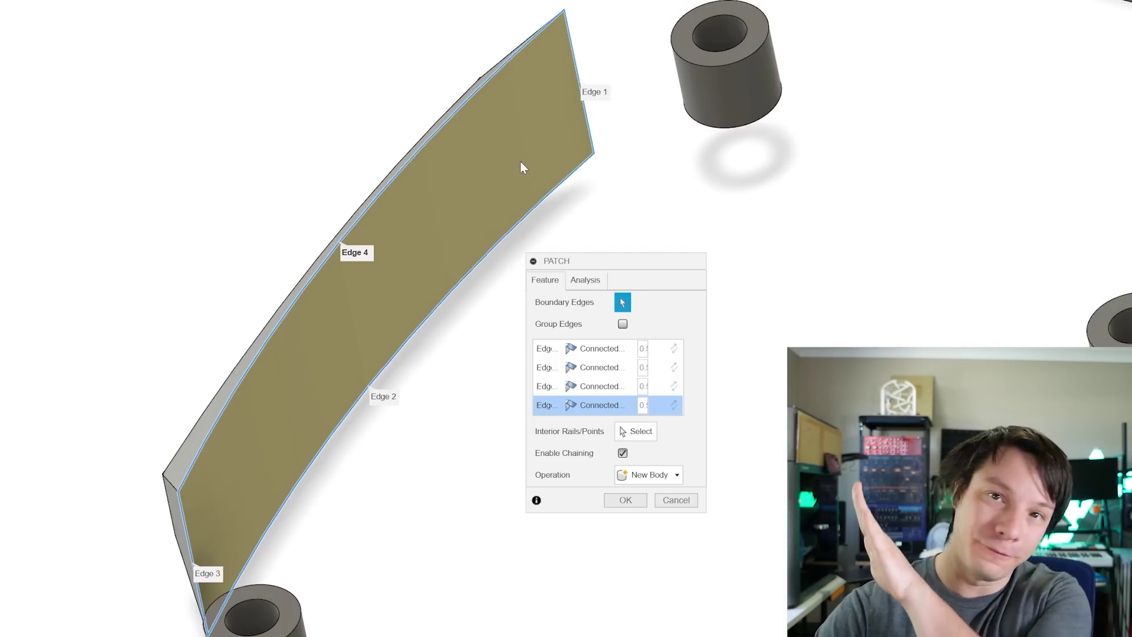
{"action": "scroll", "coordinate": [412, 250], "scroll_direction": "down", "scroll_amount": 3}
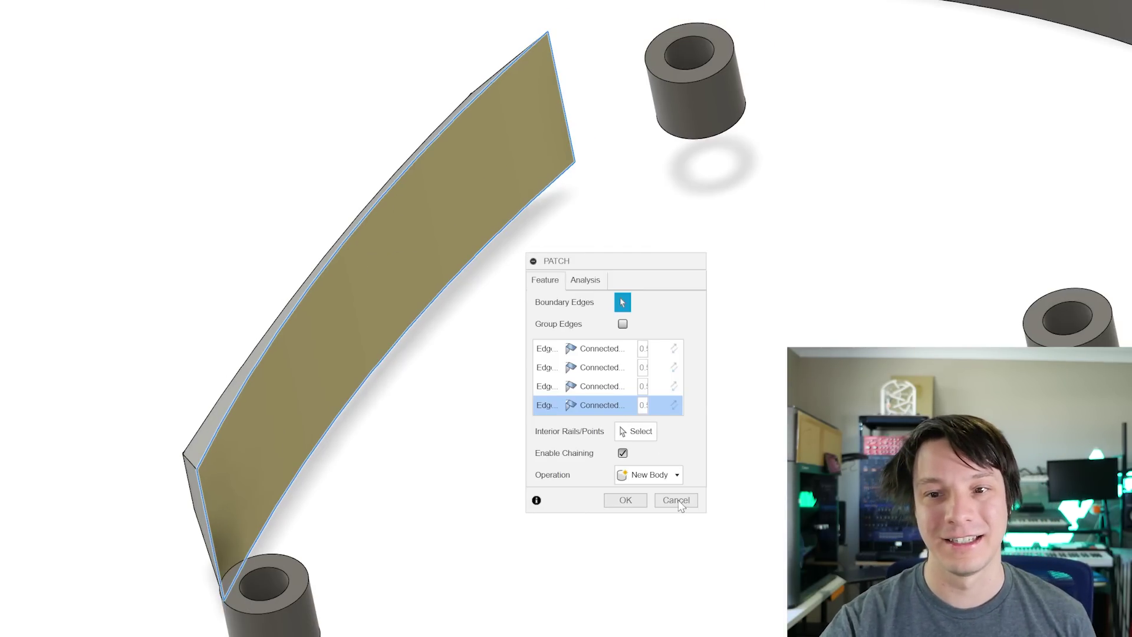
{"action": "left_click", "coordinate": [626, 500]}
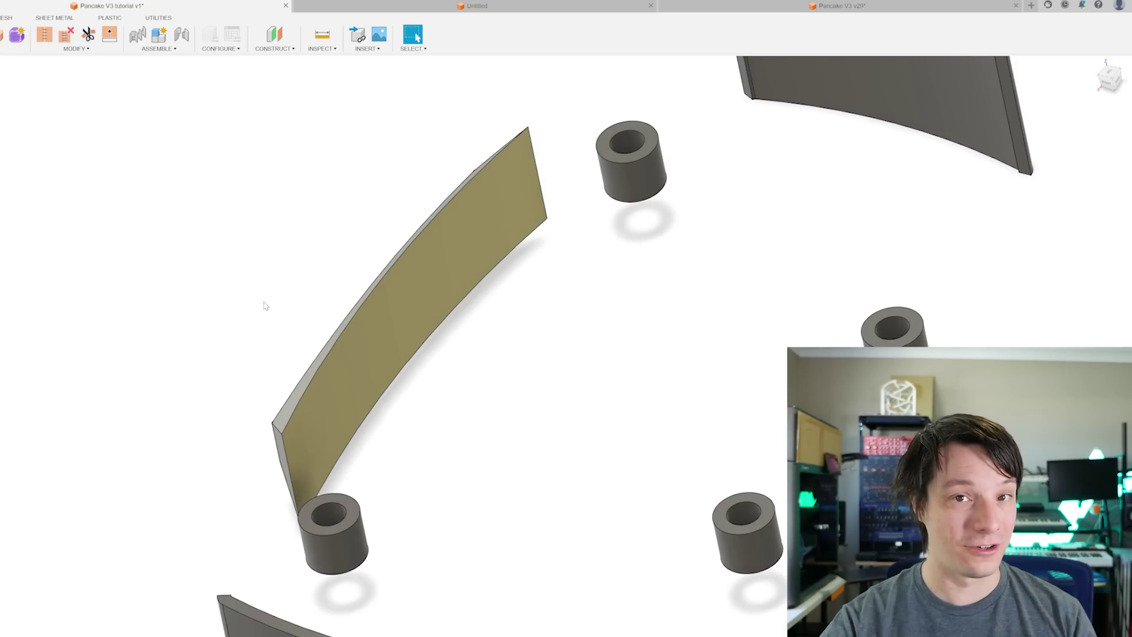
- Stitch the front wall surface and its patch into one new body at 0.10 mm tolerance, and show the Chassis body again
{"action": "middle_click_drag", "start_coordinate": [265, 306], "coordinate": [250, 273], "text": "shift"}
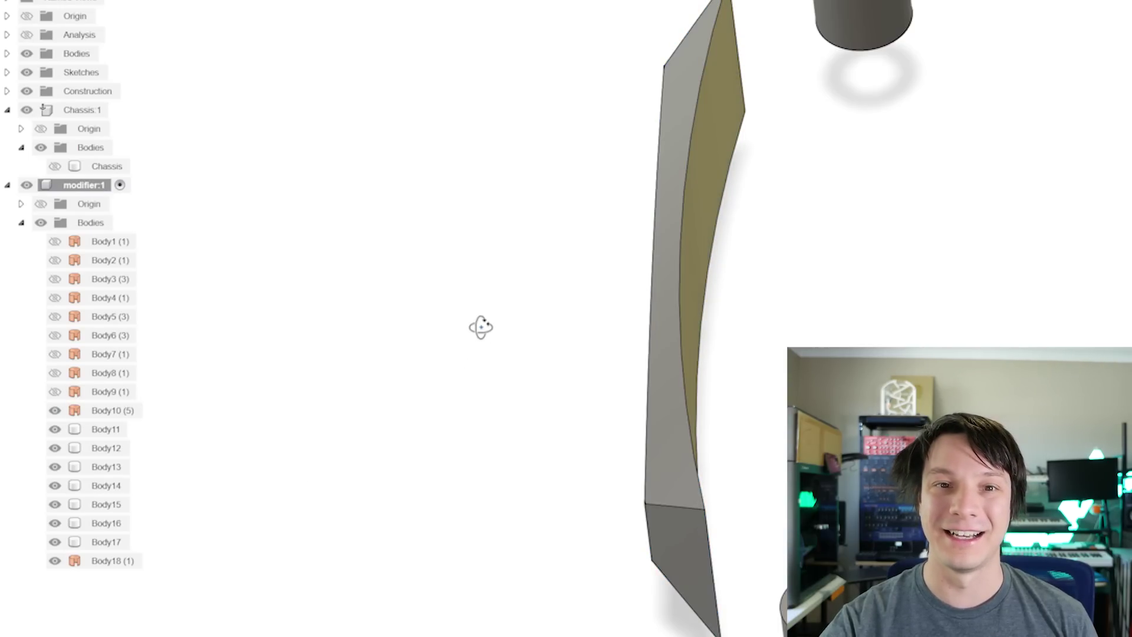
{"action": "middle_click_drag", "start_coordinate": [480, 327], "coordinate": [556, 281], "text": "shift"}
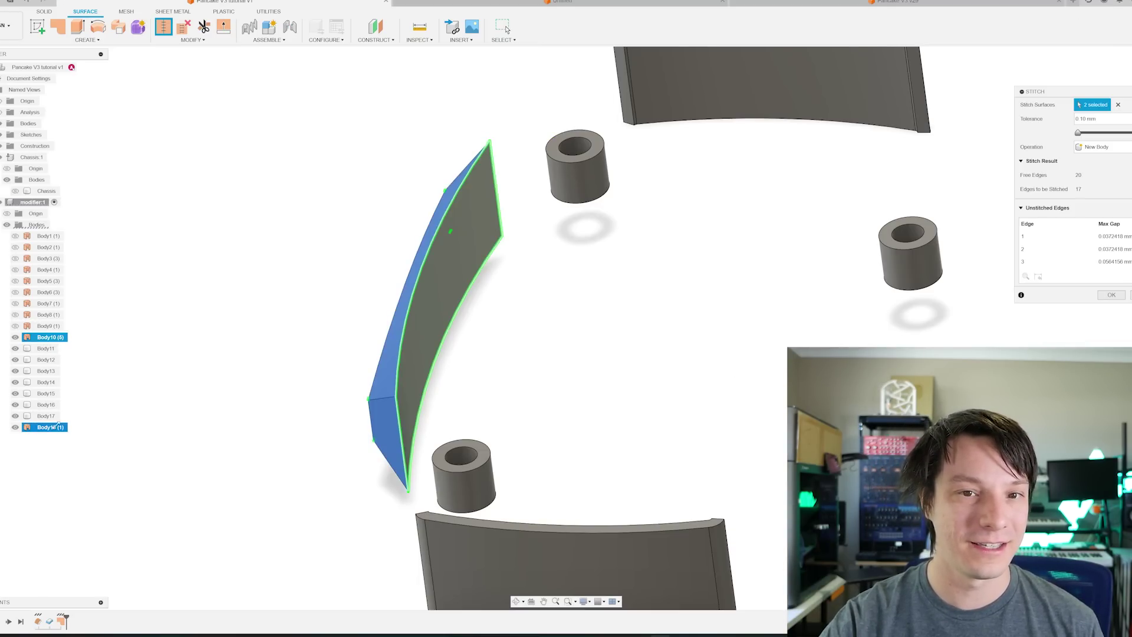
{"action": "middle_click_drag", "start_coordinate": [194, 383], "coordinate": [525, 235], "text": "shift"}
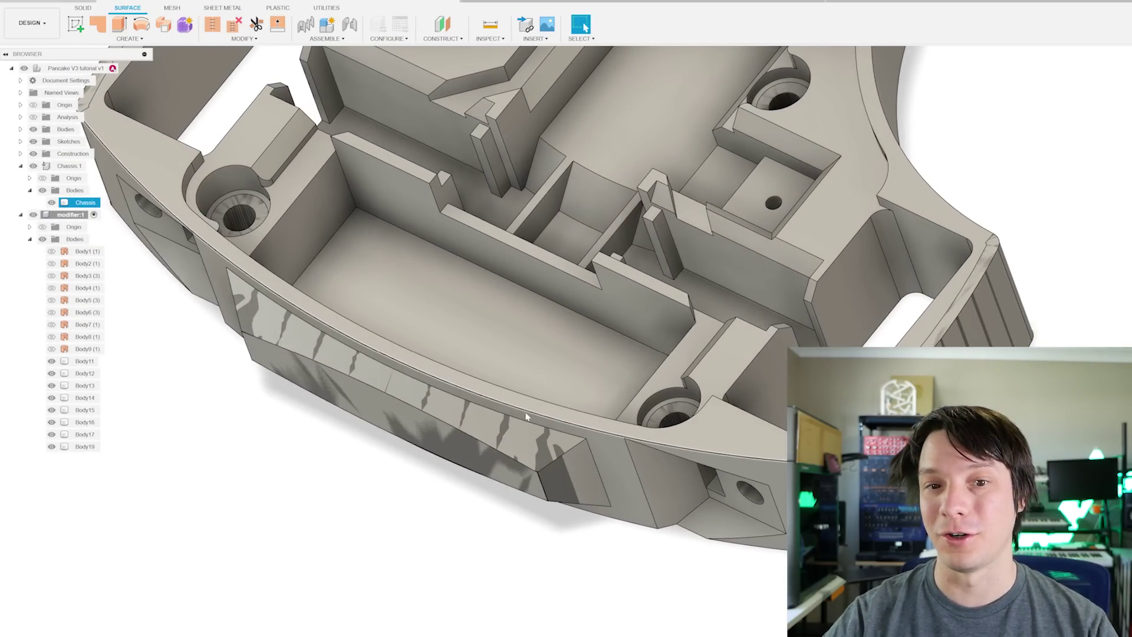
{"action": "middle_click_drag", "start_coordinate": [543, 421], "coordinate": [226, 376], "text": "shift"}
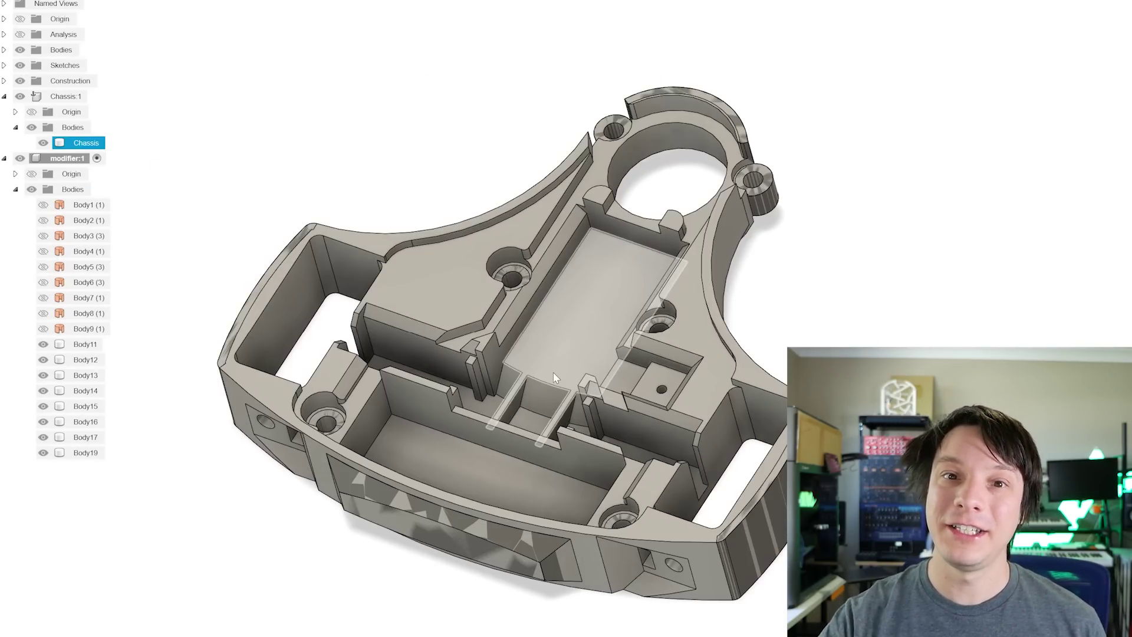
- Export the top-level Pancake V3 tutorial v1 design, with its chassis and modifier components, as one mesh file
{"action": "middle_click_drag", "start_coordinate": [606, 571], "coordinate": [413, 300], "text": "shift"}
{"action": "left_click", "coordinate": [539, 492]}
{"action": "left_click", "coordinate": [381, 286]}
{"action": "left_click", "coordinate": [352, 219]}
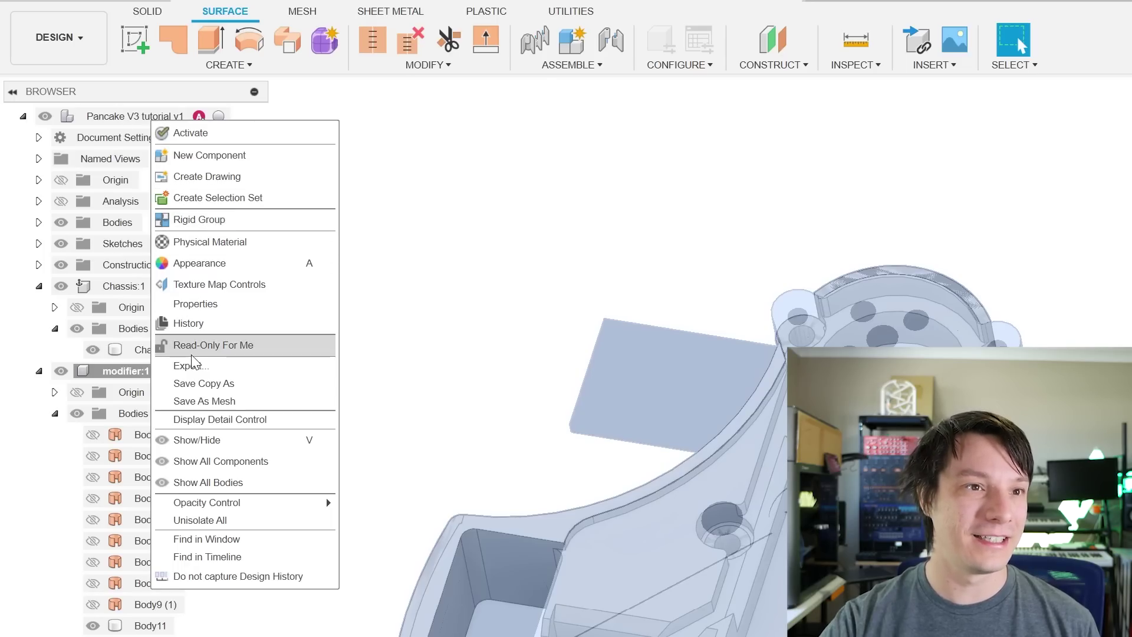
{"action": "left_click", "coordinate": [219, 401]}
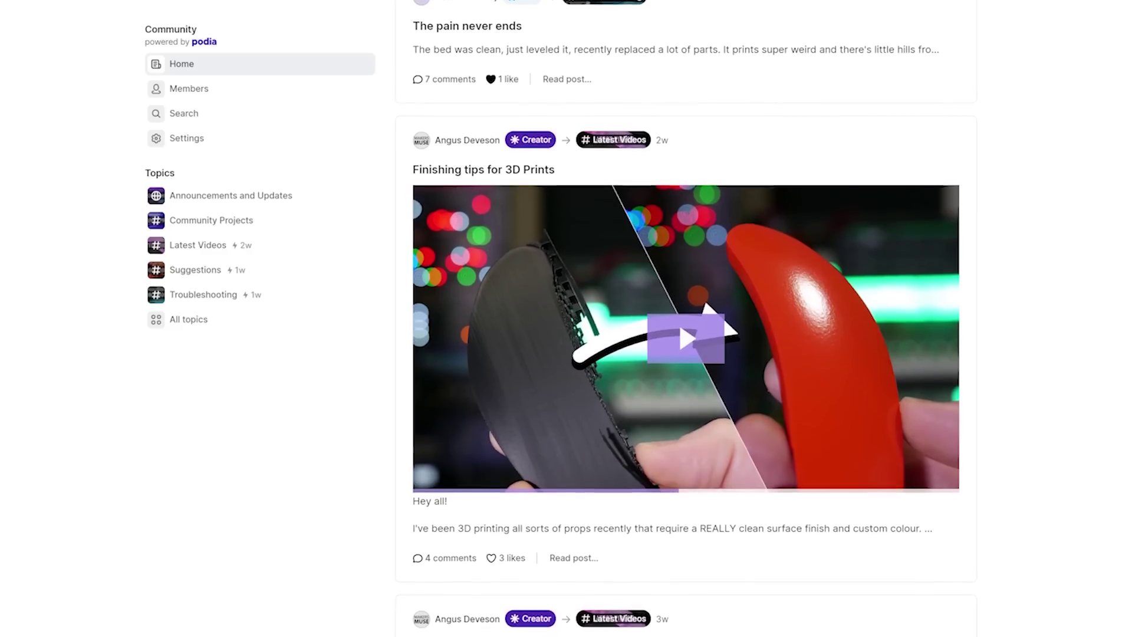
{"action": "scroll", "coordinate": [686, 318], "scroll_direction": "down", "scroll_amount": 1}
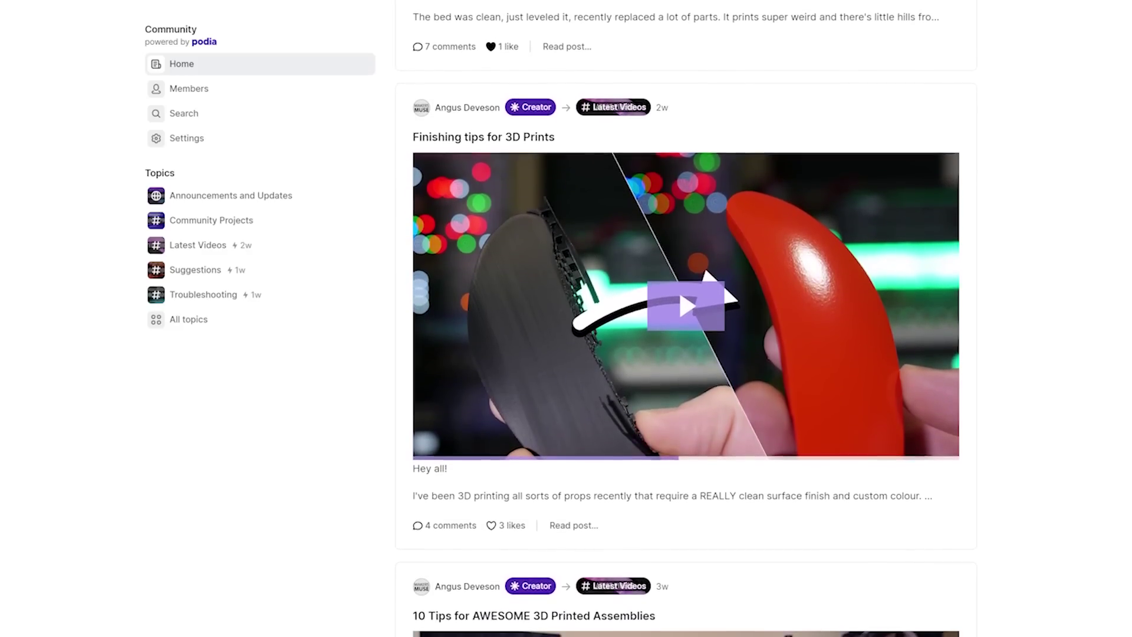
{"action": "scroll", "coordinate": [686, 318], "scroll_direction": "down", "scroll_amount": 1}
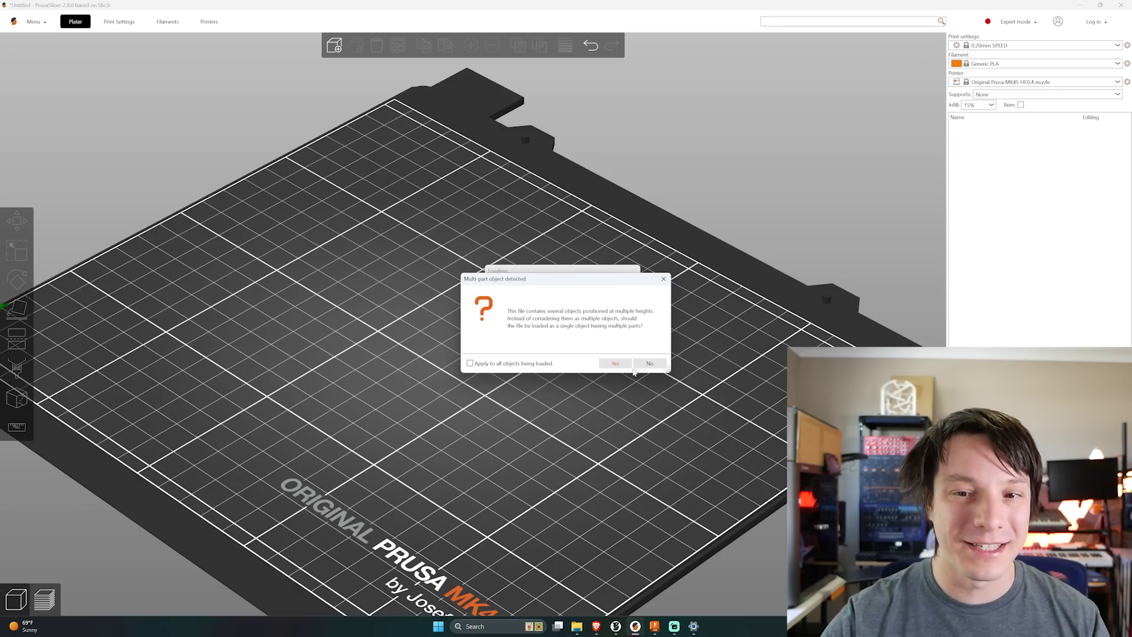
- In PrusaSlicer, load the exported mesh as a single object having multiple parts
{"action": "left_click", "coordinate": [626, 365]}
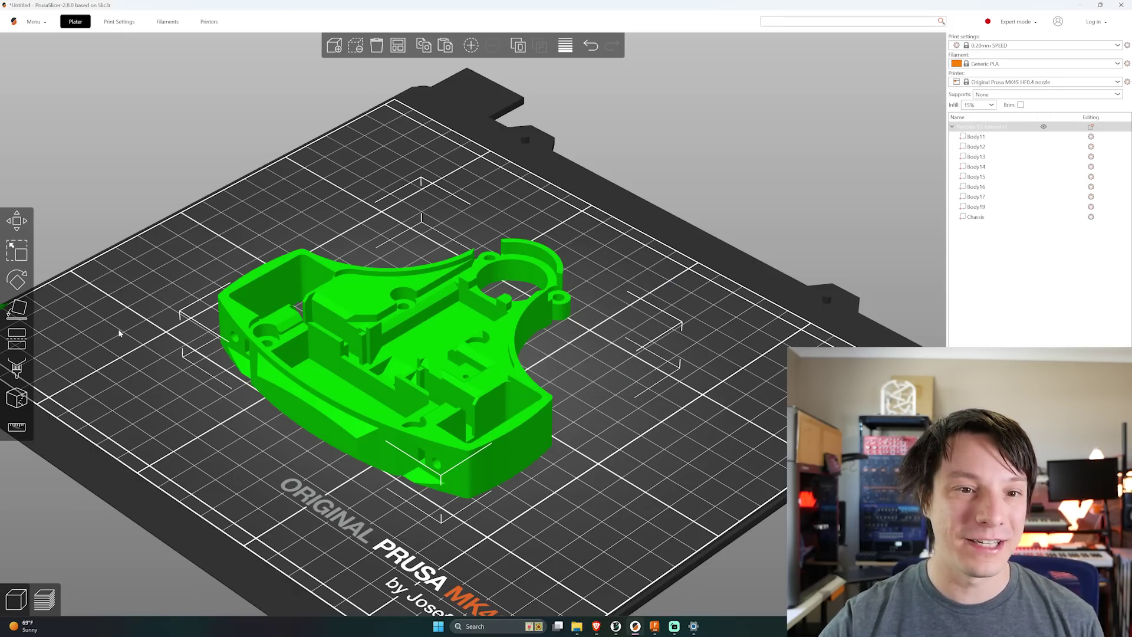
{"action": "key", "text": "1"}
{"action": "left_click_drag", "start_coordinate": [137, 331], "coordinate": [126, 334]}
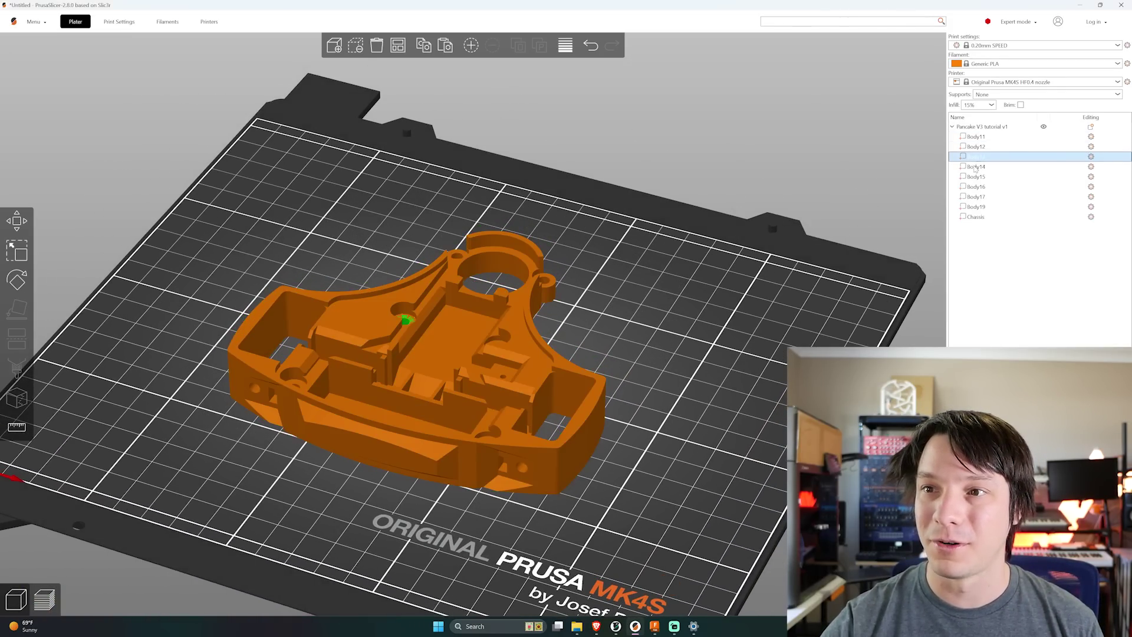
- Select the Chassis and the numbered bodies in turn to identify which region of the model each part covers
{"action": "left_click", "coordinate": [974, 177]}
{"action": "left_click", "coordinate": [975, 196]}
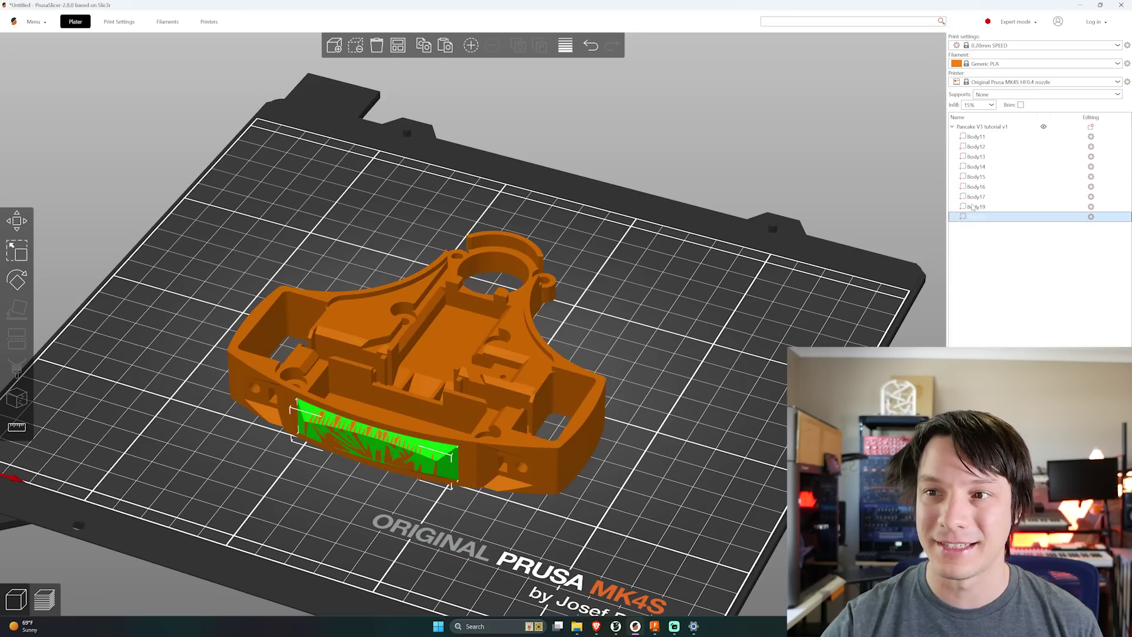
{"action": "key", "text": "Down"}
{"action": "key", "text": "Down"}
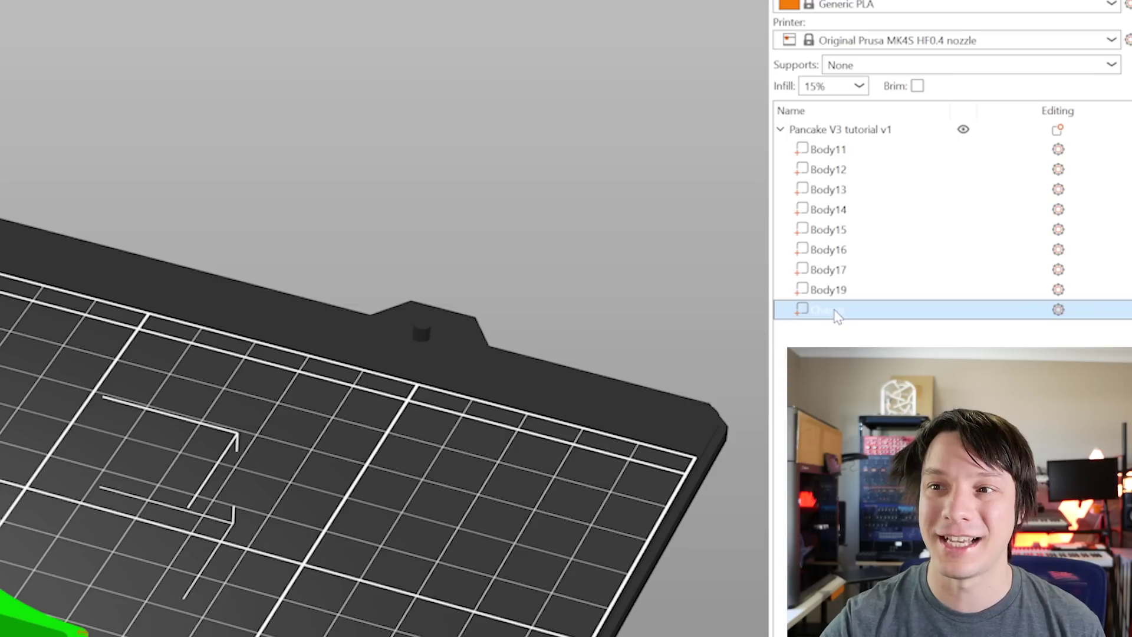
{"action": "left_click", "coordinate": [986, 216]}
{"action": "left_click", "coordinate": [983, 196]}
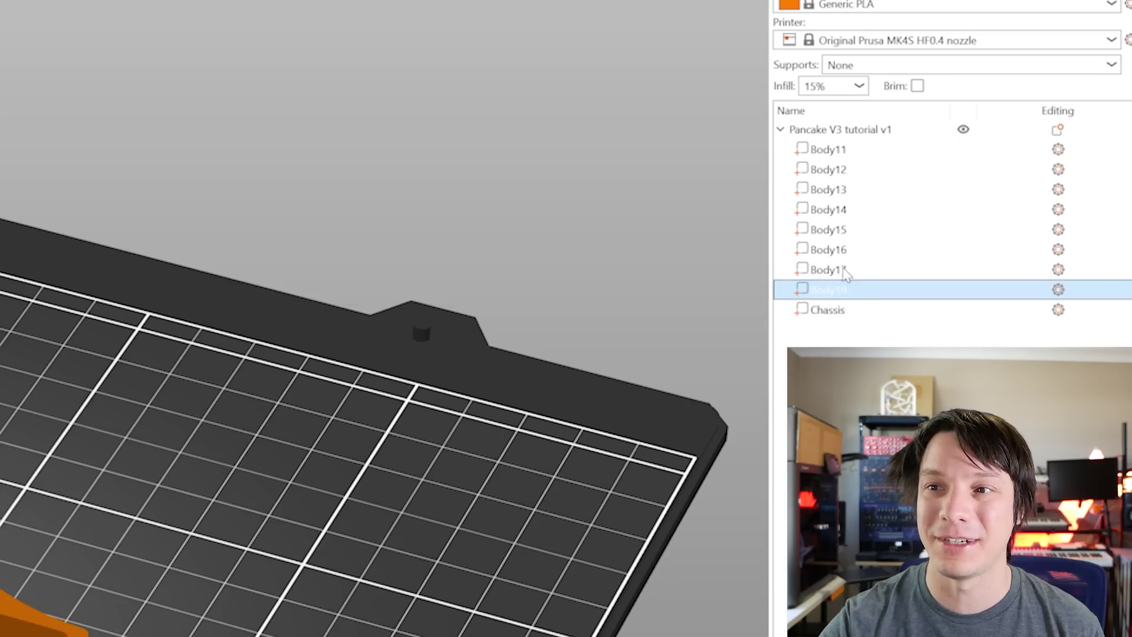
{"action": "left_click", "coordinate": [981, 177]}
{"action": "left_click", "coordinate": [839, 209]}
{"action": "left_click", "coordinate": [839, 190]}
{"action": "left_click", "coordinate": [837, 170]}
{"action": "left_click", "coordinate": [837, 150]}
{"action": "left_click", "coordinate": [831, 291]}
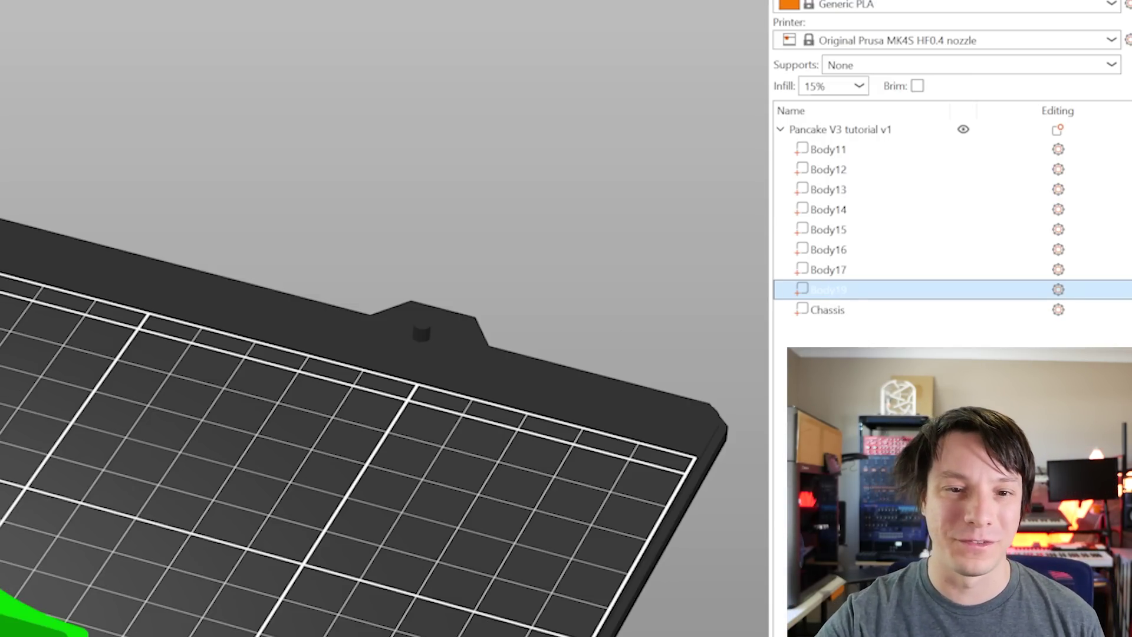
{"action": "left_click_drag", "start_coordinate": [413, 295], "coordinate": [513, 219]}
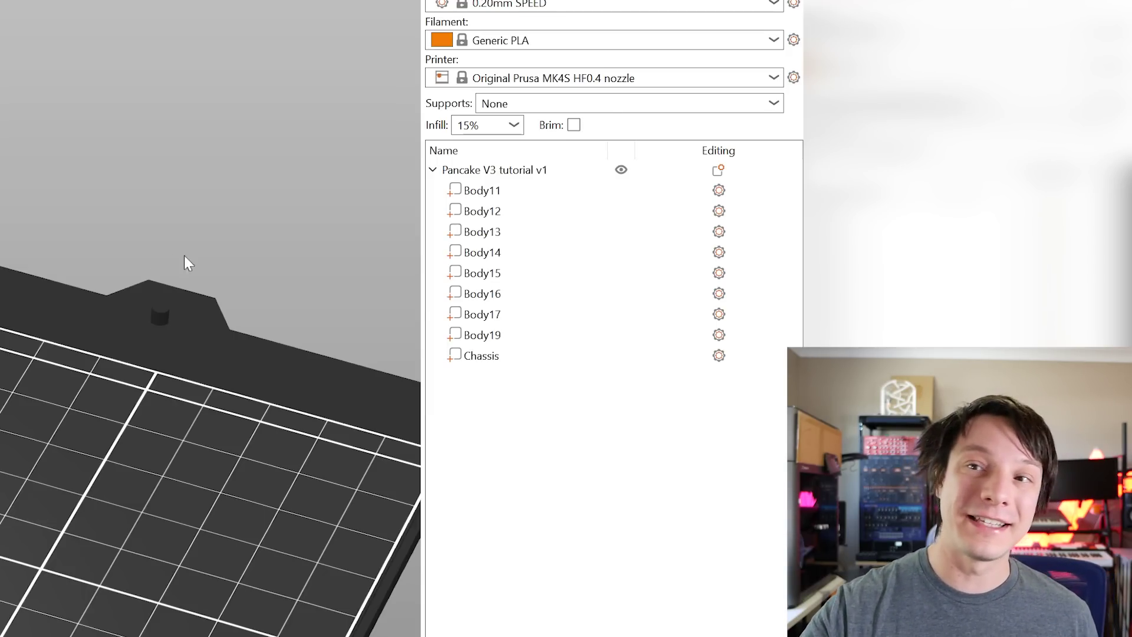
- Change the part type of Body11 to Modifier
{"action": "left_click", "coordinate": [481, 193]}
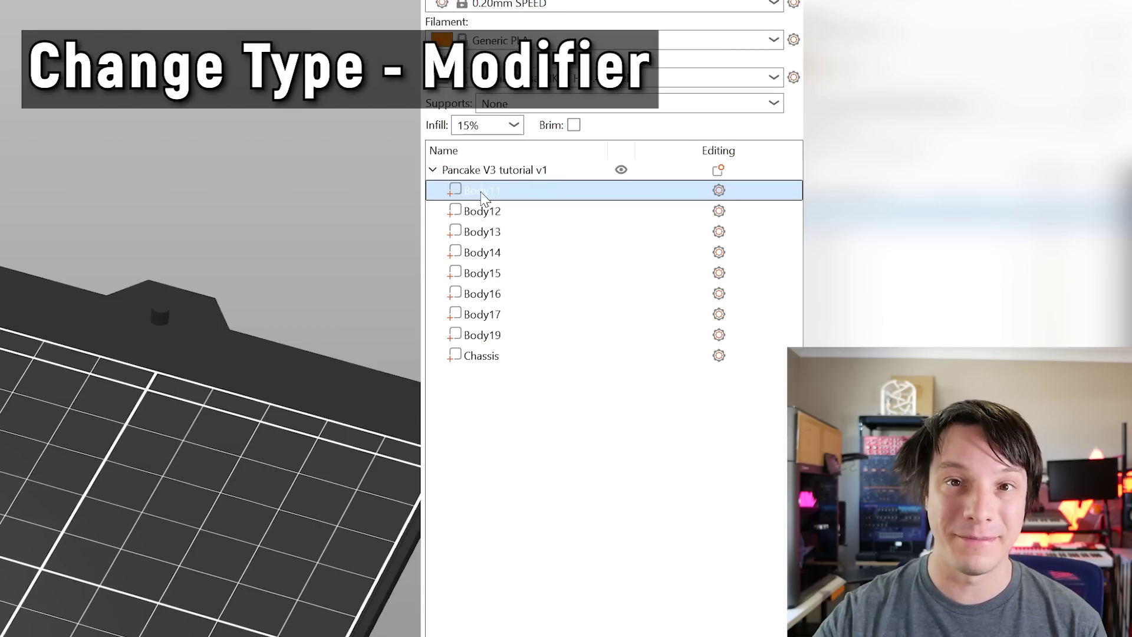
{"action": "right_click", "coordinate": [482, 197]}
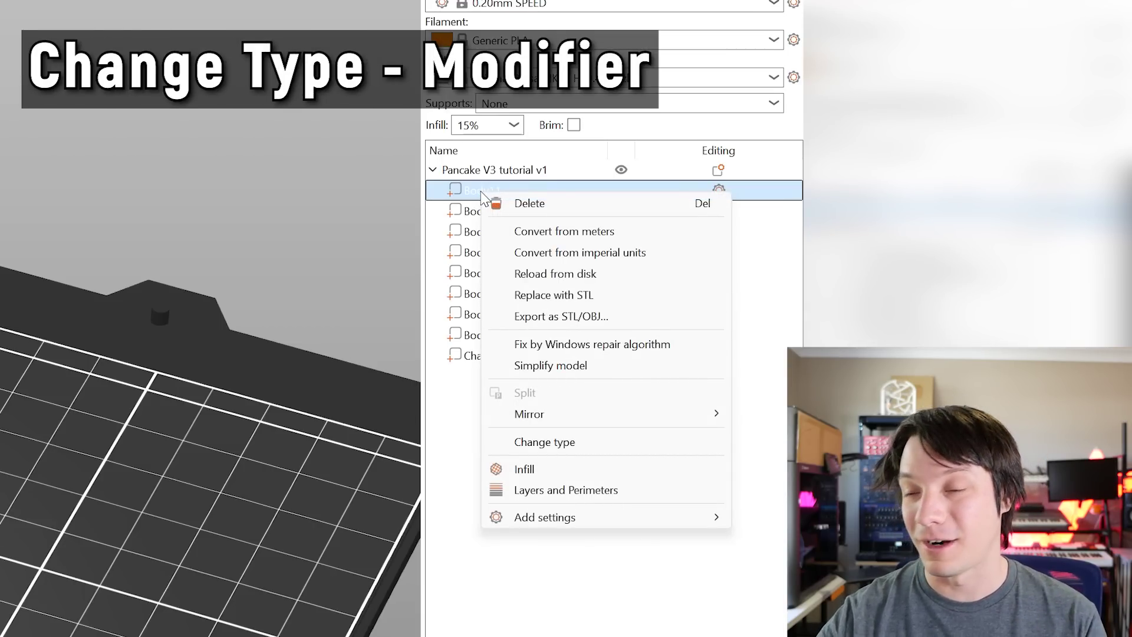
{"action": "left_click", "coordinate": [527, 442]}
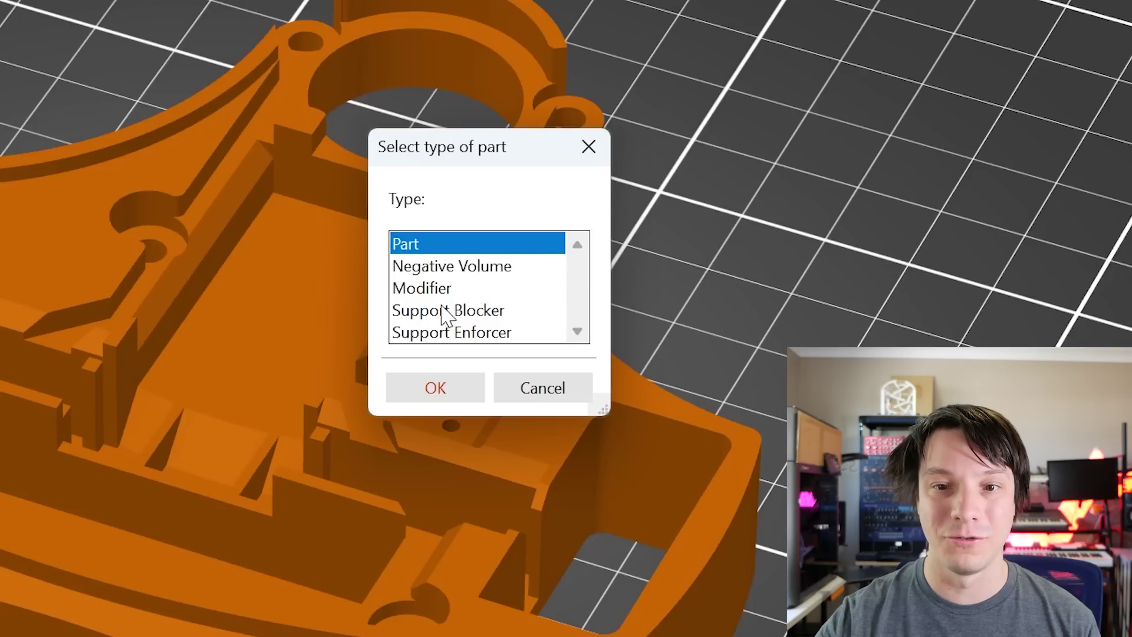
{"action": "left_click", "coordinate": [443, 294]}
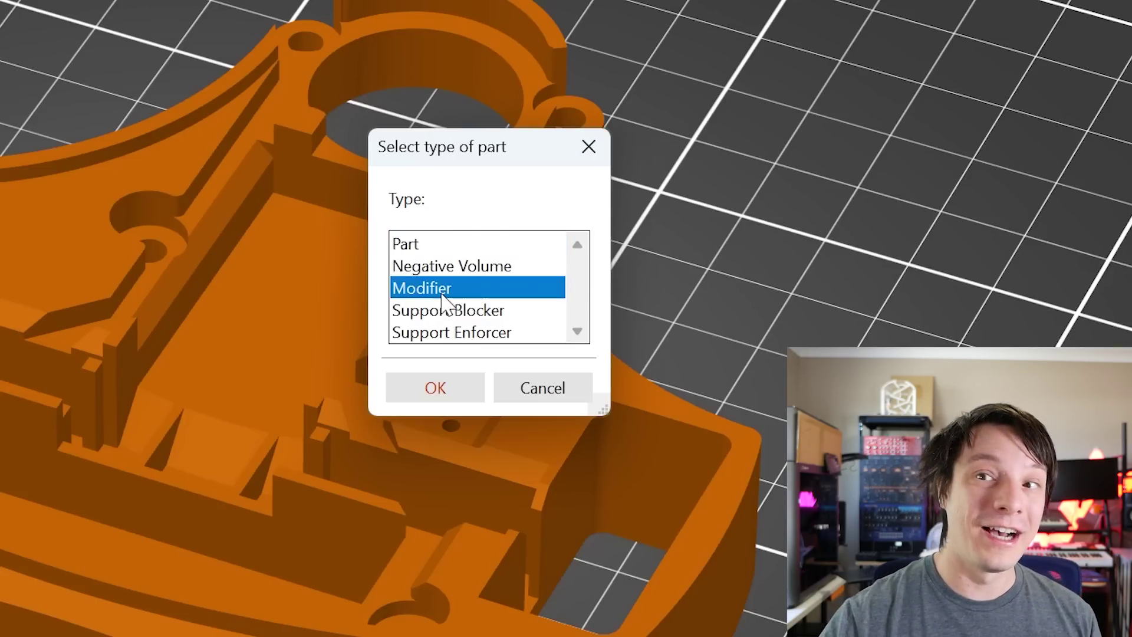
{"action": "left_click", "coordinate": [436, 388]}
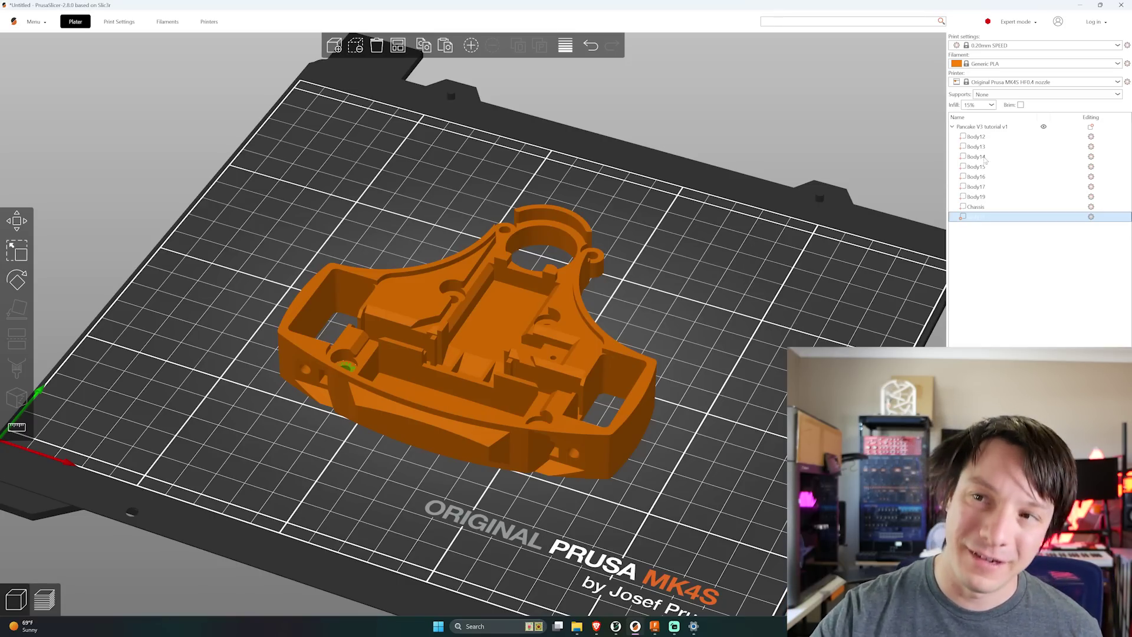
- Change the part type of Body12 to Modifier
{"action": "left_click", "coordinate": [976, 136]}
{"action": "right_click", "coordinate": [977, 137]}
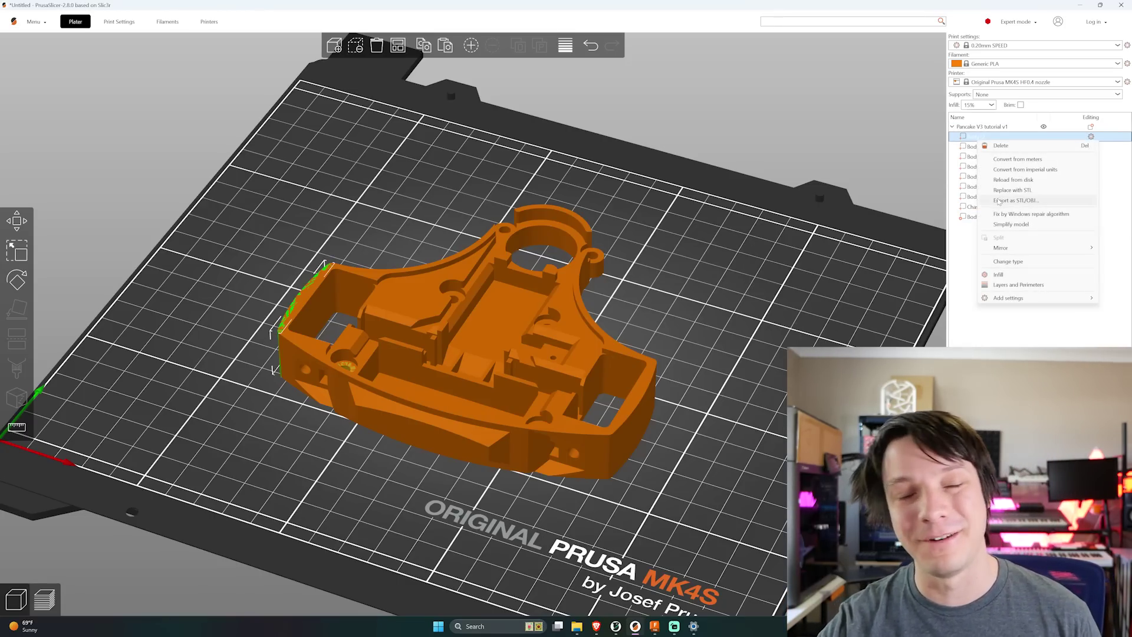
{"action": "left_click", "coordinate": [1007, 261]}
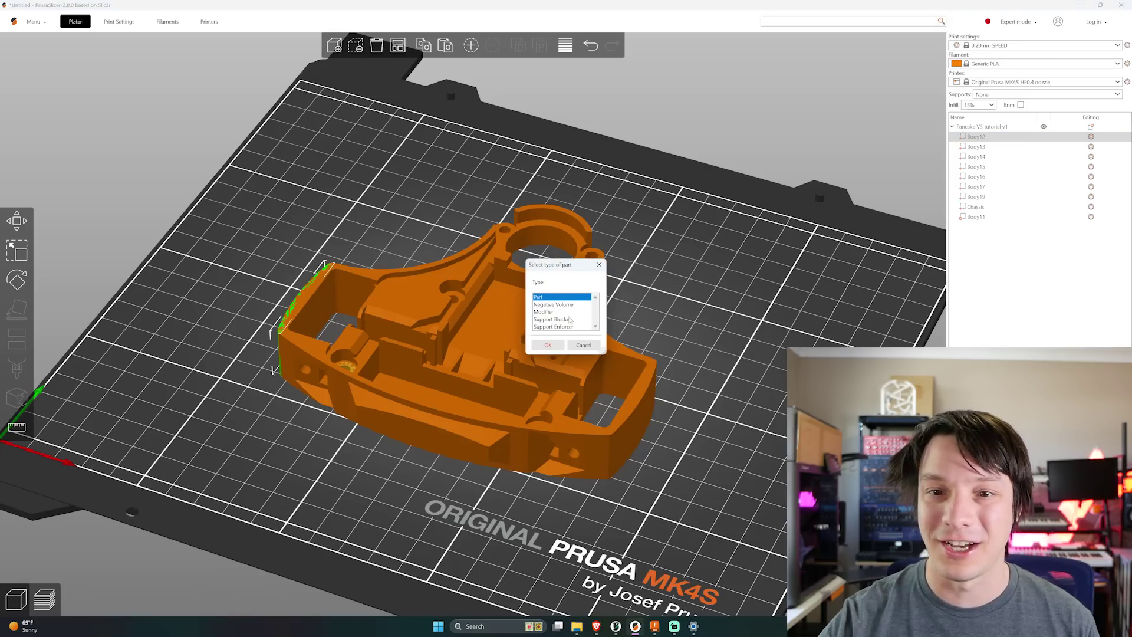
{"action": "left_click", "coordinate": [542, 312]}
{"action": "left_click", "coordinate": [548, 345]}
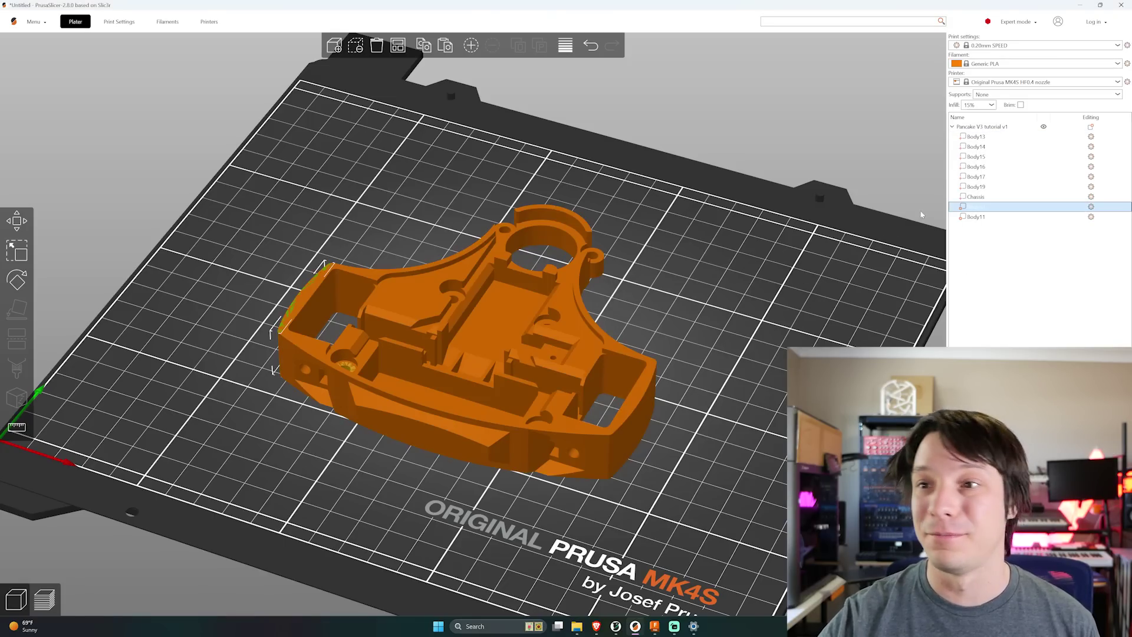
- Change the part type of Body13 to Modifier
{"action": "left_click", "coordinate": [996, 141]}
{"action": "right_click", "coordinate": [996, 141]}
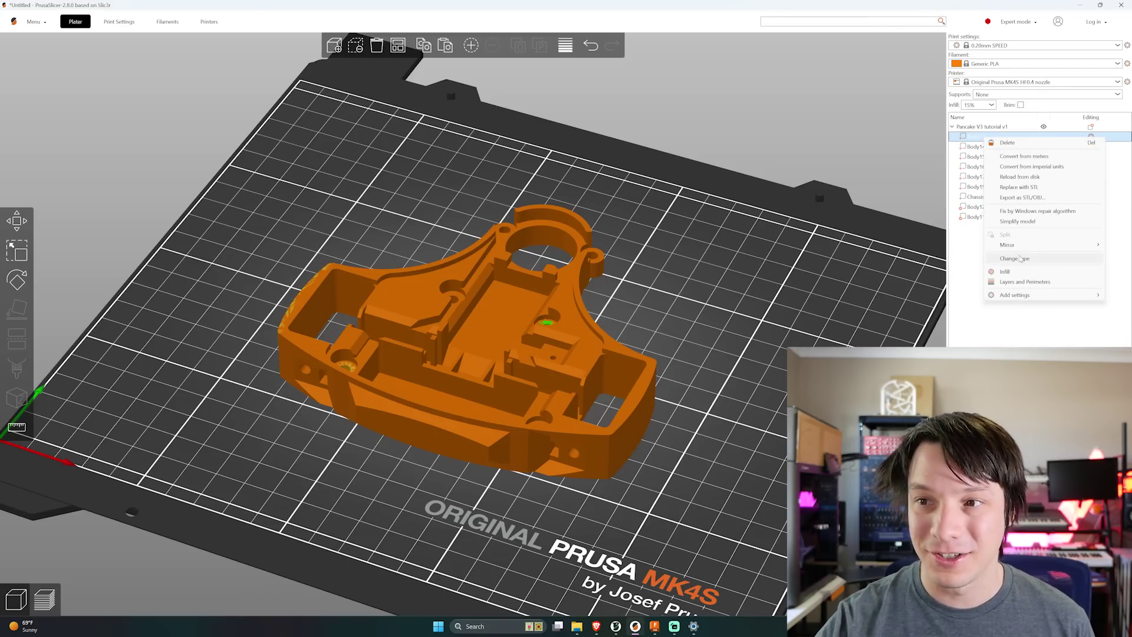
{"action": "left_click", "coordinate": [1007, 261]}
{"action": "left_click", "coordinate": [542, 312]}
{"action": "left_click", "coordinate": [548, 345]}
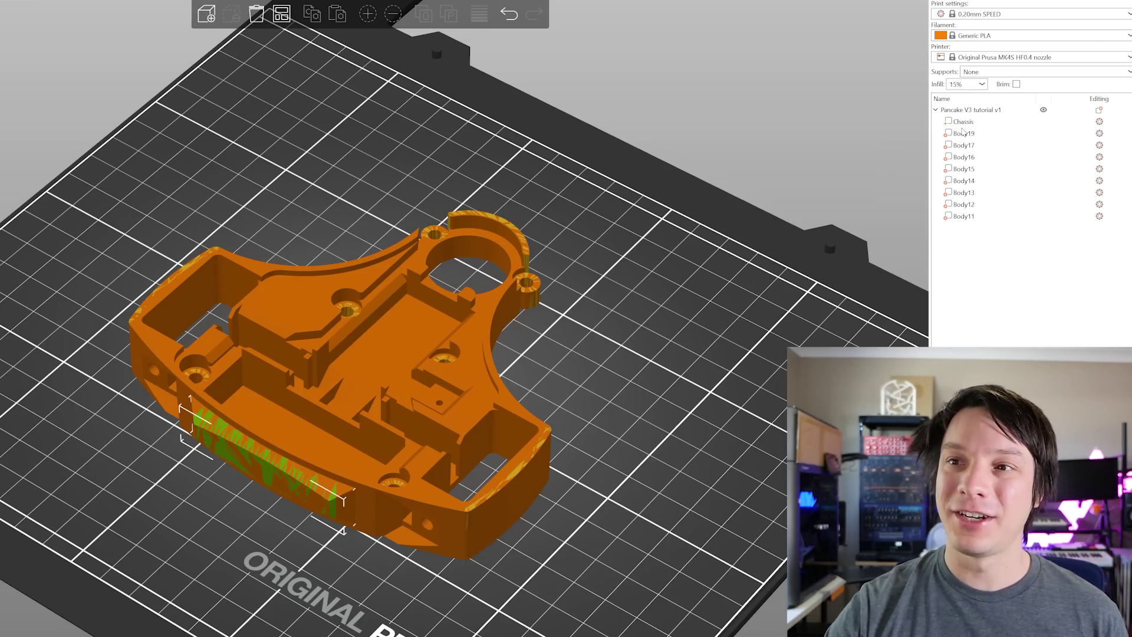
- Highlight the modifier bodies one by one, from Body17 to Body11, to check where each sits on the chassis
{"action": "left_click", "coordinate": [965, 145]}
{"action": "left_click", "coordinate": [970, 157]}
{"action": "left_click", "coordinate": [969, 168]}
{"action": "left_click", "coordinate": [968, 181]}
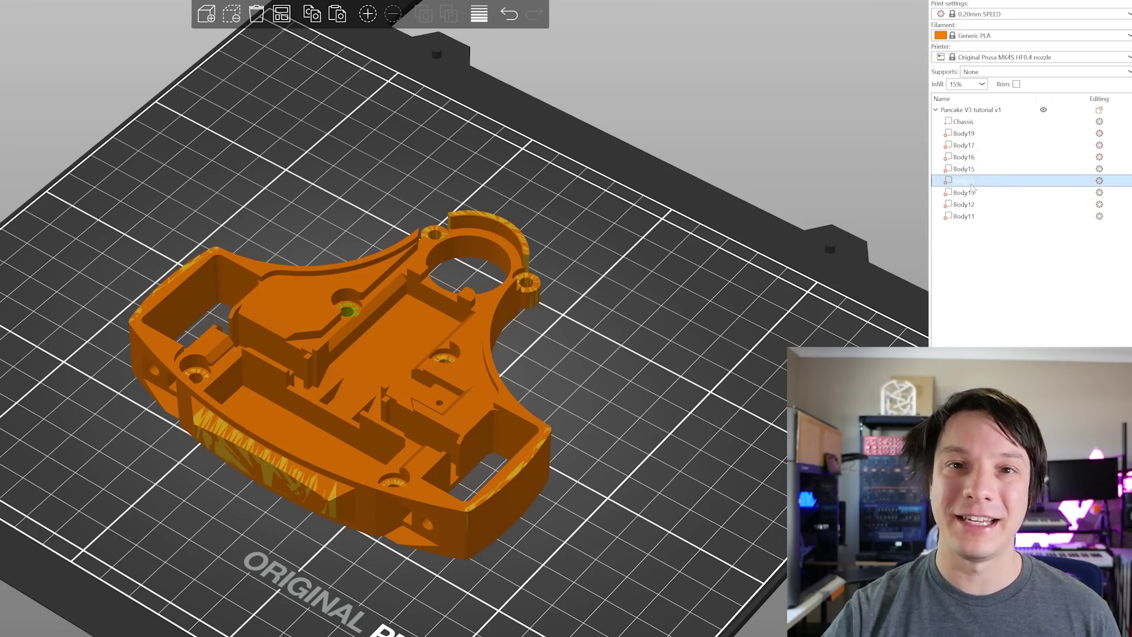
{"action": "left_click", "coordinate": [967, 192]}
{"action": "left_click", "coordinate": [966, 204]}
{"action": "left_click", "coordinate": [965, 217]}
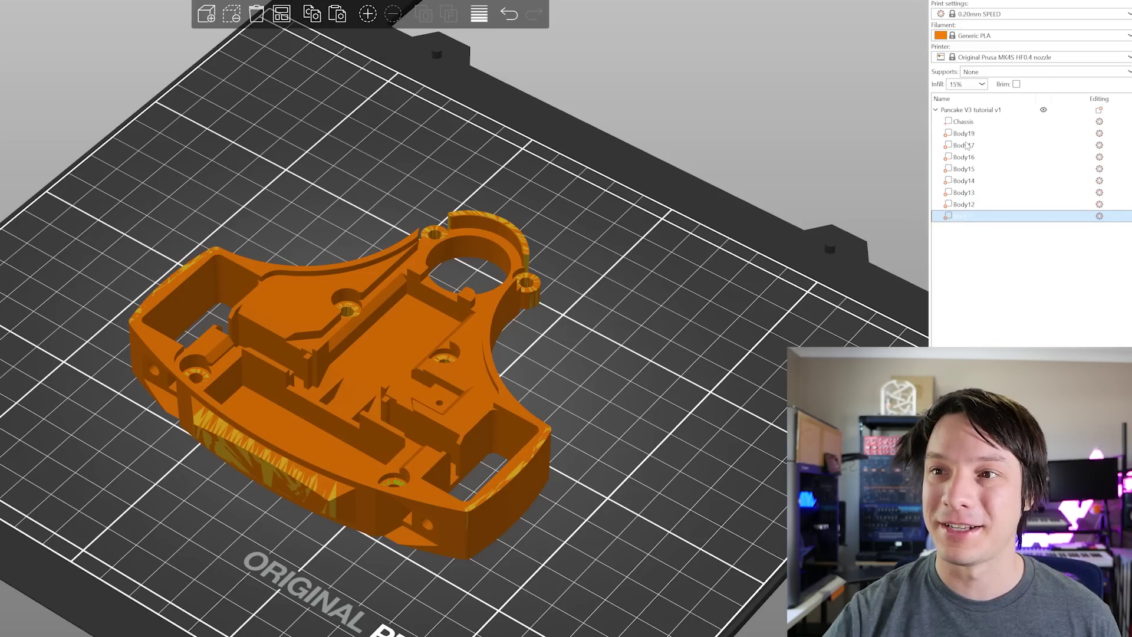
{"action": "right_click", "coordinate": [966, 145]}
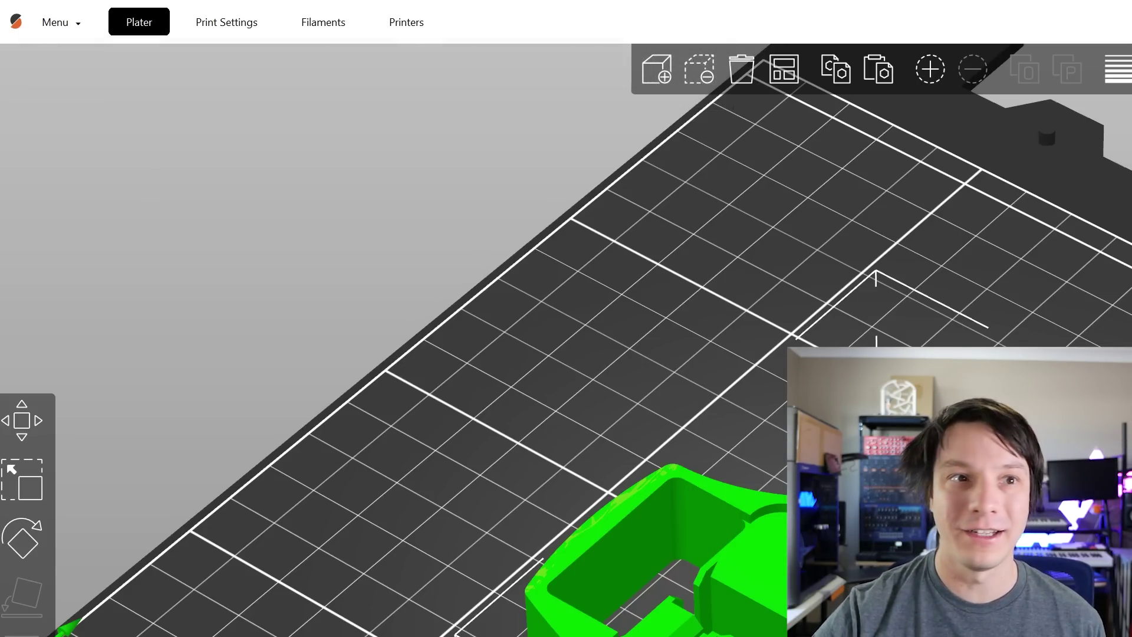
- Set the general print settings to 1 perimeter and 10% fill density, and change the fill pattern
{"action": "left_click", "coordinate": [253, 27]}
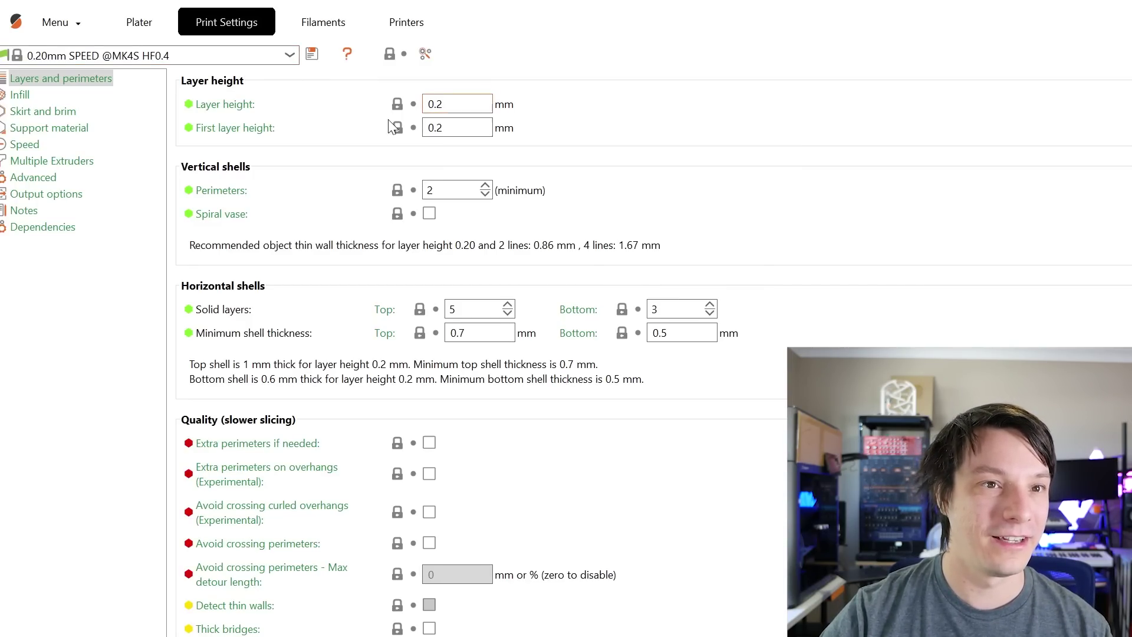
{"action": "left_click", "coordinate": [485, 194]}
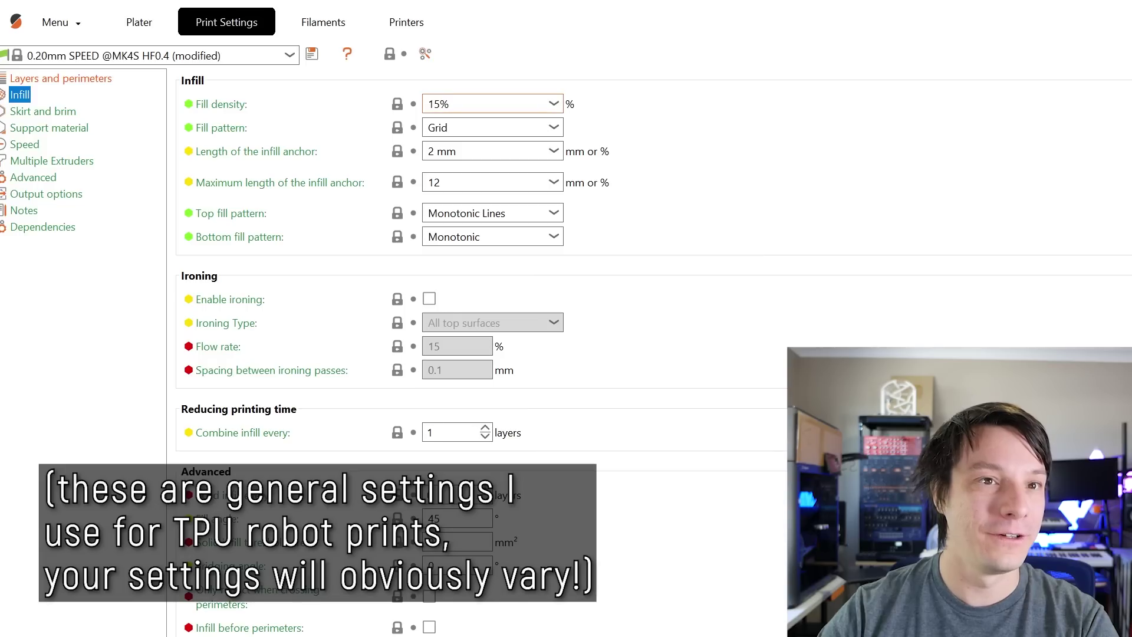
{"action": "left_click", "coordinate": [553, 103]}
{"action": "left_click", "coordinate": [496, 157]}
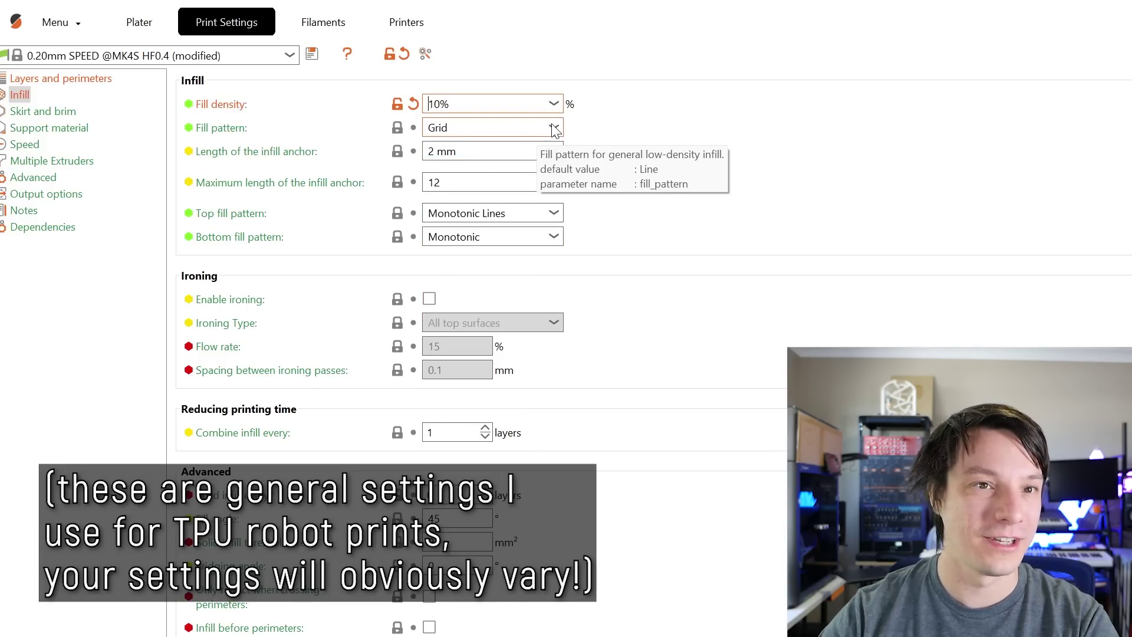
{"action": "left_click", "coordinate": [507, 128]}
{"action": "left_click", "coordinate": [487, 228]}
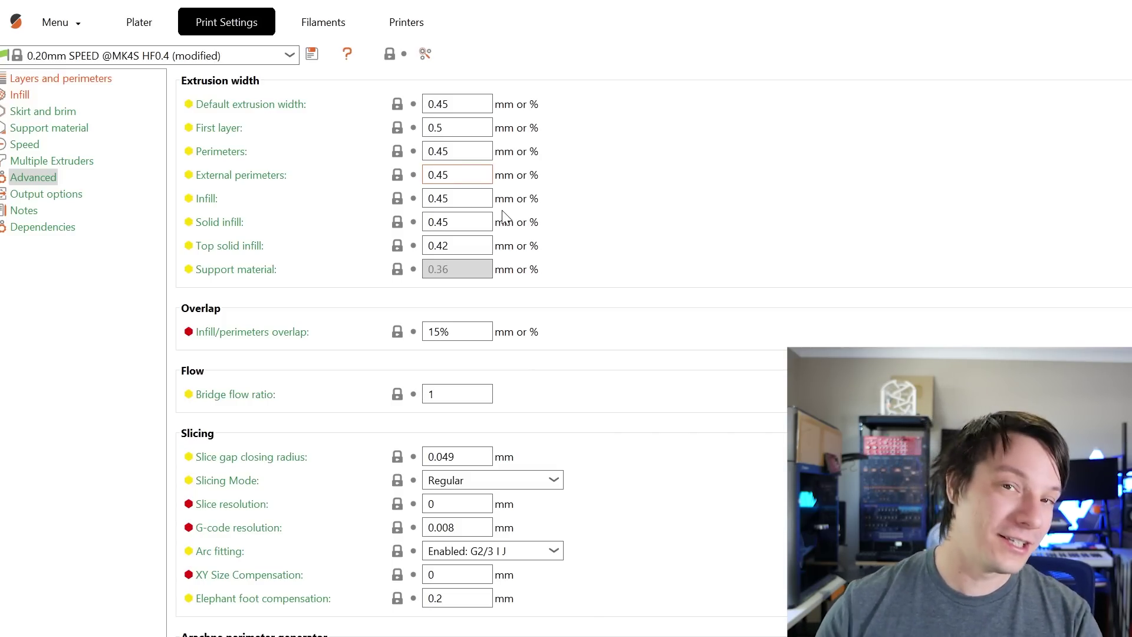
- Increase the extrusion width of the external perimeters in the advanced print settings
{"action": "key", "text": "shift+Left"}
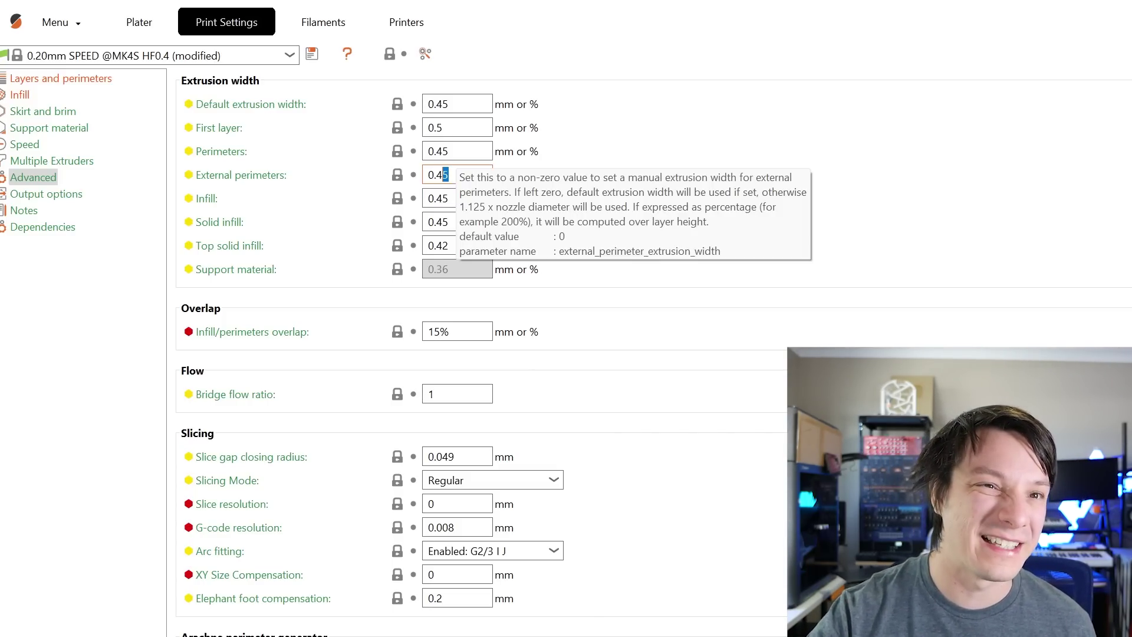
{"action": "type", "text": "6"}
{"action": "key", "text": "shift+Tab"}
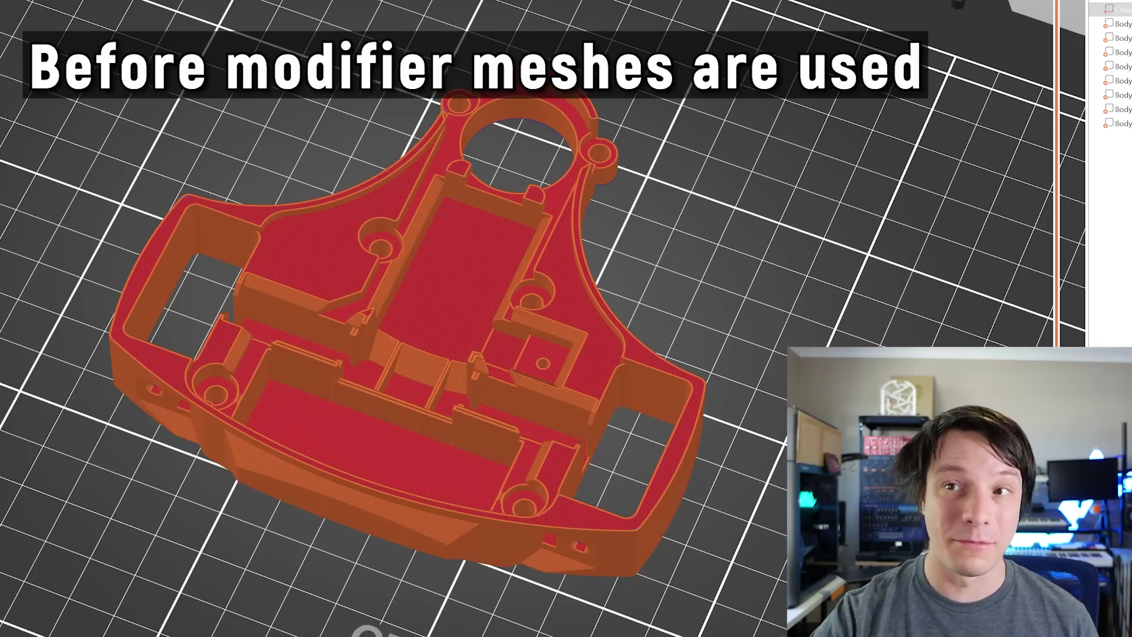
- Inspect the infill and screw-hole walls of the sliced chassis at the 9.20 mm layer and in the layers above
{"action": "left_click_drag", "start_coordinate": [1055, 6], "coordinate": [982, 294]}
{"action": "scroll", "coordinate": [580, 306], "scroll_direction": "up", "scroll_amount": 10}
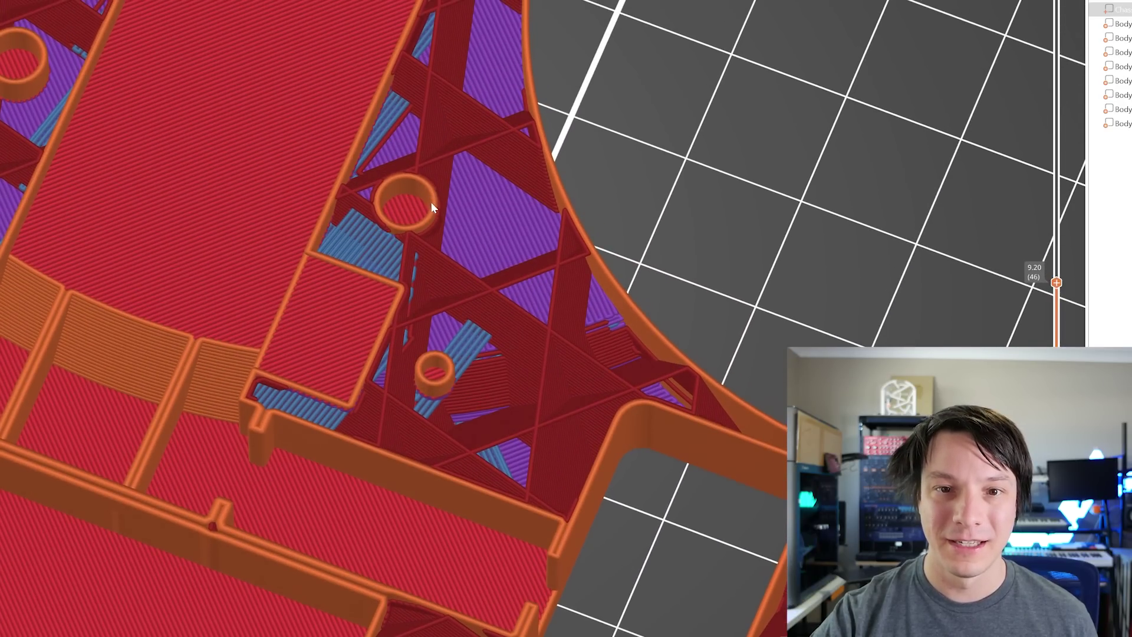
{"action": "scroll", "coordinate": [429, 207], "scroll_direction": "up", "scroll_amount": 1}
{"action": "left_click_drag", "start_coordinate": [1056, 283], "coordinate": [979, 18]}
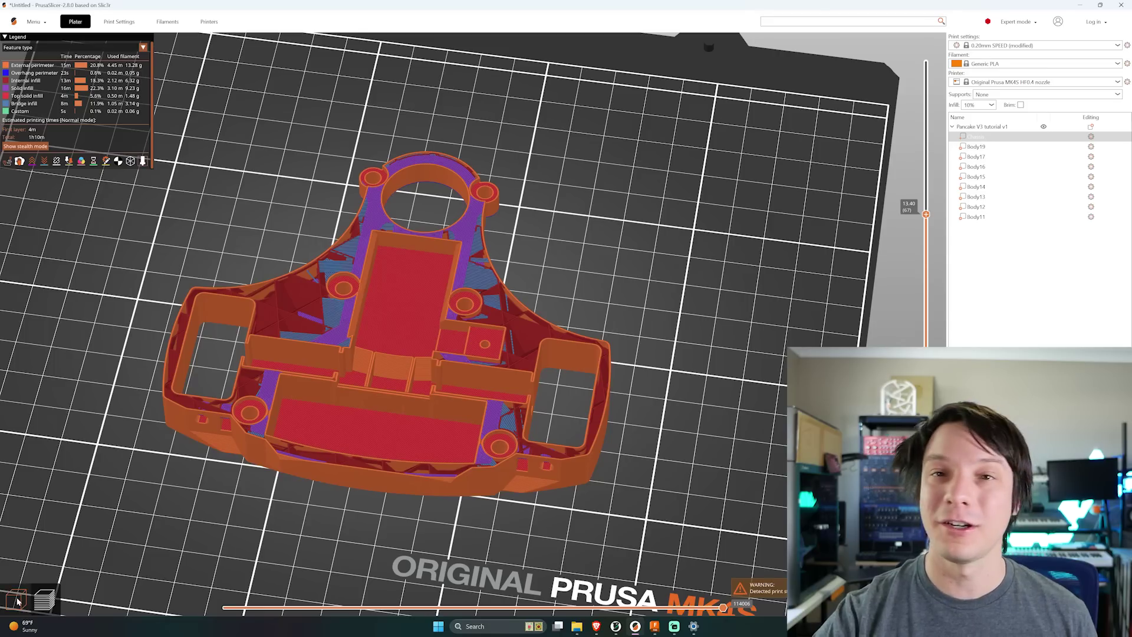
- Return to the 3D editor view and increase the perimeters in the modifier bodies' own Layers and Perimeters settings
{"action": "left_click", "coordinate": [16, 600]}
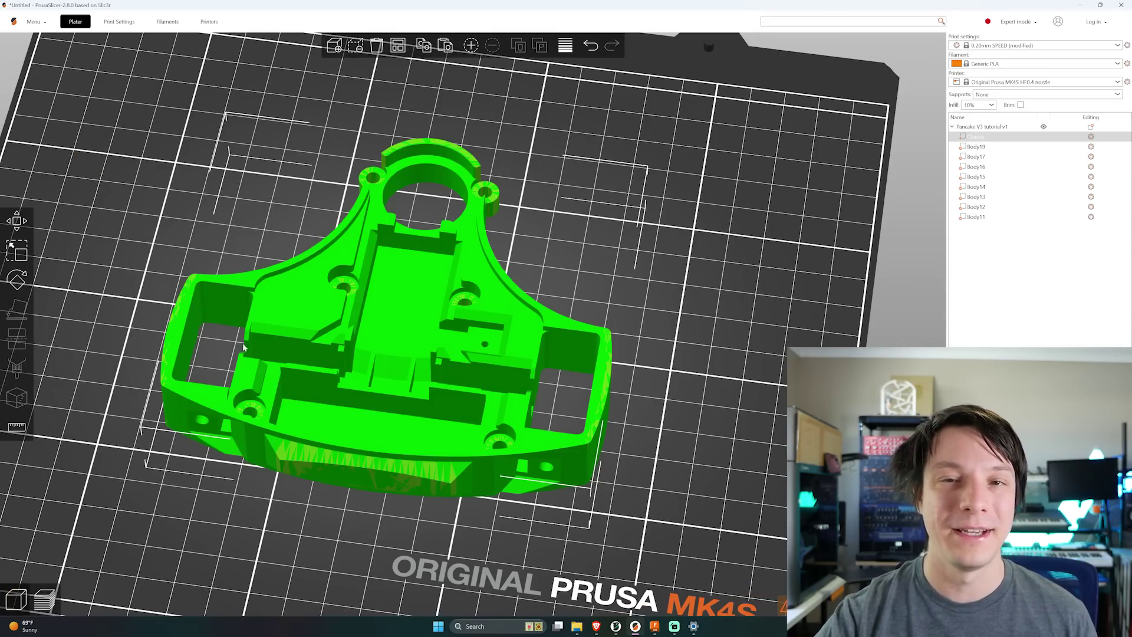
{"action": "left_click", "coordinate": [745, 239]}
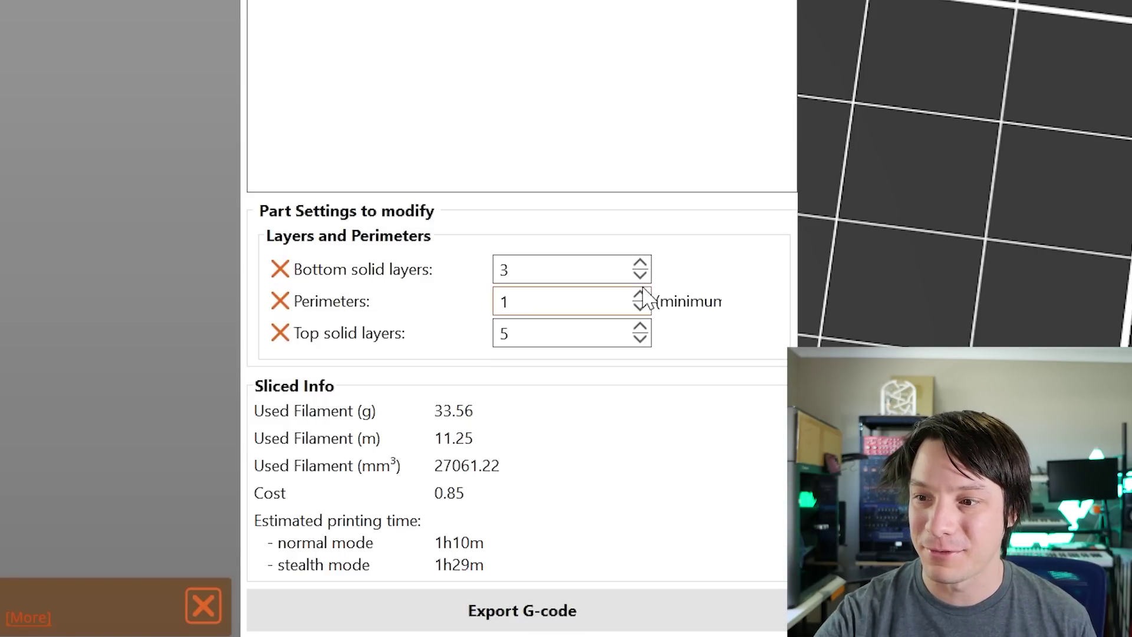
{"action": "left_click", "coordinate": [706, 592]}
{"action": "left_click", "coordinate": [706, 592]}
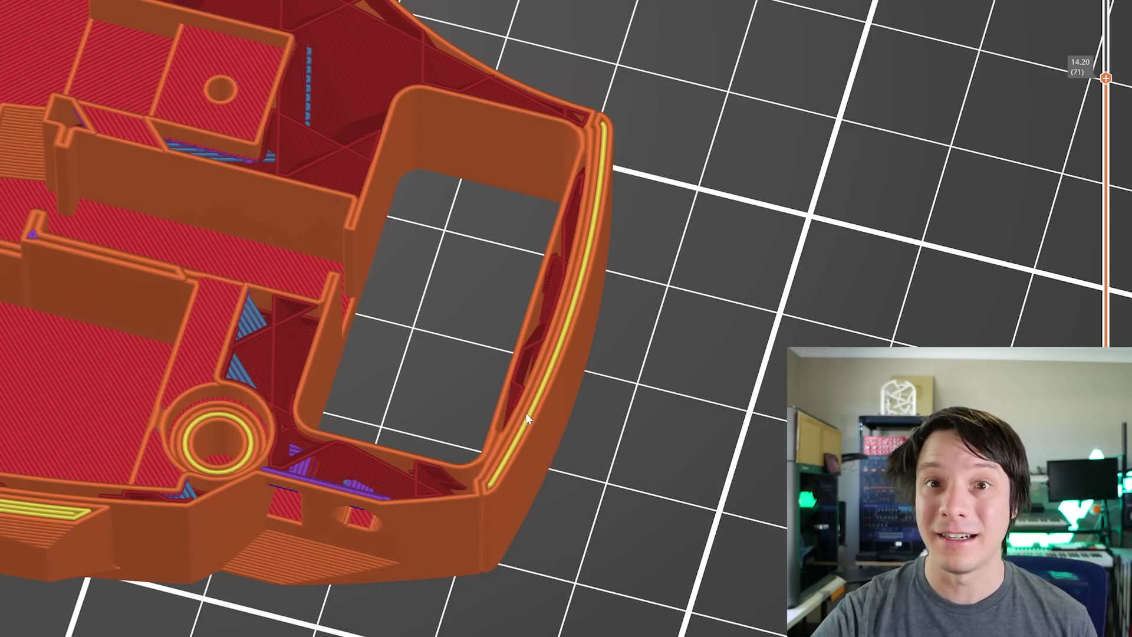
- Examine the extra perimeters along the front bumper at the 14.20 mm layer and in the layers above
{"action": "left_click_drag", "start_coordinate": [545, 315], "coordinate": [542, 419]}
{"action": "scroll", "coordinate": [415, 342], "scroll_direction": "up", "scroll_amount": 2}
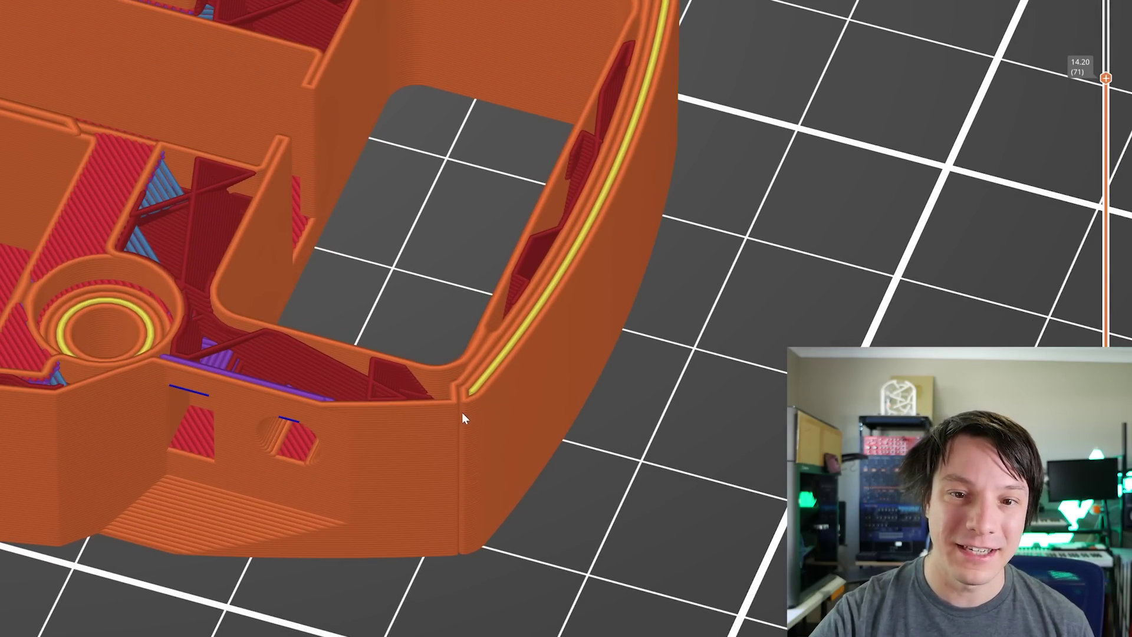
{"action": "left_click_drag", "start_coordinate": [547, 257], "coordinate": [508, 269]}
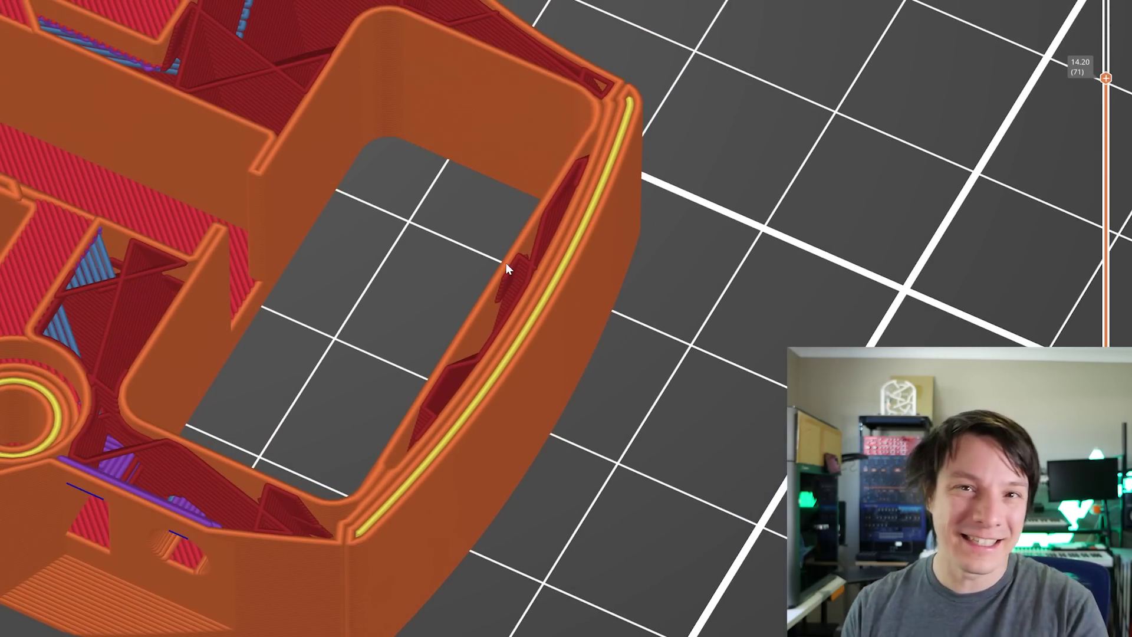
{"action": "left_click_drag", "start_coordinate": [426, 197], "coordinate": [408, 263]}
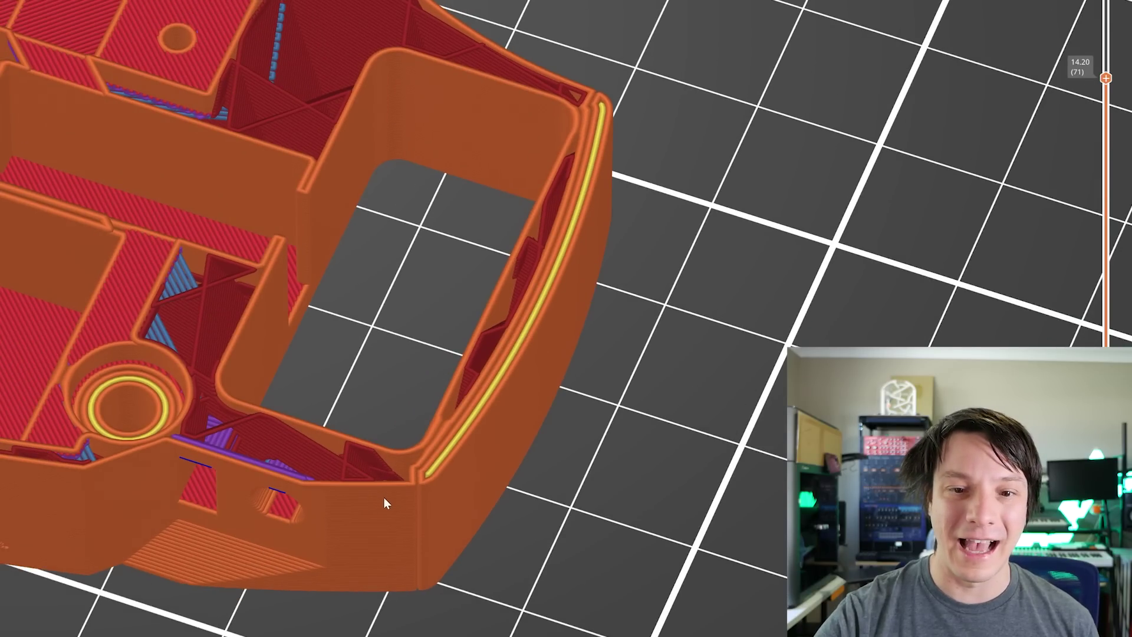
{"action": "left_click_drag", "start_coordinate": [419, 475], "coordinate": [416, 465]}
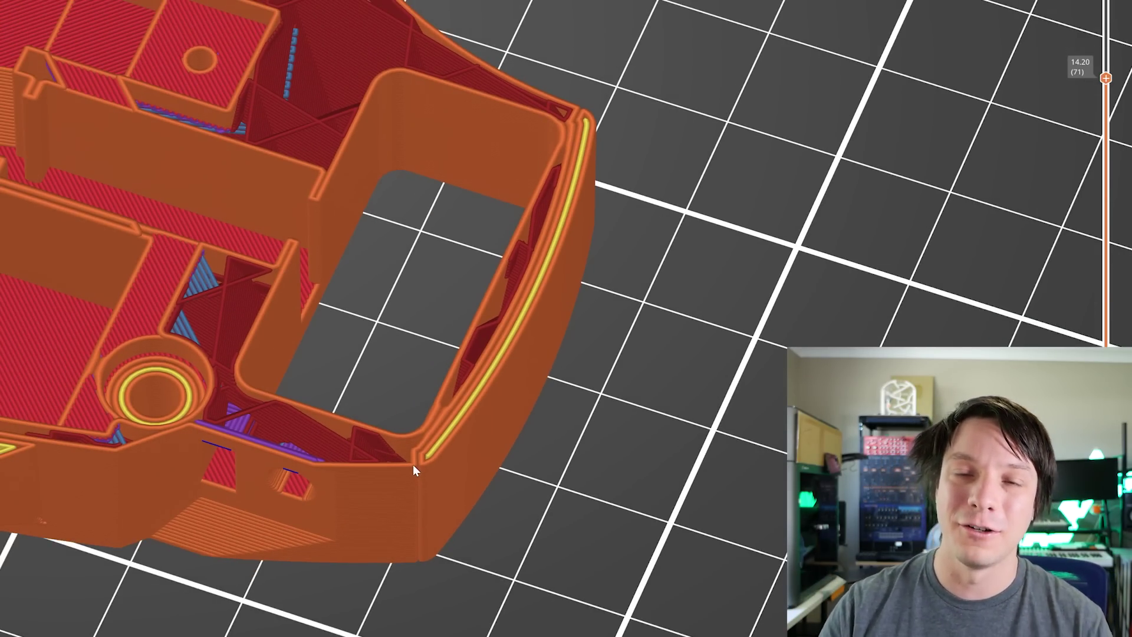
{"action": "mouse_move", "coordinate": [1097, 81]}
{"action": "left_mouse_down"}
{"action": "mouse_move", "coordinate": [1107, 97]}
{"action": "mouse_move", "coordinate": [1108, 298]}
{"action": "mouse_move", "coordinate": [1108, 64]}
{"action": "left_mouse_up"}
{"action": "scroll", "coordinate": [677, 177], "scroll_direction": "down", "scroll_amount": 5}
{"action": "left_click_drag", "start_coordinate": [677, 177], "coordinate": [281, 331]}
{"action": "middle_click_drag", "start_coordinate": [282, 330], "coordinate": [271, 373]}
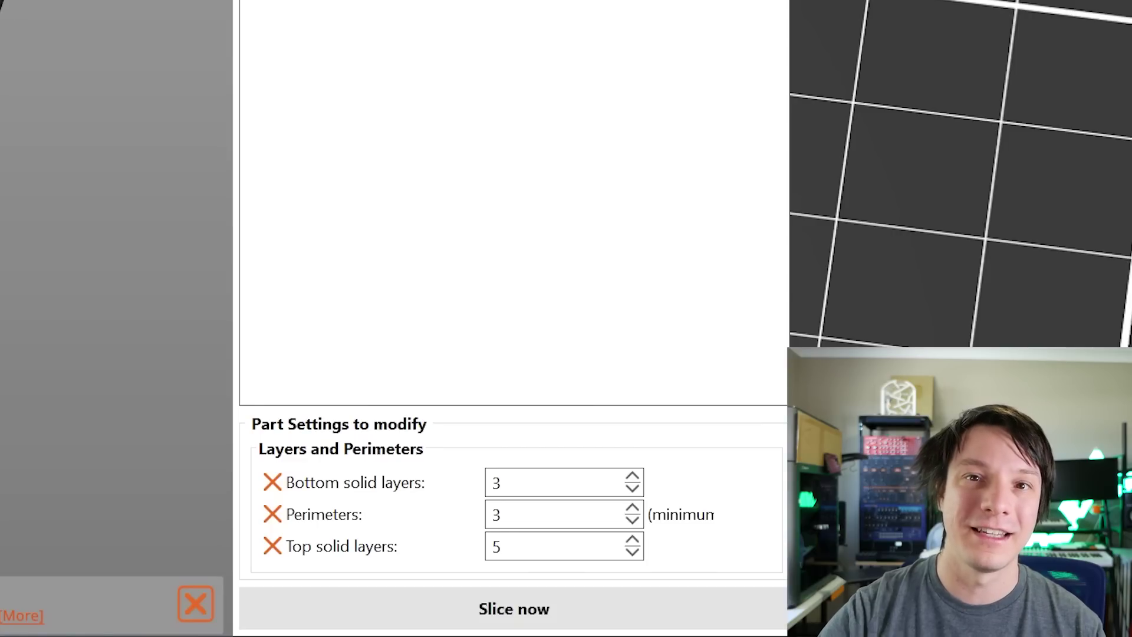
- Remove the modifier bodies' Layers and Perimeters overrides and set their infill override to 100% density with the Concentric pattern
{"action": "key", "text": "Down"}
{"action": "key", "text": "Down"}
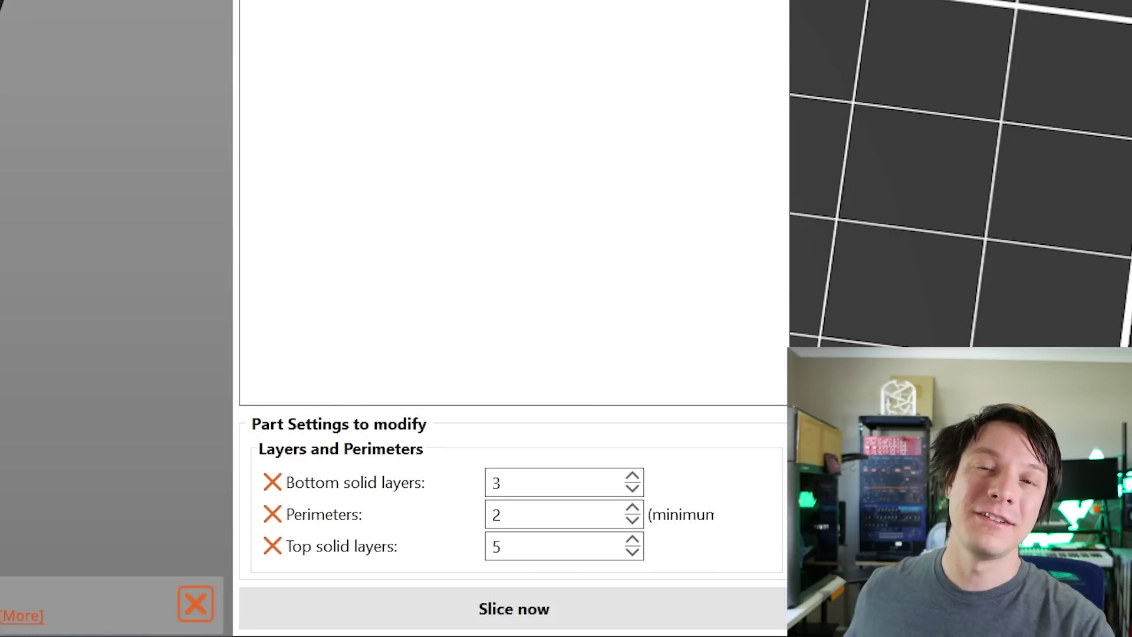
{"action": "left_click", "coordinate": [272, 482]}
{"action": "left_click", "coordinate": [272, 515]}
{"action": "left_click", "coordinate": [272, 545]}
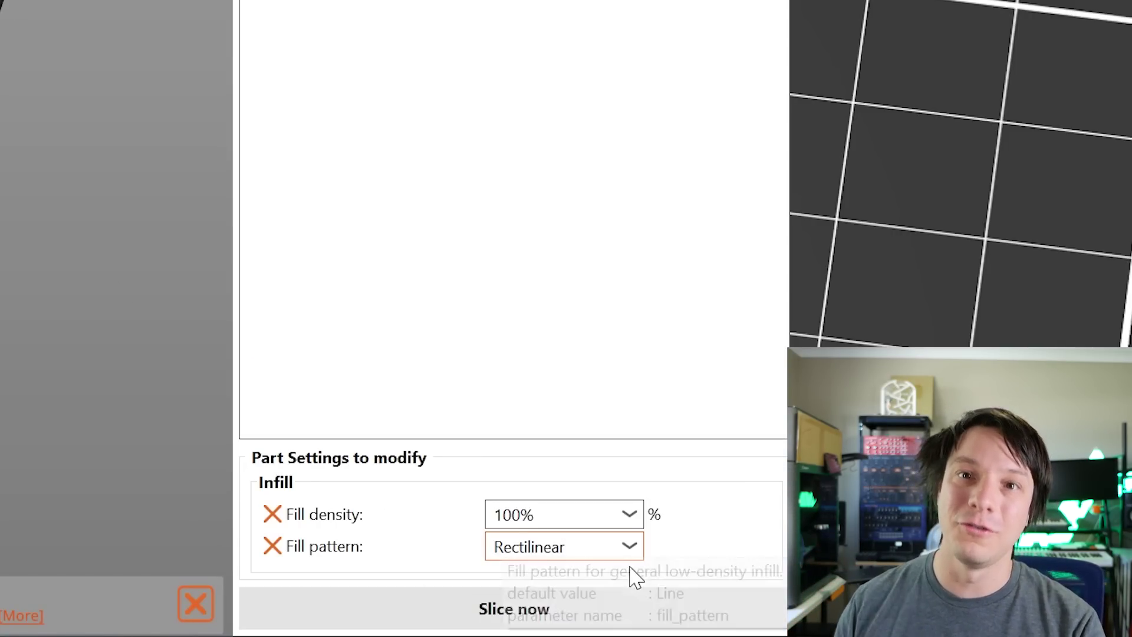
{"action": "left_click", "coordinate": [629, 553]}
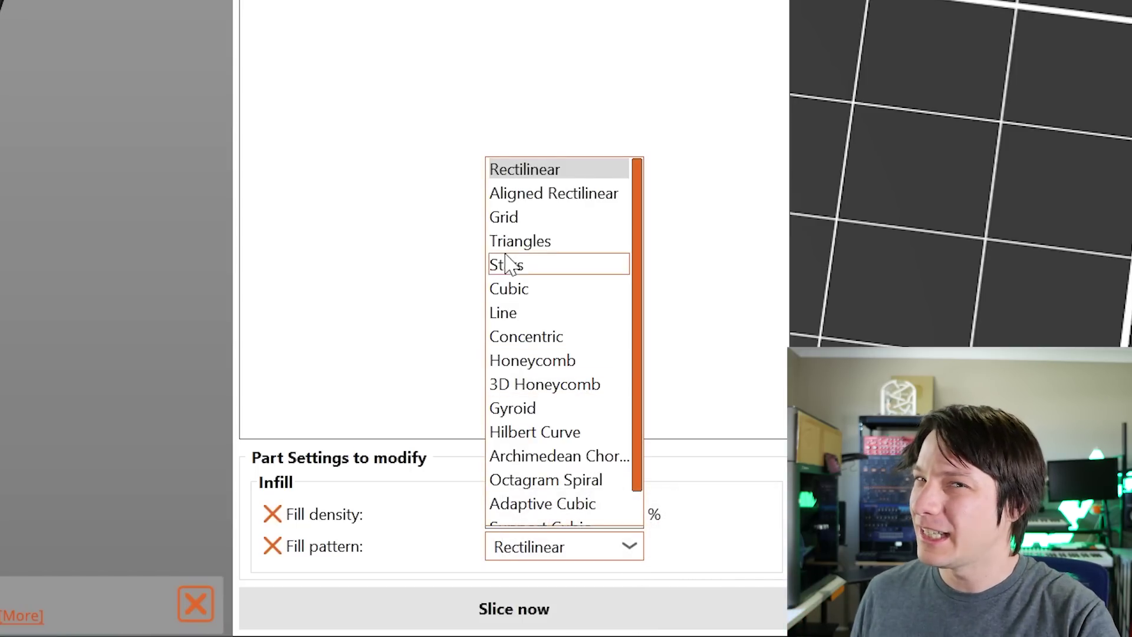
{"action": "left_click", "coordinate": [571, 338]}
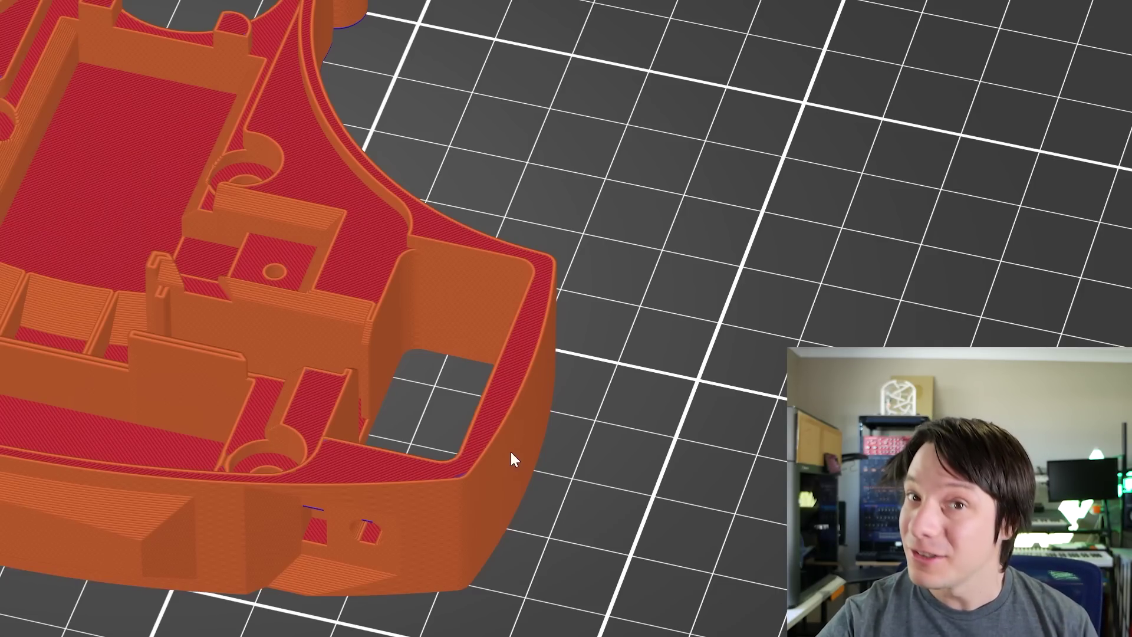
- Examine the concentric infill inside the bumper wall in the layers below the top of the re-sliced chassis
{"action": "scroll", "coordinate": [511, 452], "scroll_direction": "up", "scroll_amount": 6}
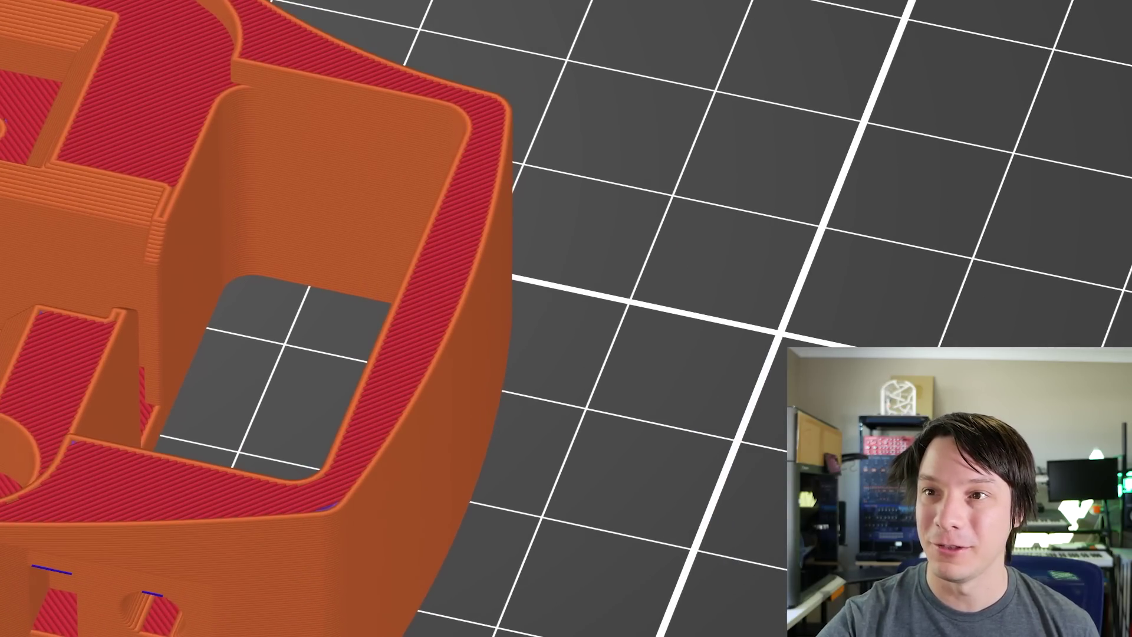
{"action": "key", "text": "Down"}
{"action": "key", "text": "Down"}
{"action": "key", "text": "Down"}
{"action": "key", "text": "Down"}
{"action": "key", "text": "Down"}
{"action": "key", "text": "Down"}
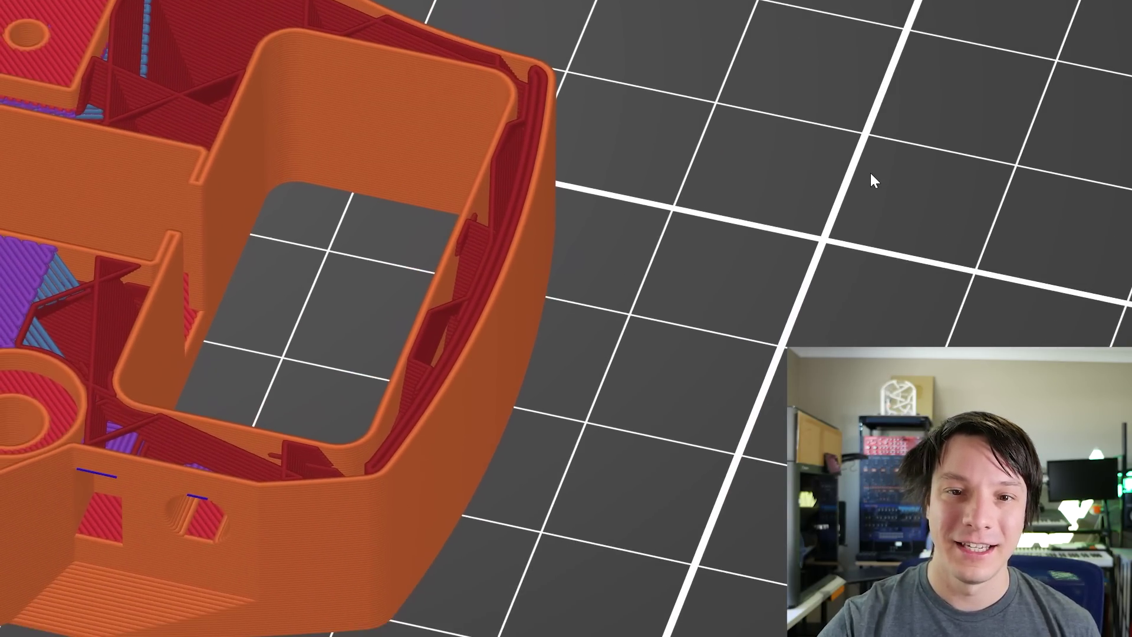
{"action": "left_click_drag", "start_coordinate": [872, 177], "coordinate": [945, 207]}
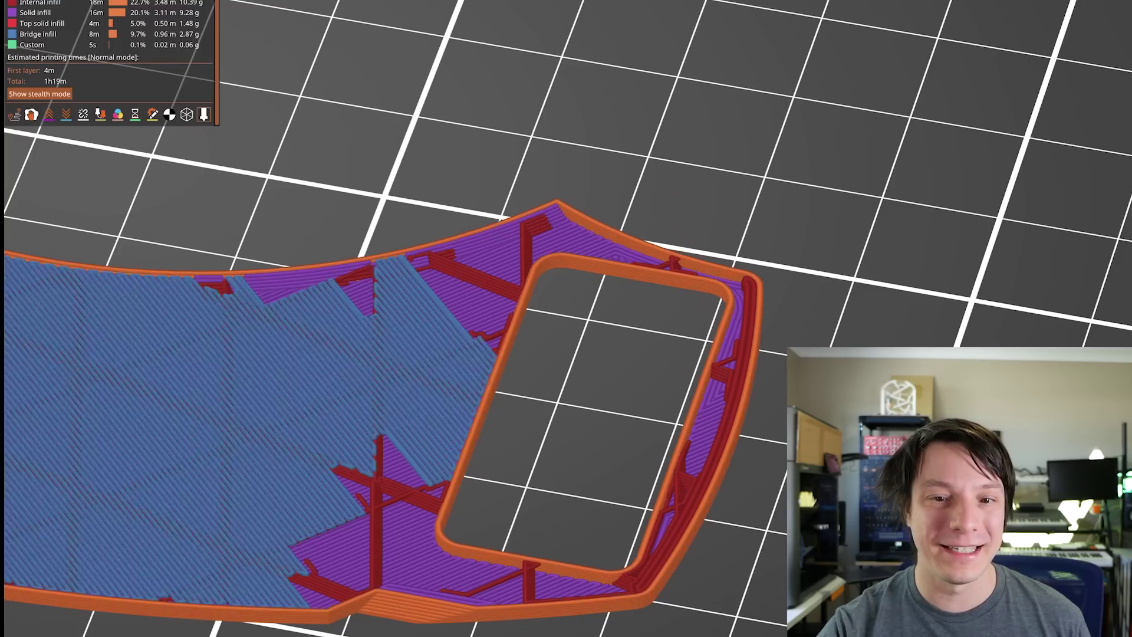
- Step upward through the chassis layers from the floor to follow how the solid bumper and screw-hole reinforcements build up
{"action": "key", "text": "Up"}
{"action": "key", "text": "Up"}
{"action": "key", "text": "Up"}
{"action": "key", "text": "Up"}
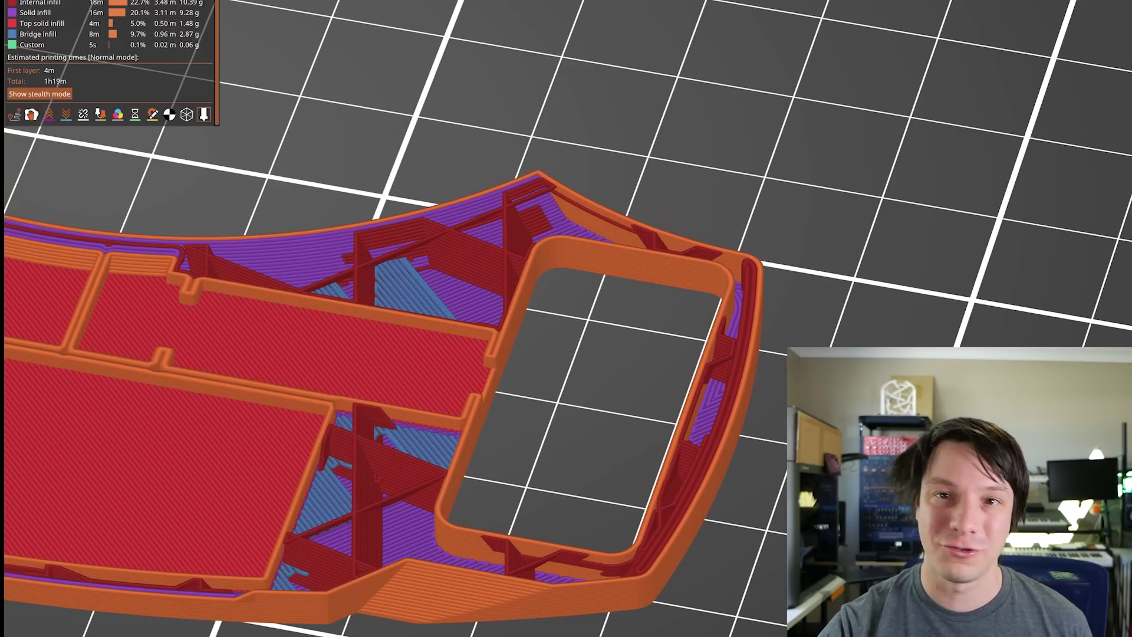
{"action": "key", "text": "Up"}
{"action": "key", "text": "Up"}
{"action": "key", "text": "Up"}
{"action": "key", "text": "Up"}
{"action": "key", "text": "Up"}
{"action": "key", "text": "Up"}
{"action": "key", "text": "Up"}
{"action": "key", "text": "Up"}
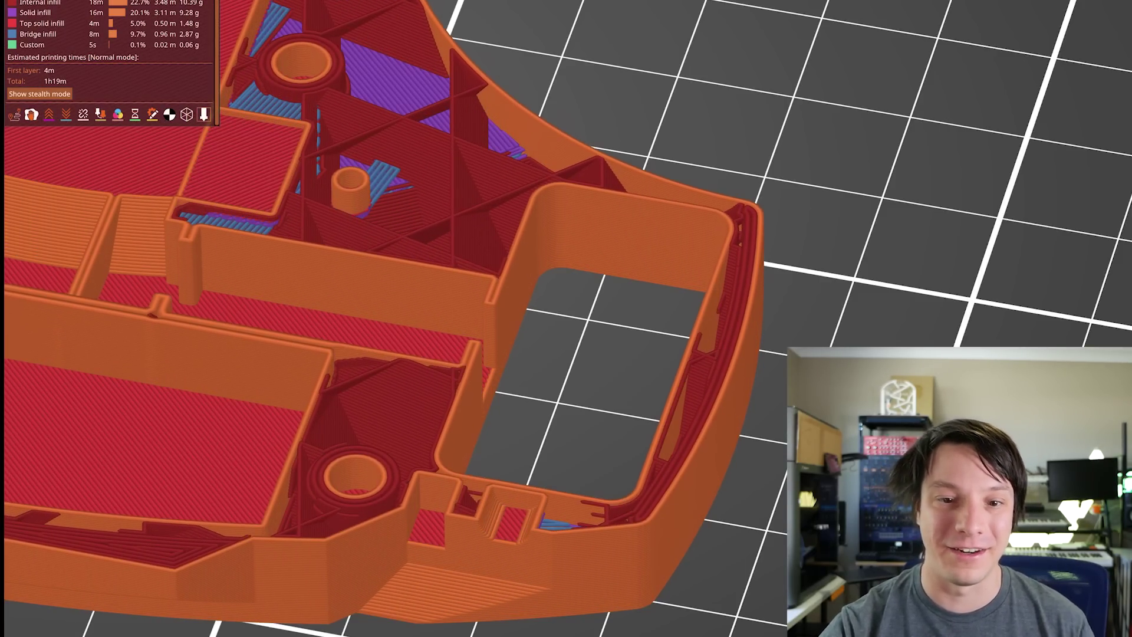
{"action": "key", "text": "Up"}
{"action": "key", "text": "Up"}
{"action": "key", "text": "Up"}
{"action": "key", "text": "Up"}
{"action": "key", "text": "Up"}
{"action": "key", "text": "Up"}
{"action": "key", "text": "Up"}
{"action": "key", "text": "Up"}
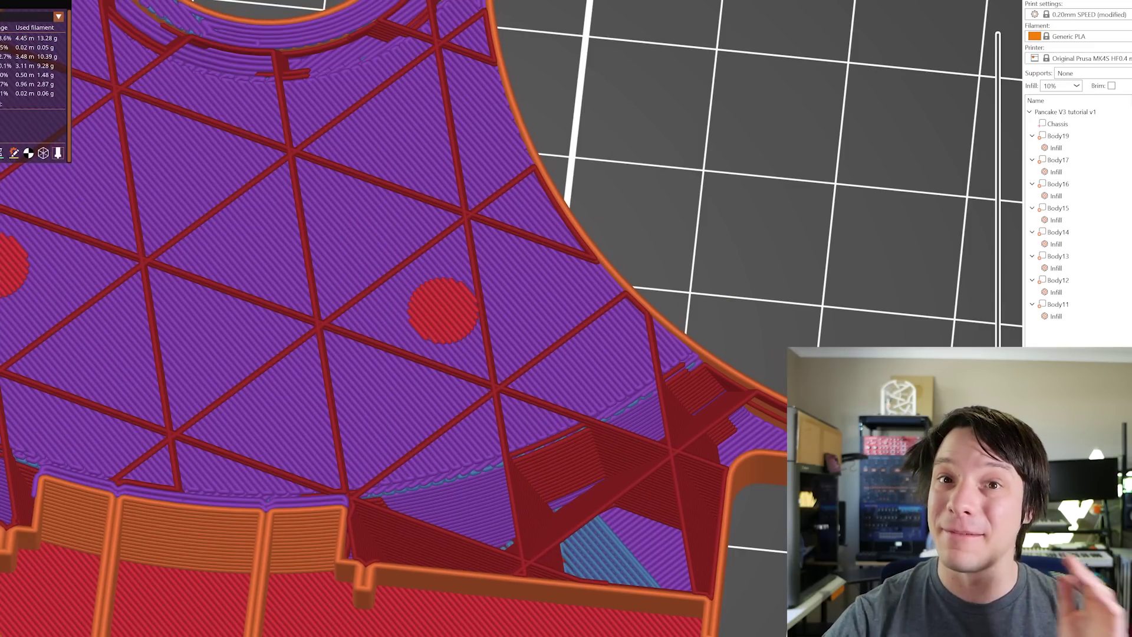
- Inspect the infill around the screw holes and along the side wall, from the floor layers up to the top
{"action": "key", "text": "Up"}
{"action": "key", "text": "Up"}
{"action": "key", "text": "Up"}
{"action": "key", "text": "Up"}
{"action": "key", "text": "Up"}
{"action": "key", "text": "Up"}
{"action": "key", "text": "Up"}
{"action": "key", "text": "Up"}
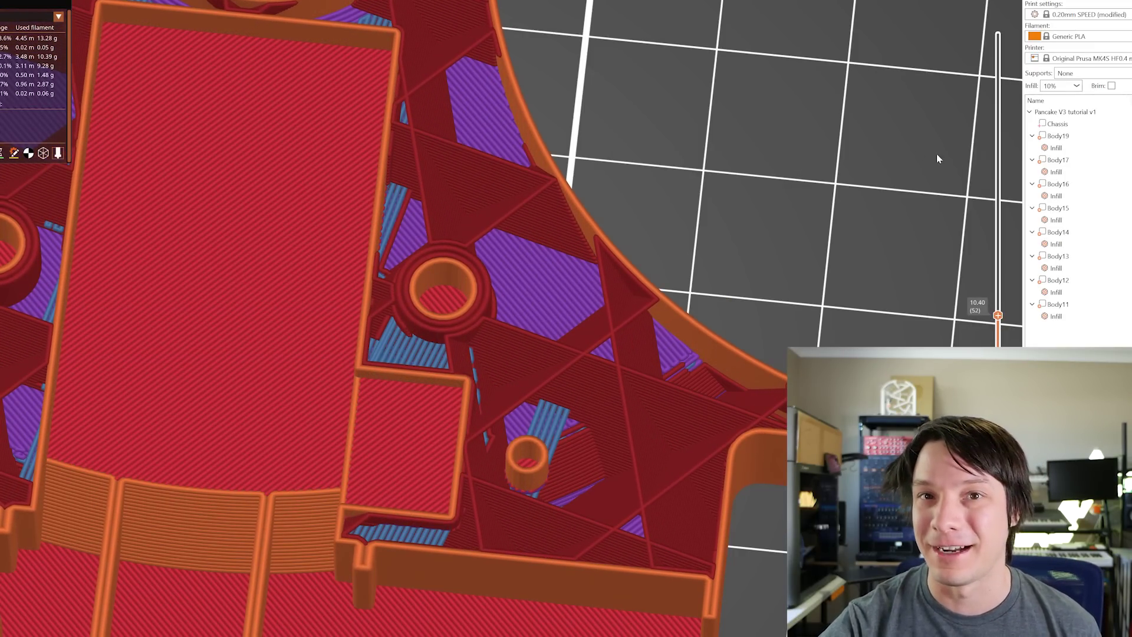
{"action": "left_click_drag", "start_coordinate": [997, 315], "coordinate": [976, 237]}
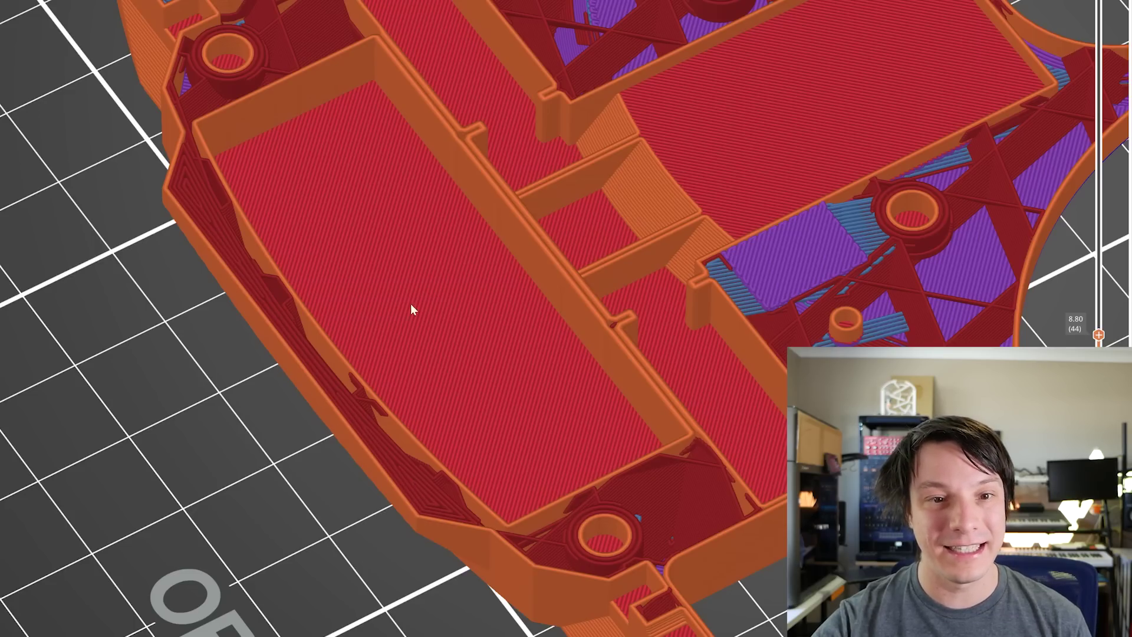
{"action": "left_click_drag", "start_coordinate": [1098, 335], "coordinate": [1042, 3]}
{"action": "scroll", "coordinate": [652, 210], "scroll_direction": "down", "scroll_amount": 5}
{"action": "left_click_drag", "start_coordinate": [653, 210], "coordinate": [792, 302]}
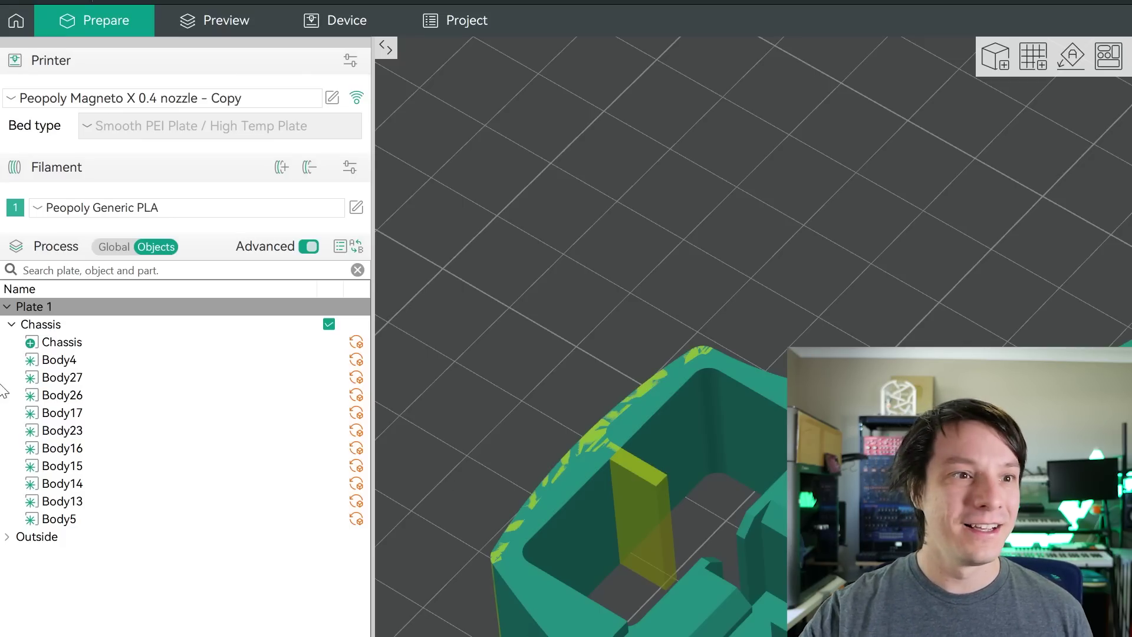
- In OrcaSlicer, review the chassis' modifier bodies and the global process settings, and return to the per-object settings
{"action": "left_click", "coordinate": [58, 362]}
{"action": "left_click", "coordinate": [70, 346]}
{"action": "left_click", "coordinate": [74, 361]}
{"action": "left_click", "coordinate": [111, 246]}
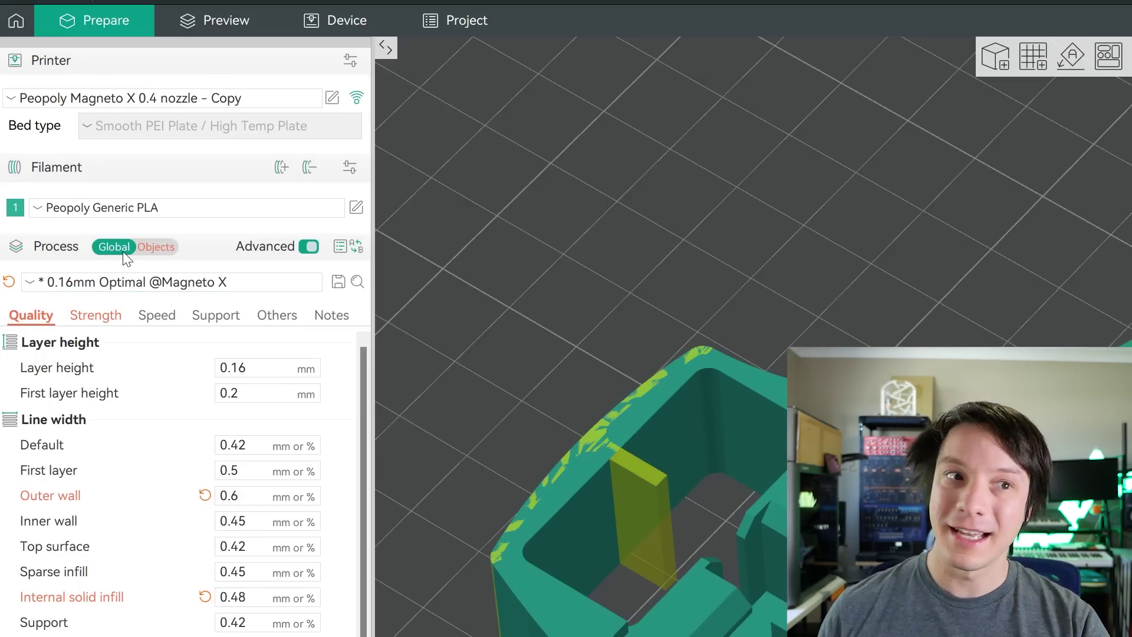
{"action": "left_click", "coordinate": [156, 247]}
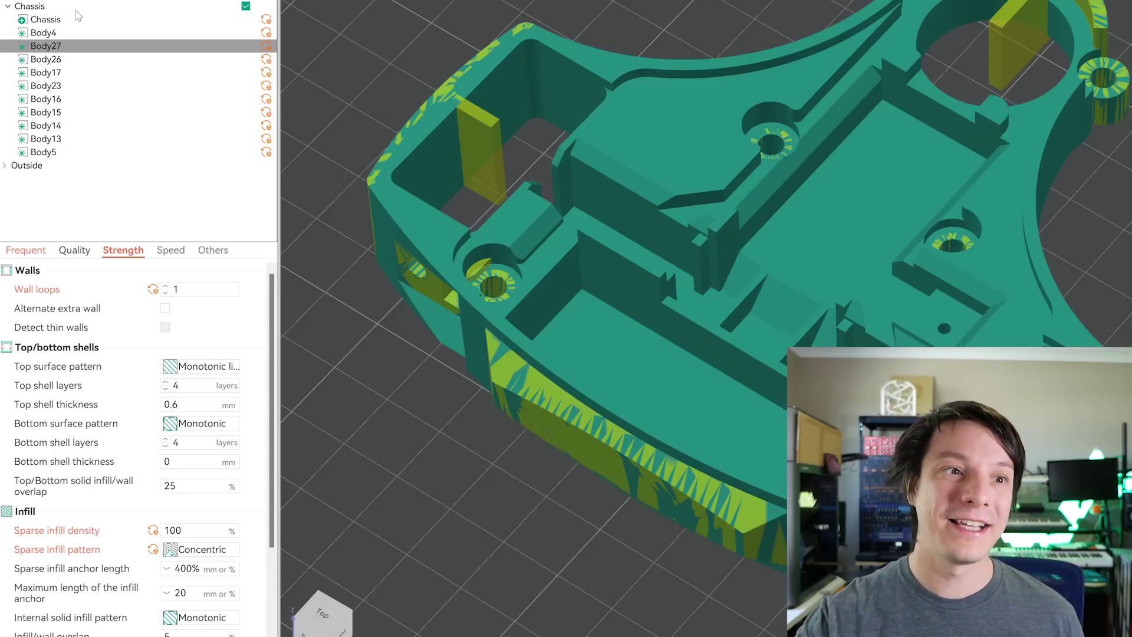
- Select all modifier bodies from Body4 to Body5 and set their wall loops to 1
{"action": "left_click", "coordinate": [61, 32]}
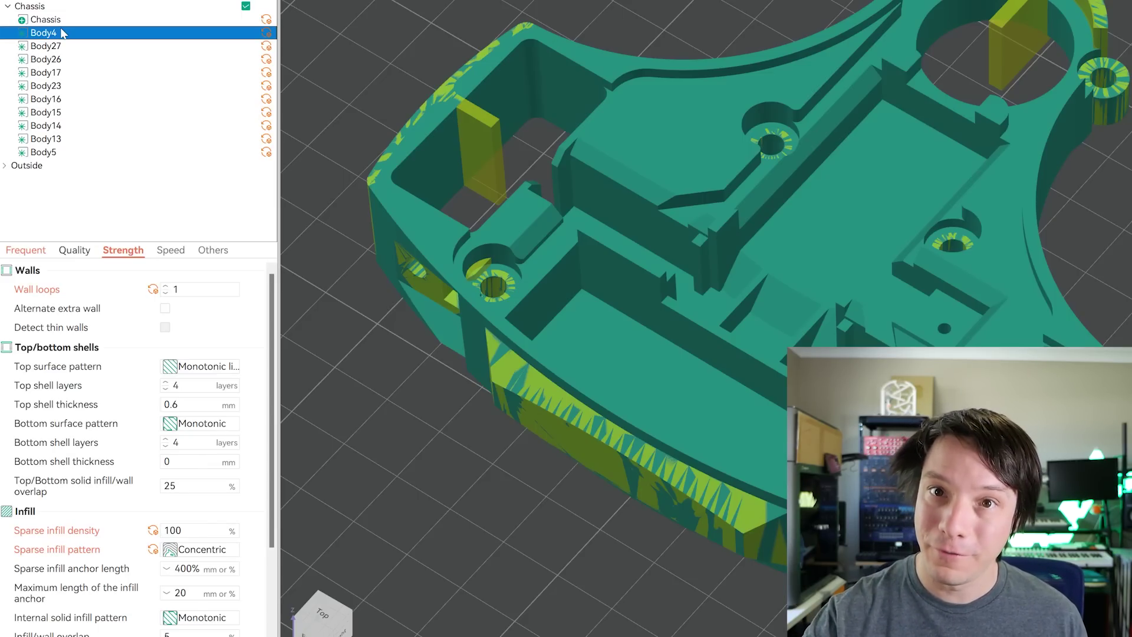
{"action": "left_click", "coordinate": [43, 152], "text": "shift"}
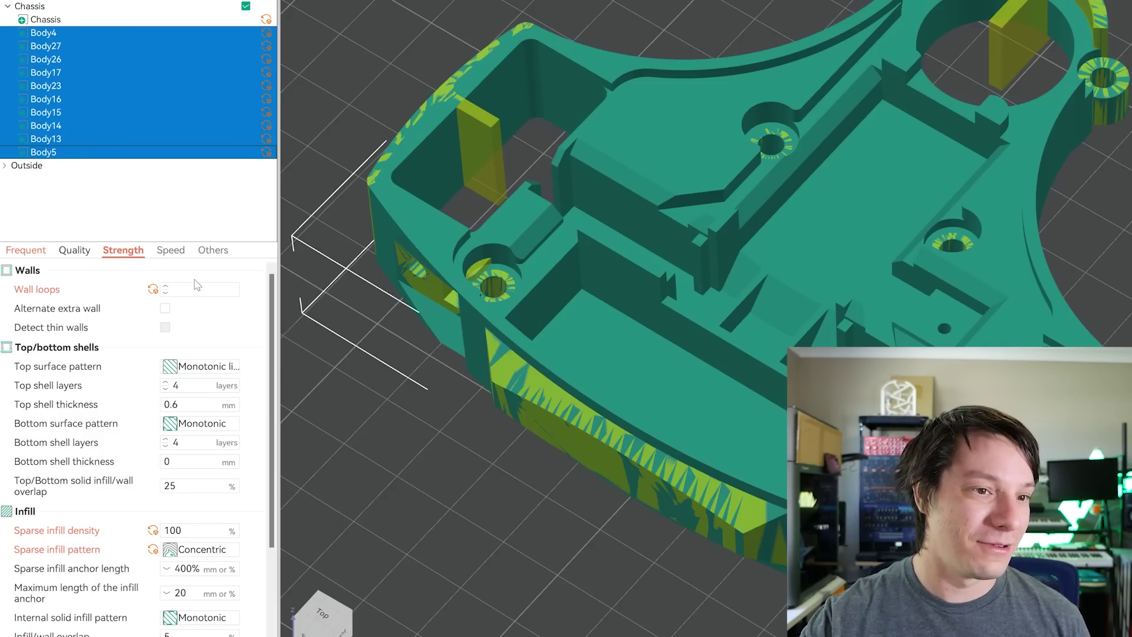
{"action": "left_click", "coordinate": [167, 286]}
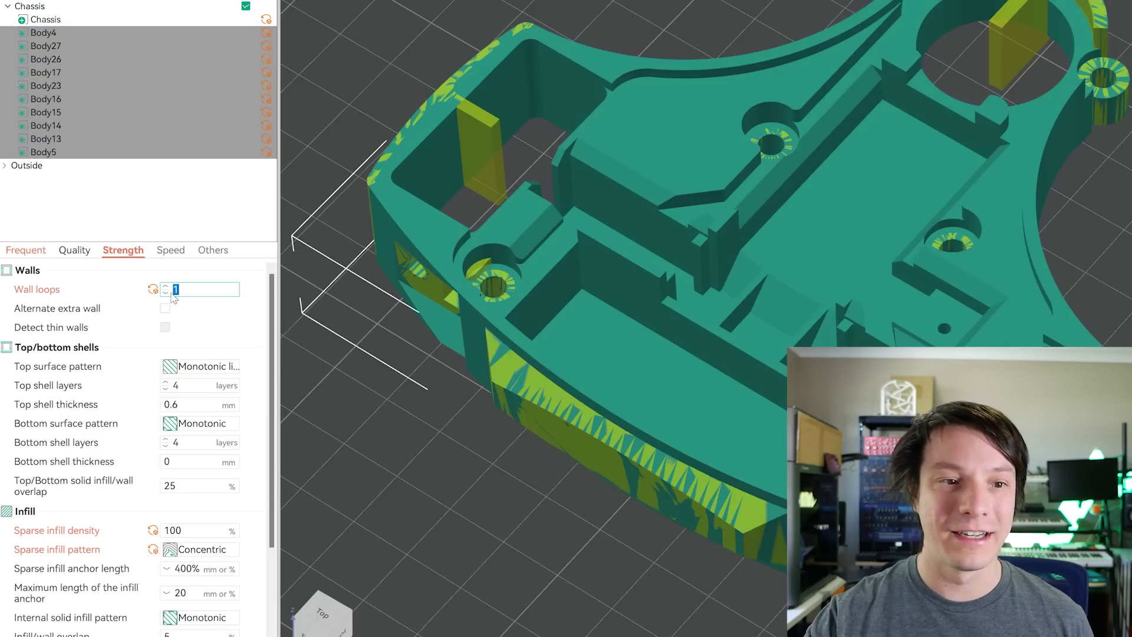
{"action": "left_click", "coordinate": [165, 288]}
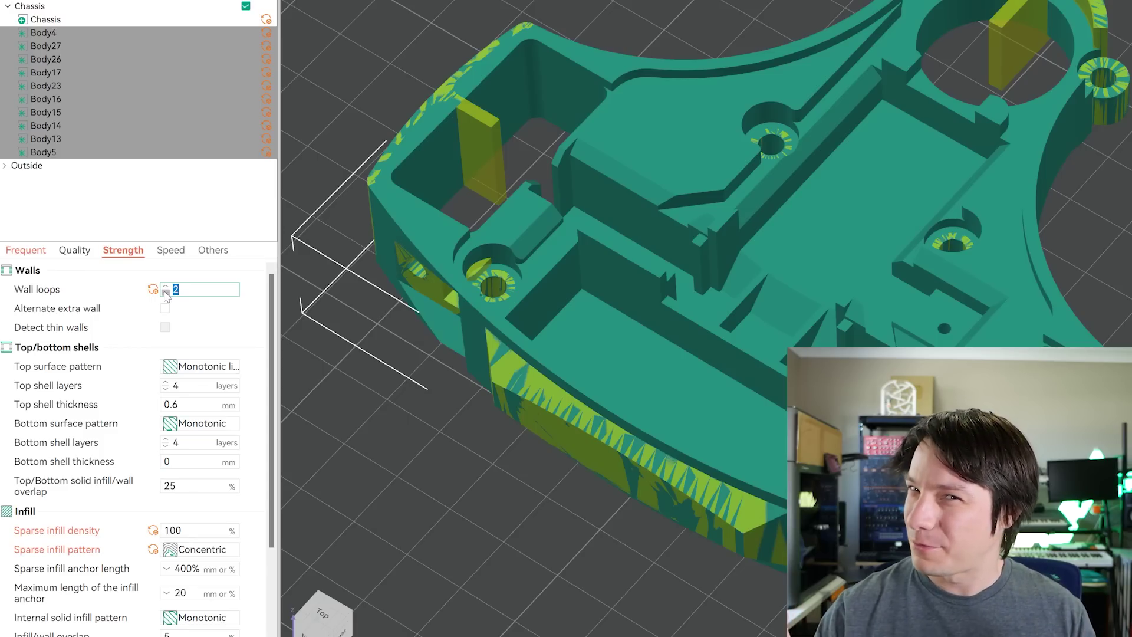
{"action": "left_click", "coordinate": [166, 293]}
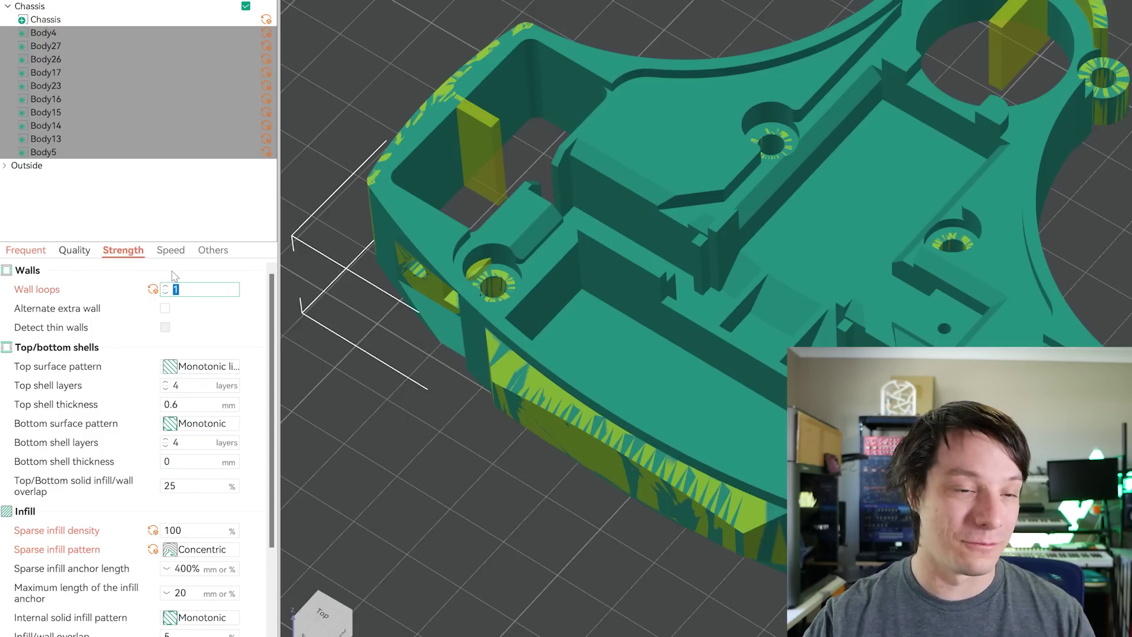
- Set the selected modifier bodies' sparse infill pattern to Cubic and their sparse infill density to 60%
{"action": "scroll", "coordinate": [174, 283], "scroll_direction": "down", "scroll_amount": 2}
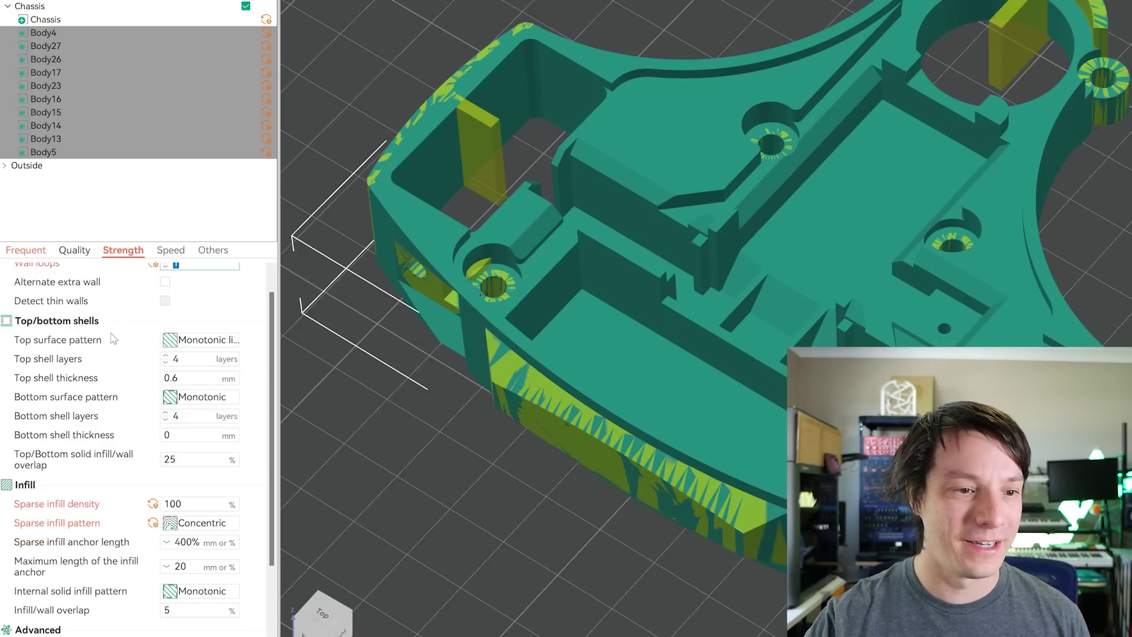
{"action": "double_click", "coordinate": [203, 476]}
{"action": "left_click", "coordinate": [199, 496]}
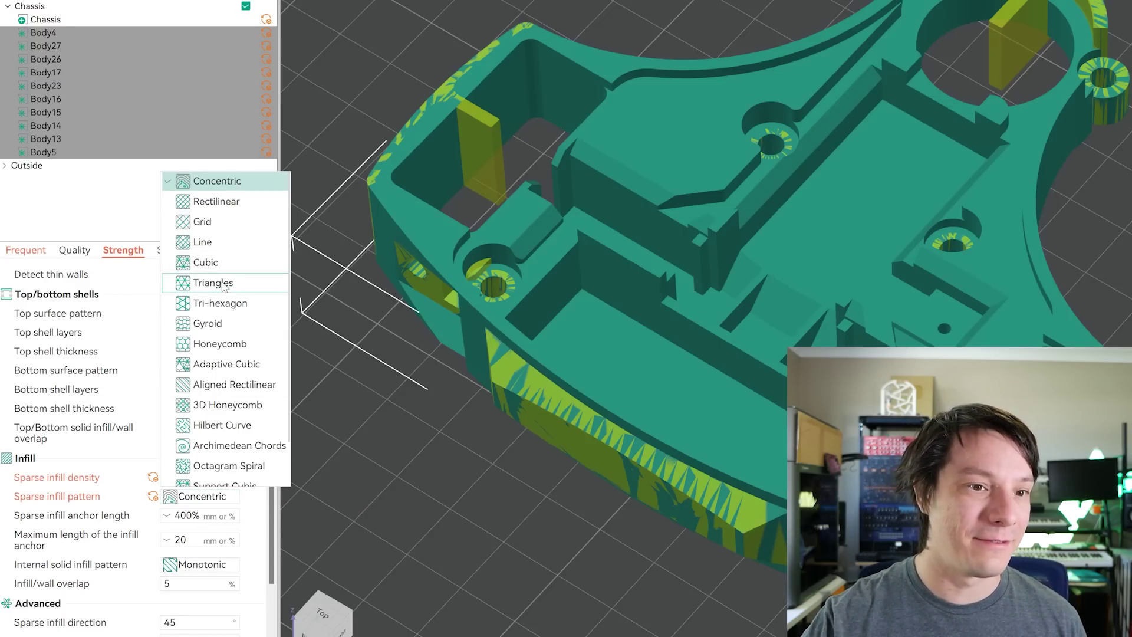
{"action": "left_click", "coordinate": [212, 263]}
{"action": "left_click_drag", "start_coordinate": [184, 477], "coordinate": [167, 487]}
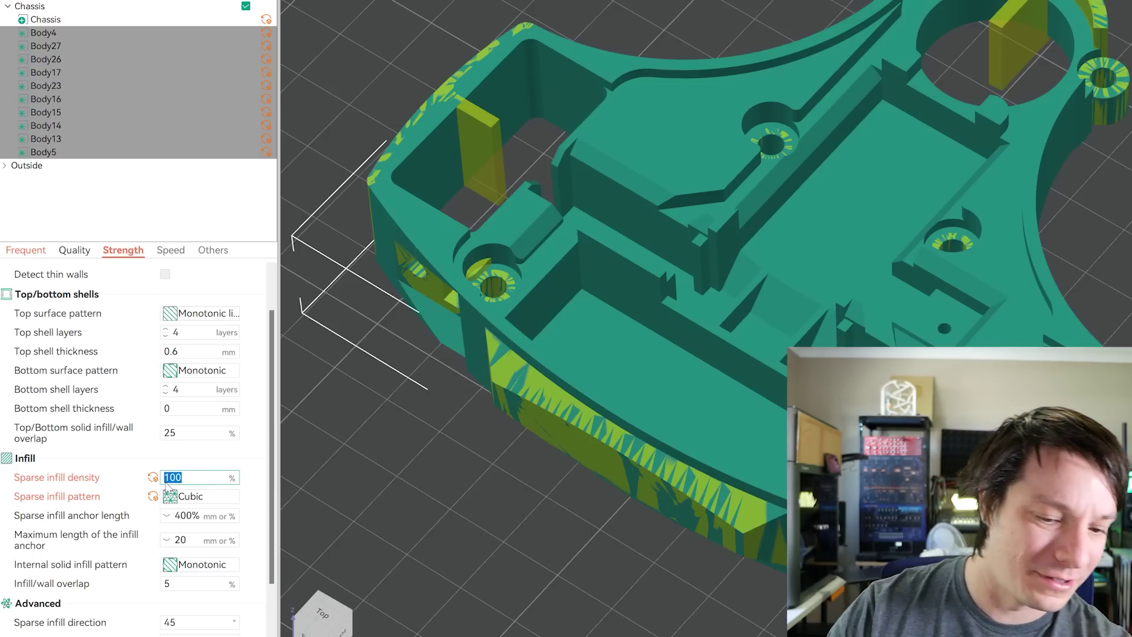
{"action": "type", "text": "60"}
{"action": "left_click", "coordinate": [355, 466]}
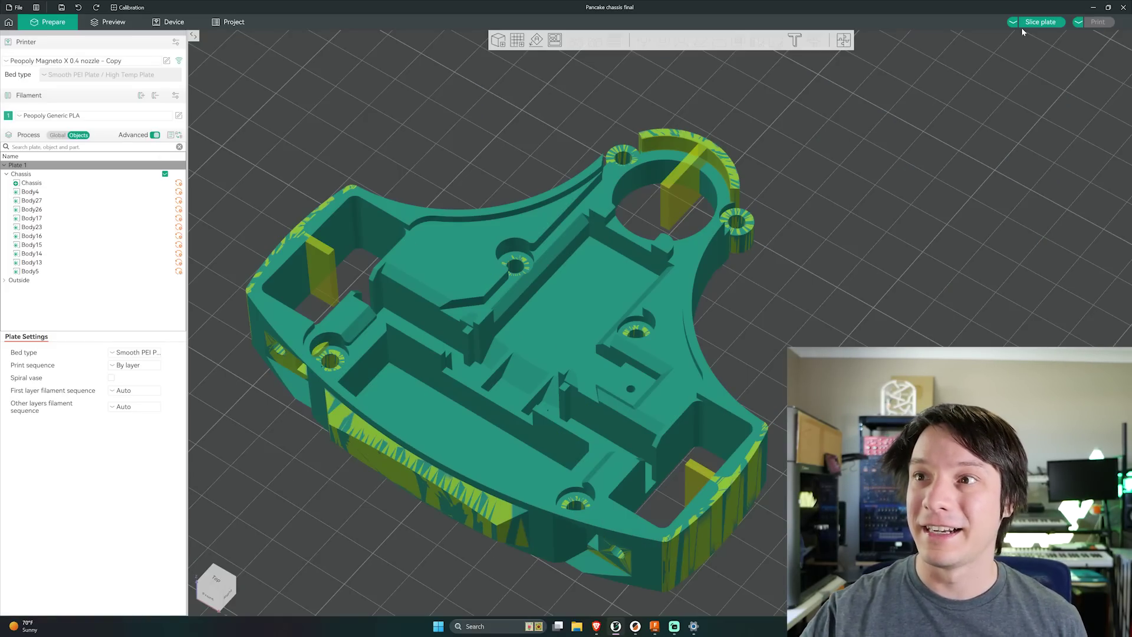
- Slice the plate and inspect the denser cubic infill inside the modifier regions across the layers
{"action": "left_click", "coordinate": [1024, 25]}
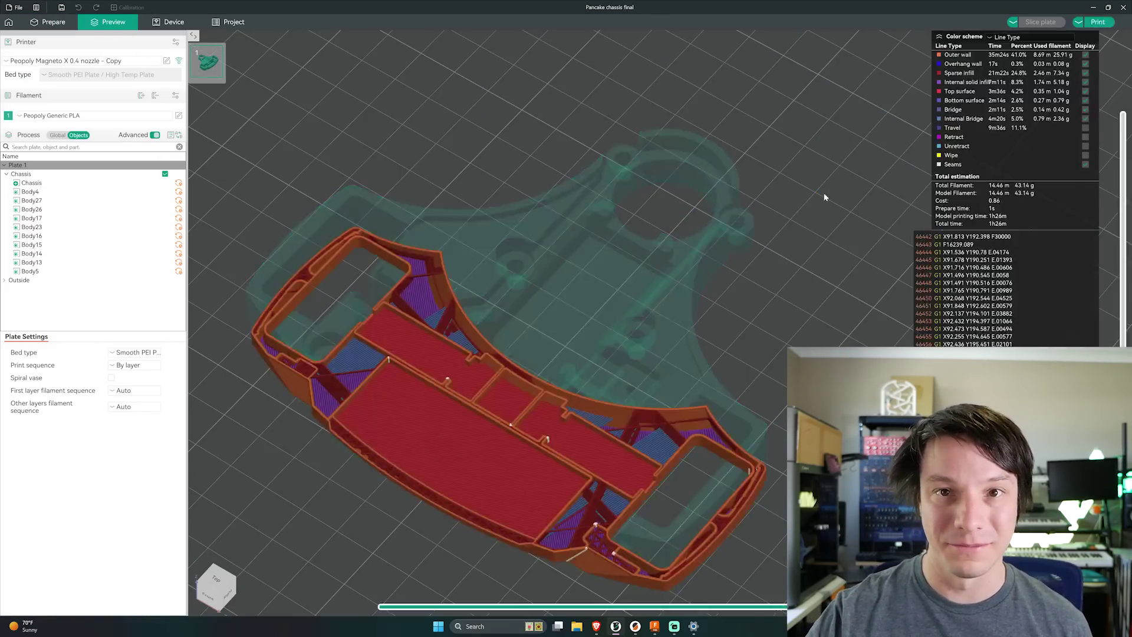
{"action": "scroll", "coordinate": [825, 198], "scroll_direction": "up", "scroll_amount": 10}
{"action": "left_click_drag", "start_coordinate": [1096, 306], "coordinate": [1098, 220]}
{"action": "scroll", "coordinate": [1096, 214], "scroll_direction": "down", "scroll_amount": 13}
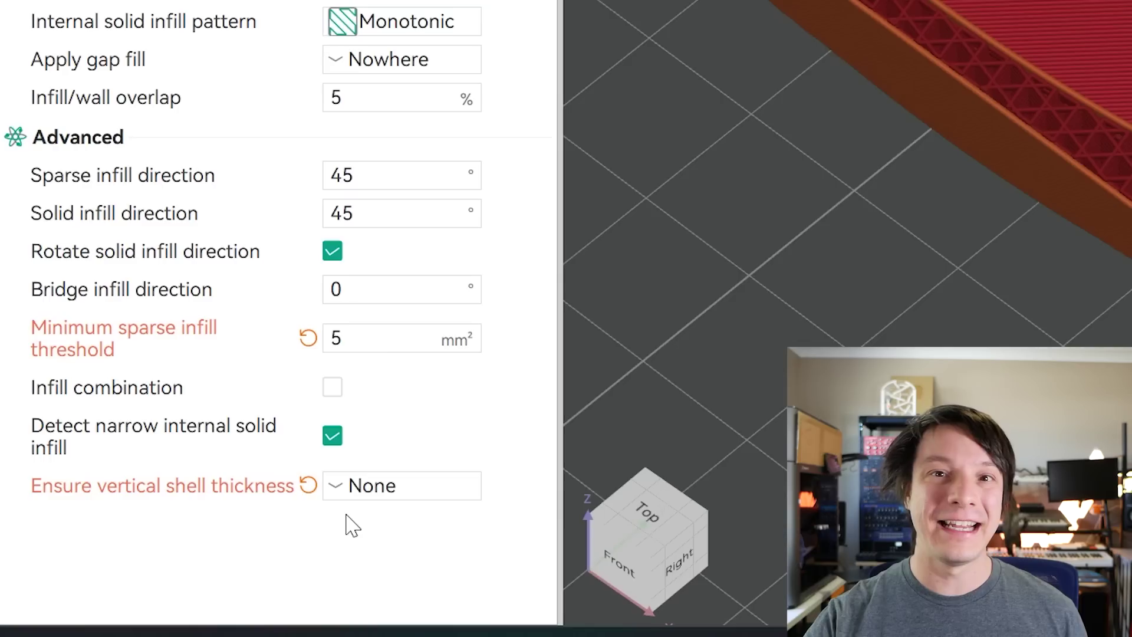
- Set Ensure vertical shell thickness to All and examine the added solid infill near the sloping surfaces in the preview
{"action": "left_click", "coordinate": [346, 493]}
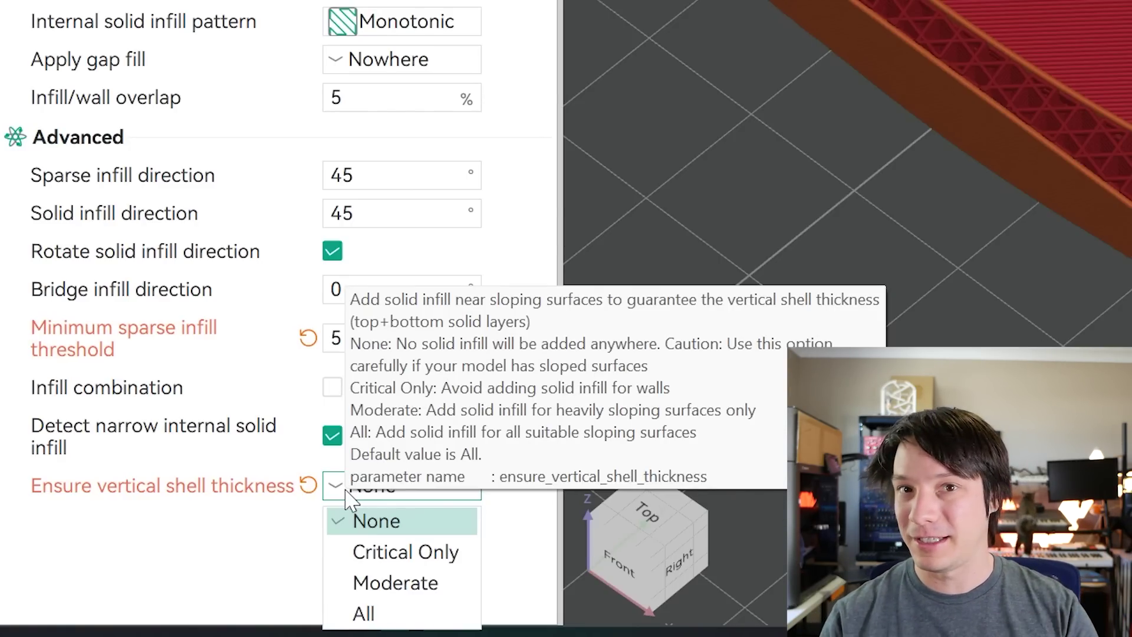
{"action": "left_click", "coordinate": [364, 613]}
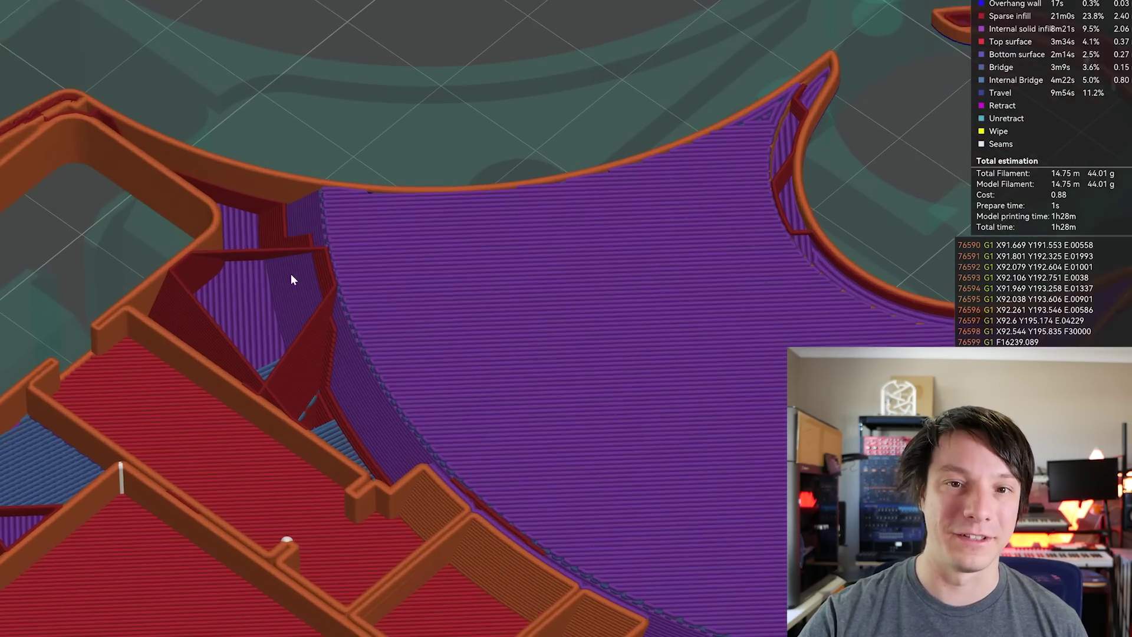
{"action": "scroll", "coordinate": [290, 277], "scroll_direction": "up", "scroll_amount": 3}
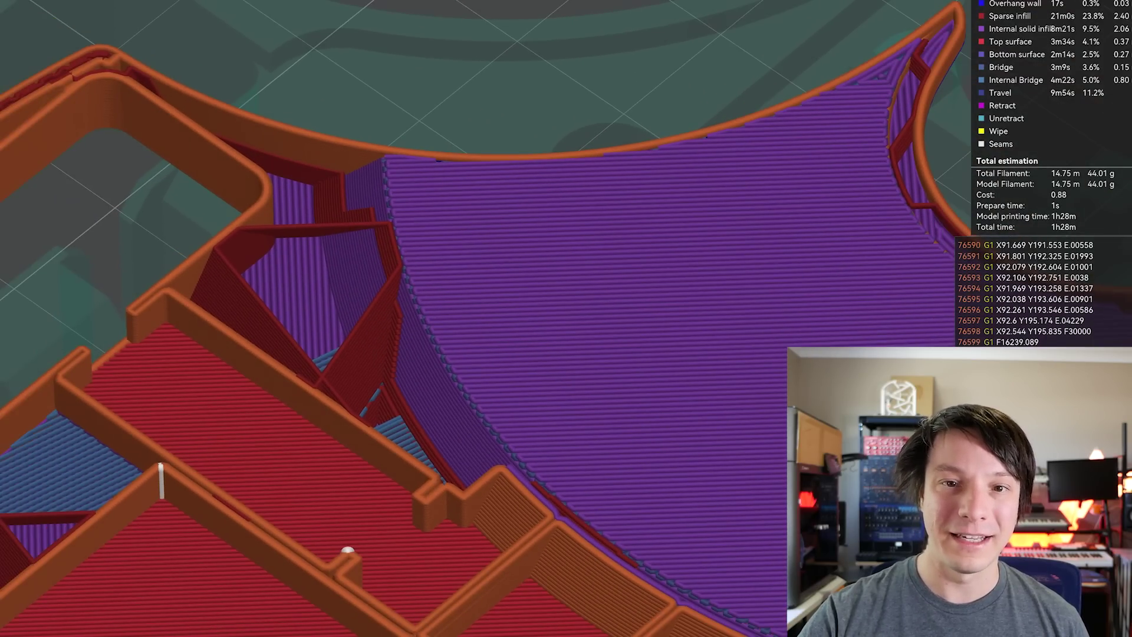
{"action": "left_click_drag", "start_coordinate": [377, 330], "coordinate": [430, 305]}
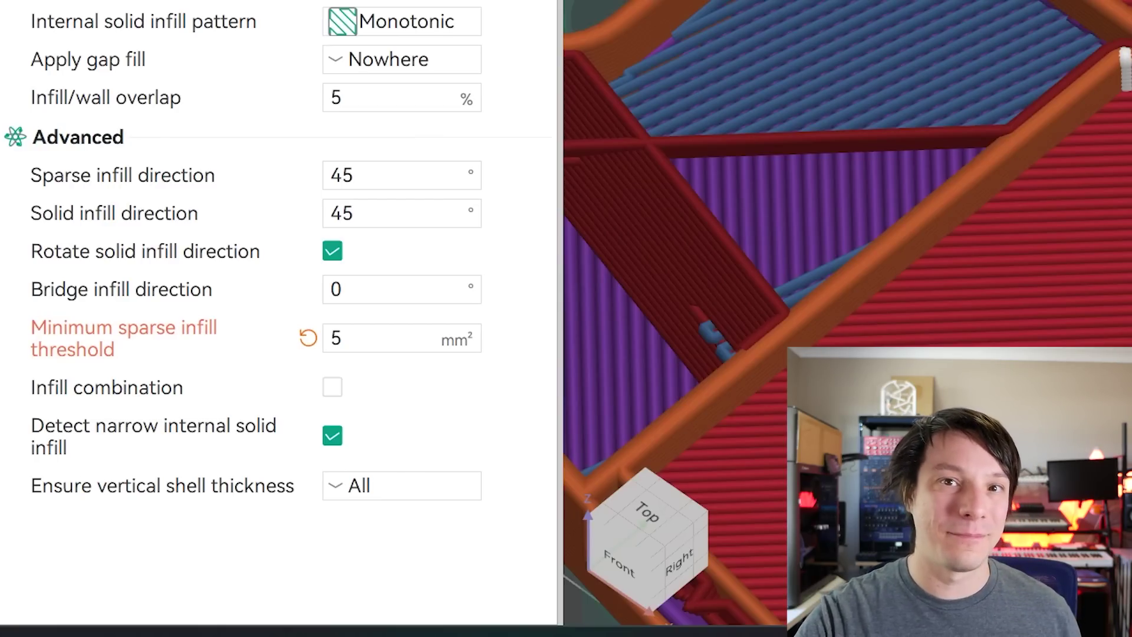
- Set Ensure vertical shell thickness to None and inspect the infill beside the chassis's sloping walls in the preview
{"action": "left_click", "coordinate": [396, 479]}
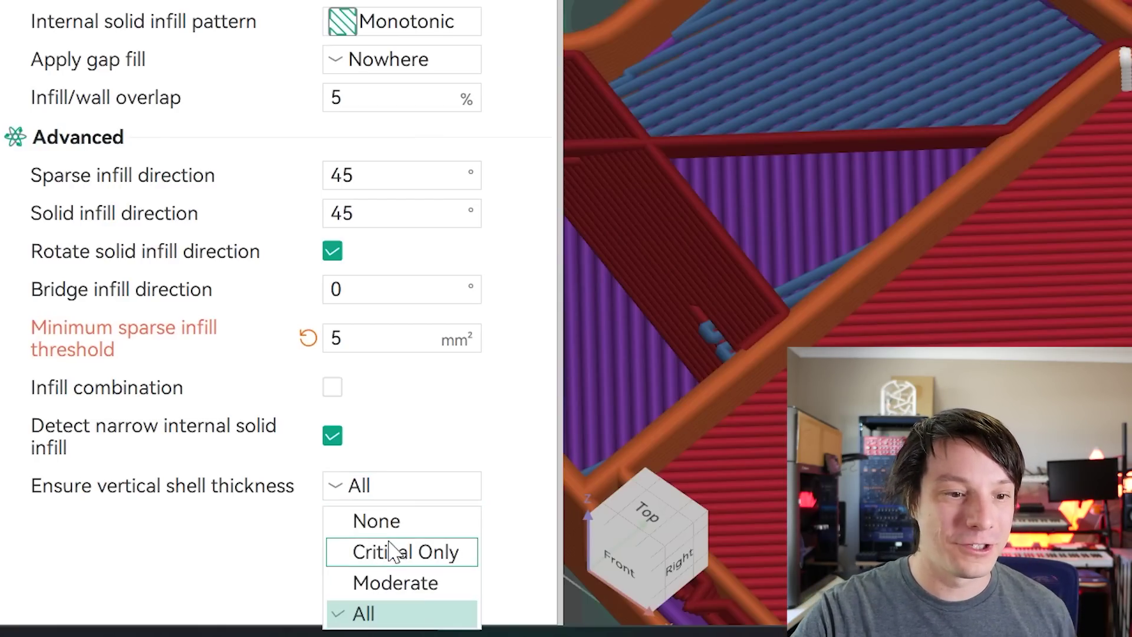
{"action": "left_click", "coordinate": [399, 524]}
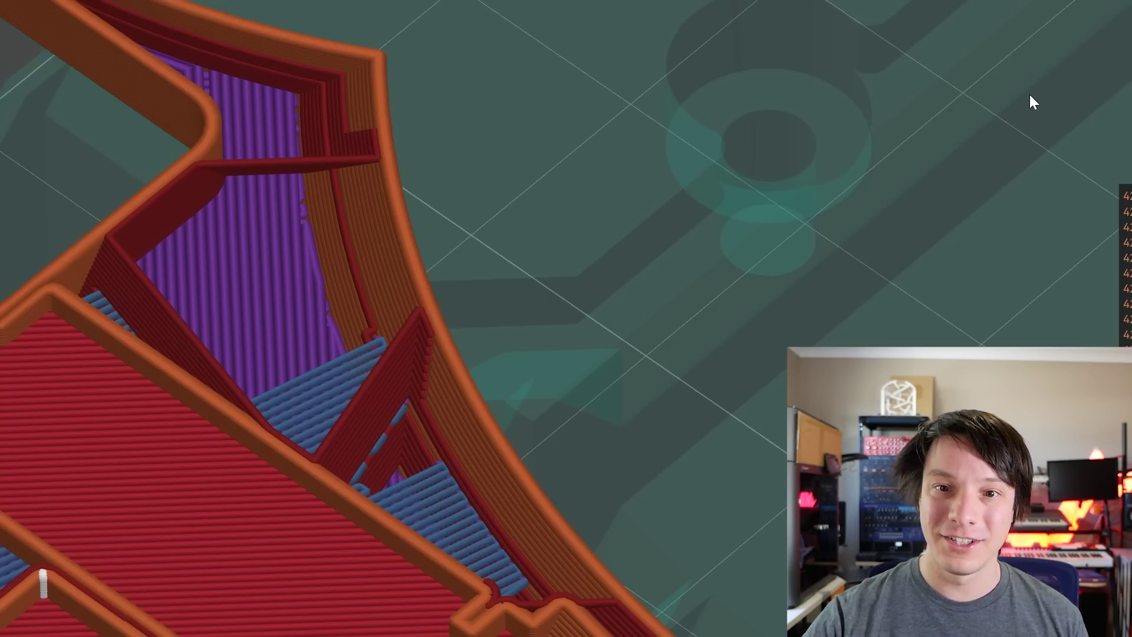
{"action": "scroll", "coordinate": [572, 304], "scroll_direction": "up", "scroll_amount": 2}
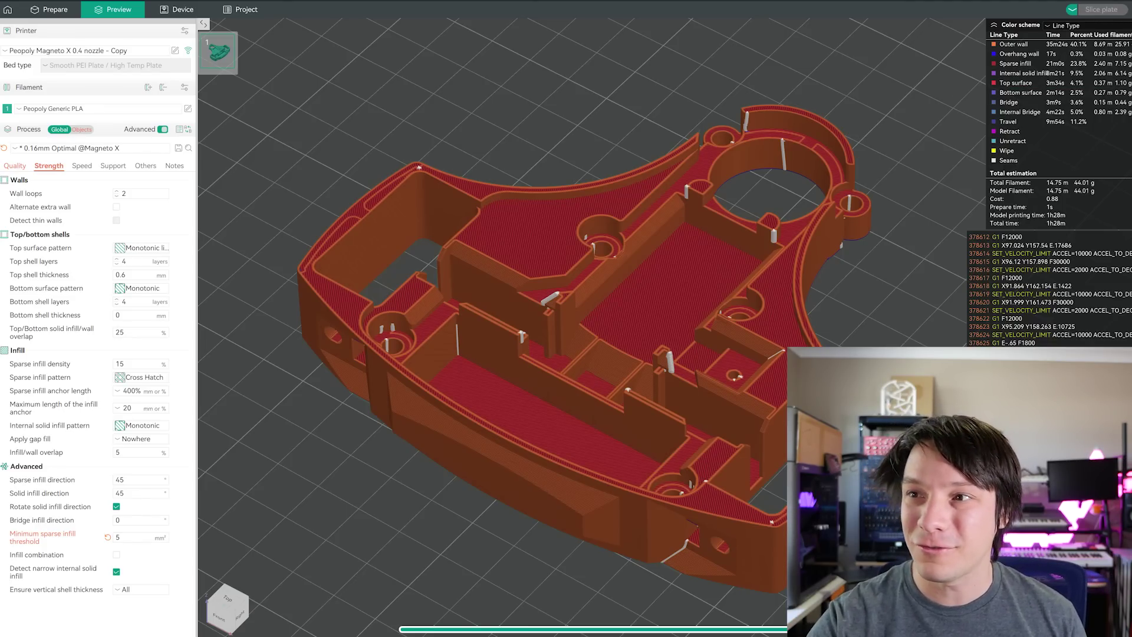
- Step down and back up through the chassis's sliced layers to examine its internal infill and reinforced regions
{"action": "key", "text": "Down"}
{"action": "key", "text": "Down"}
{"action": "key", "text": "Down"}
{"action": "key", "text": "Down"}
{"action": "key", "text": "Down"}
{"action": "key", "text": "Down"}
{"action": "key", "text": "Down"}
{"action": "key", "text": "Down"}
{"action": "key", "text": "Down"}
{"action": "key", "text": "Down"}
{"action": "key", "text": "Up"}
{"action": "key", "text": "Up"}
{"action": "key", "text": "Up"}
{"action": "key", "text": "Up"}
{"action": "key", "text": "Up"}
{"action": "key", "text": "Up"}
{"action": "key", "text": "Up"}
{"action": "key", "text": "Up"}
{"action": "key", "text": "Up"}
{"action": "key", "text": "Up"}
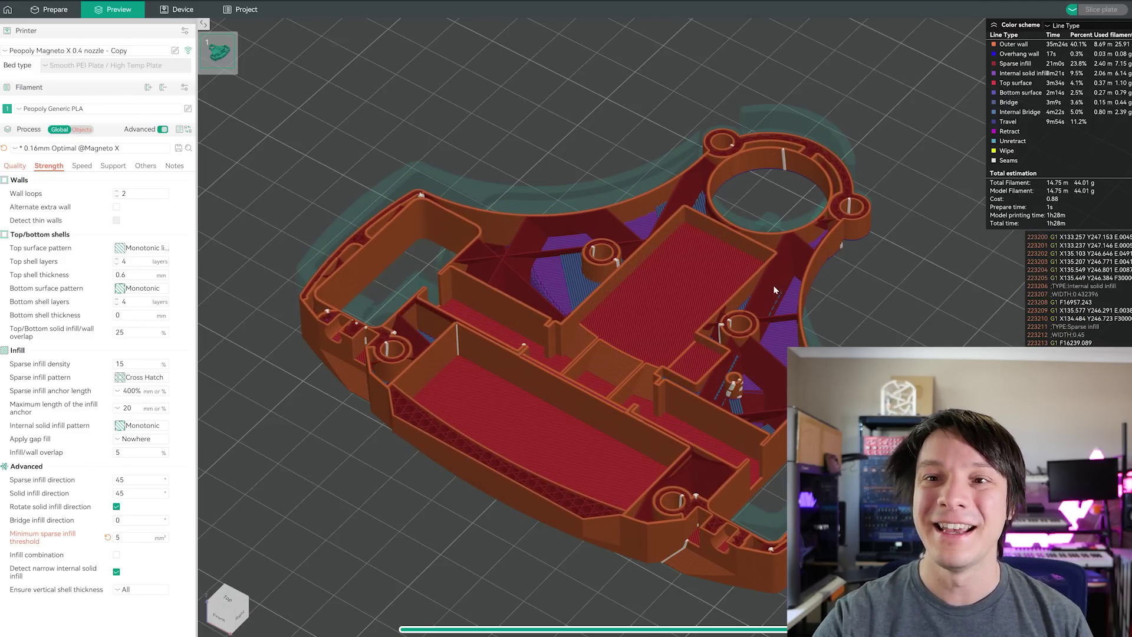
{"action": "left_click_drag", "start_coordinate": [773, 285], "coordinate": [686, 322]}
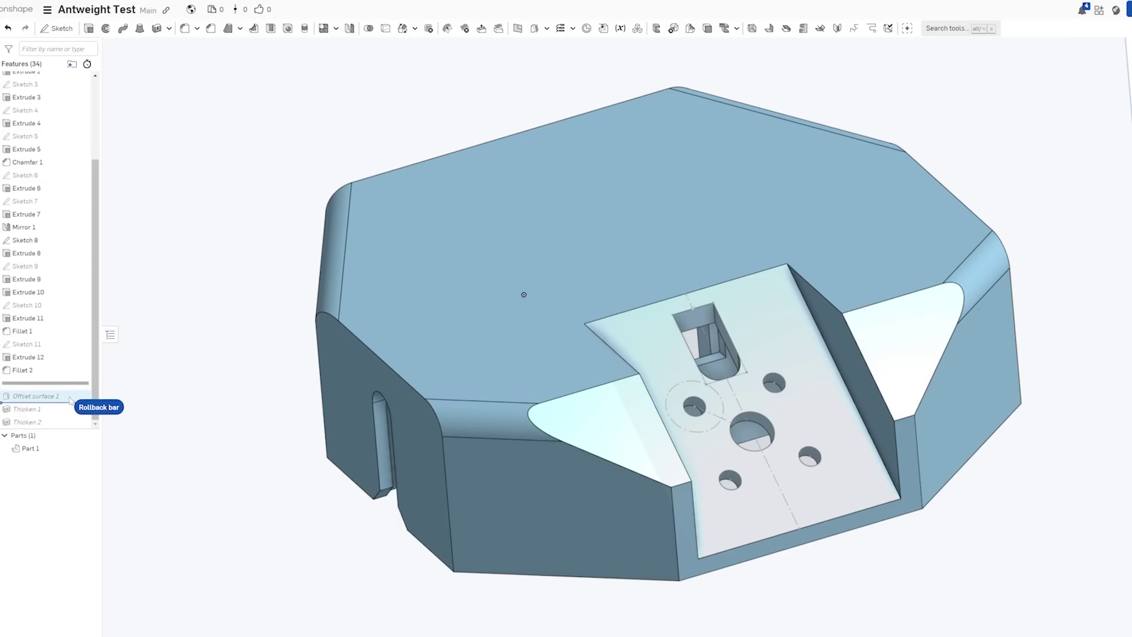
- Switch to Onshape and roll the feature history forward through Thicken 2, temporarily hiding Part 1 to examine the offset surfaces and thickened bodies
{"action": "left_click_drag", "start_coordinate": [69, 401], "coordinate": [71, 403]}
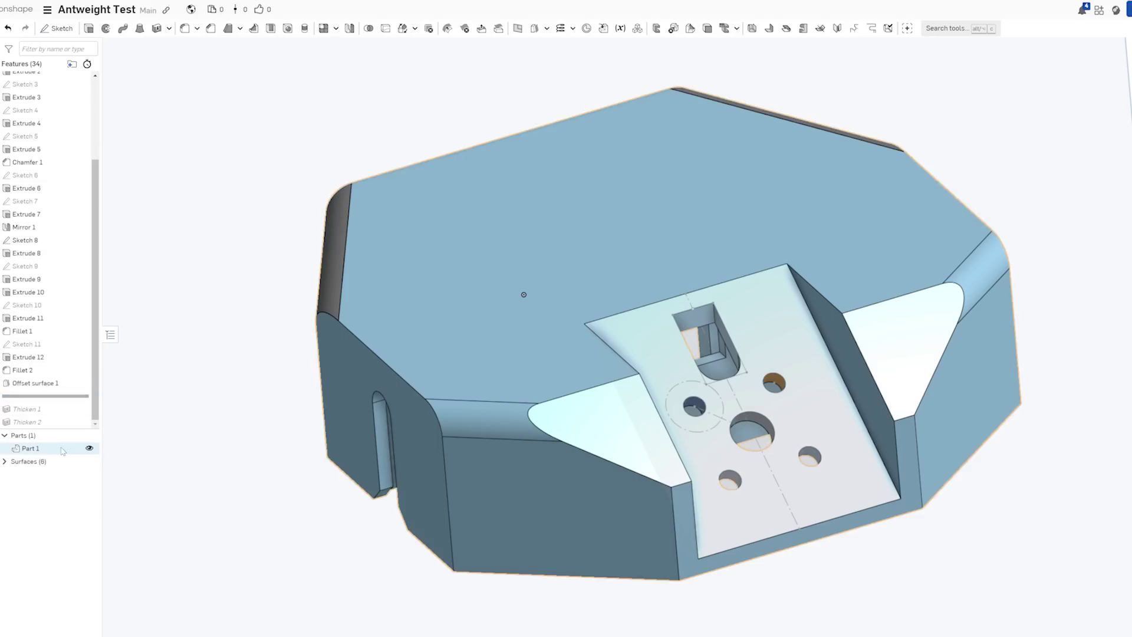
{"action": "left_click", "coordinate": [89, 448]}
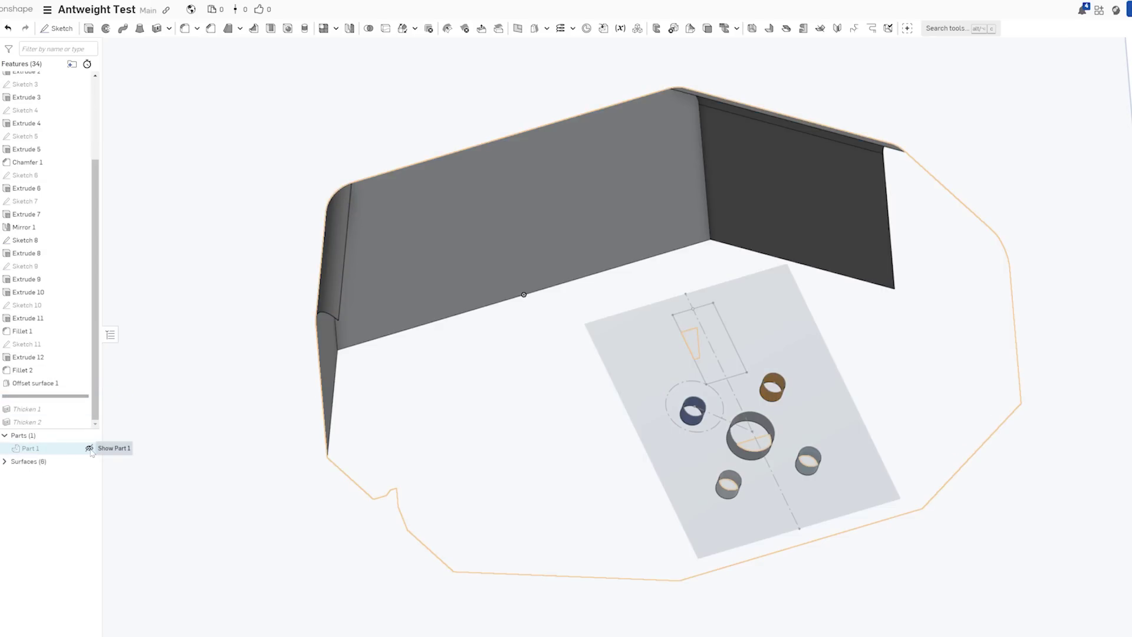
{"action": "left_click_drag", "start_coordinate": [71, 396], "coordinate": [76, 430]}
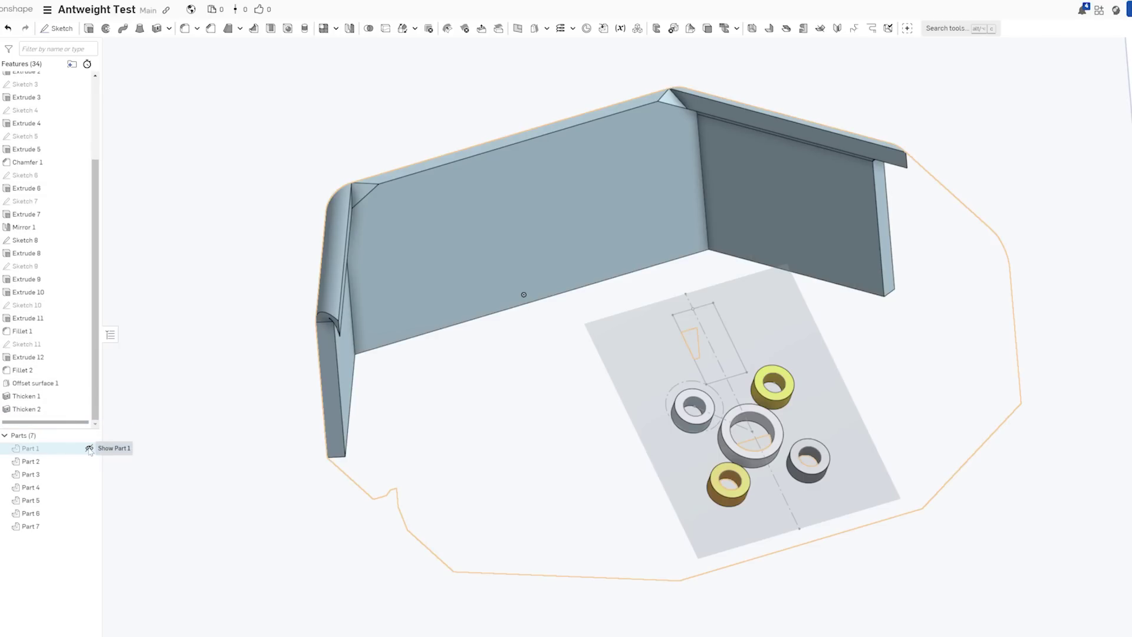
{"action": "left_click", "coordinate": [89, 448]}
{"action": "right_click_drag", "start_coordinate": [266, 492], "coordinate": [248, 483]}
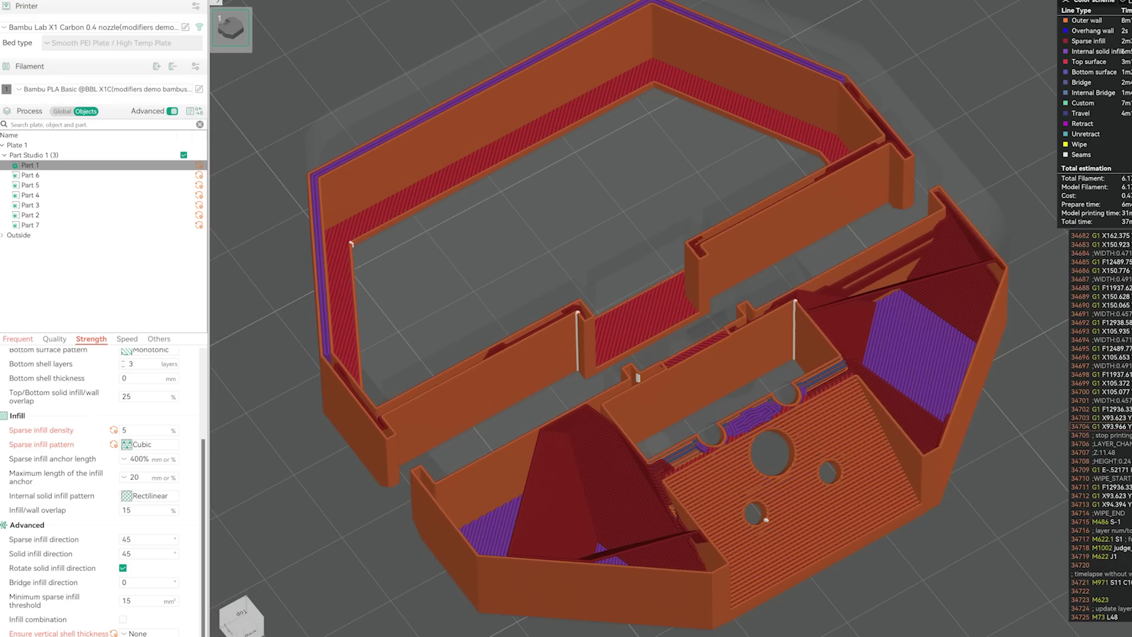